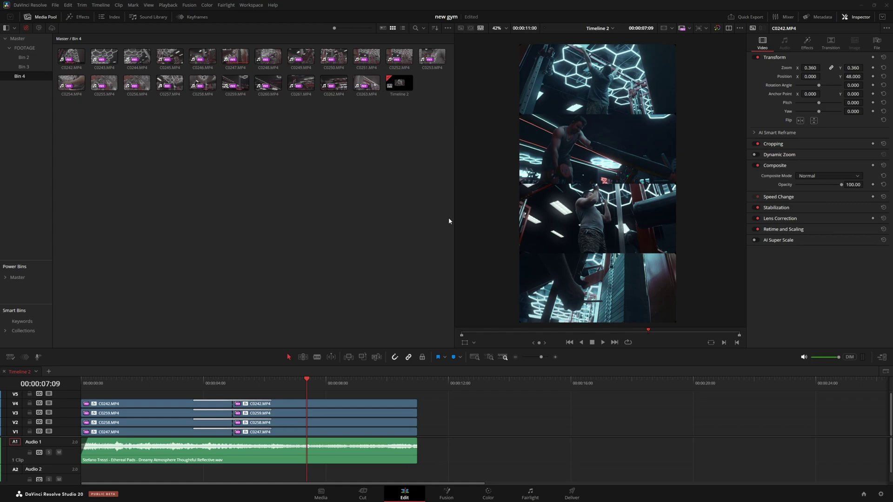
Toggle the grade and effects bypass repeatedly to compare the stacked gym shots with and without their colour grade
{"action": "left_click", "coordinate": [717, 28]}
{"action": "left_click", "coordinate": [717, 28]}
{"action": "left_click", "coordinate": [718, 28]}
{"action": "left_click", "coordinate": [717, 28]}
{"action": "left_click", "coordinate": [717, 28]}
{"action": "left_click", "coordinate": [717, 27]}
{"action": "left_click", "coordinate": [718, 27]}
{"action": "left_click", "coordinate": [717, 28]}
{"action": "left_click", "coordinate": [337, 404]}
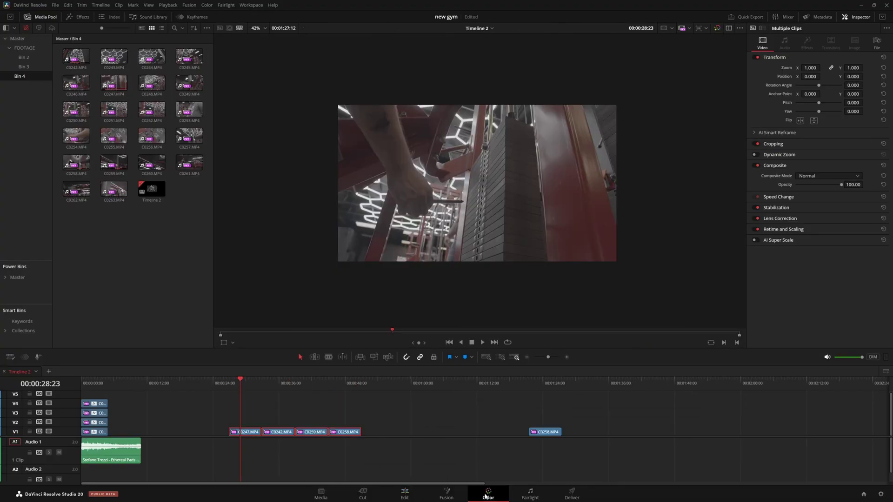
Give the four selected clips on track V1 an orange clip colour
{"action": "left_click", "coordinate": [486, 495]}
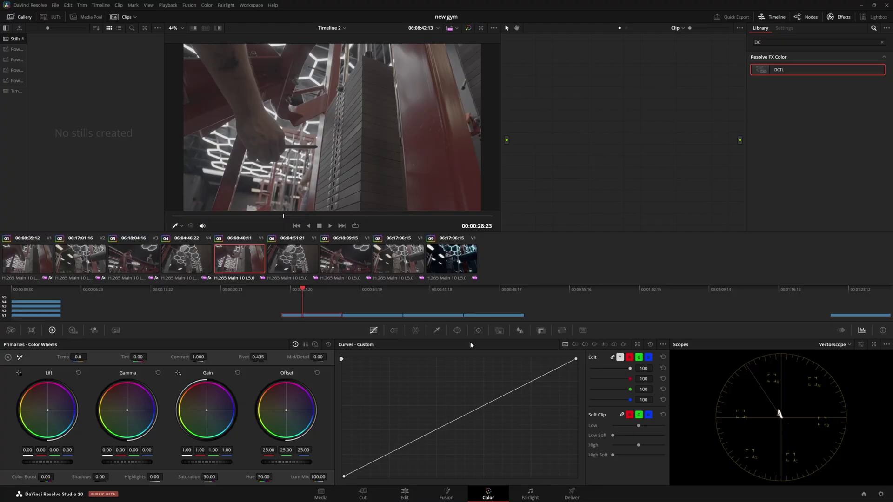
{"action": "left_click", "coordinate": [404, 494]}
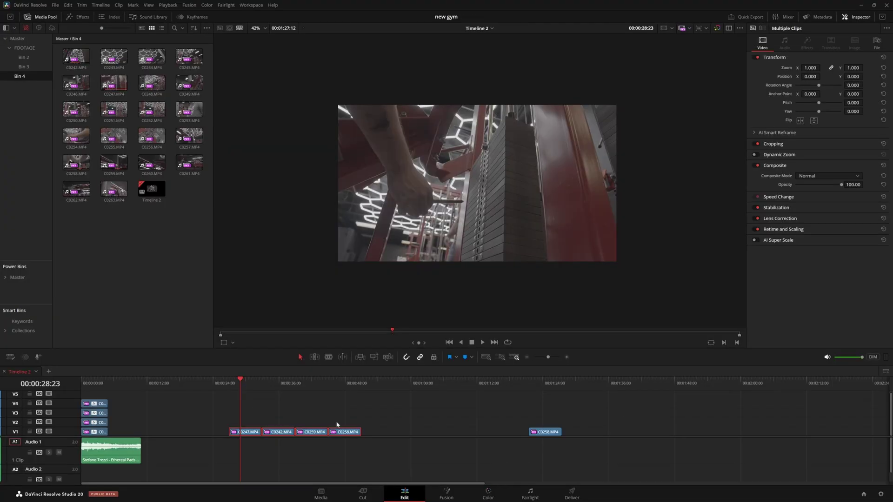
{"action": "right_click", "coordinate": [332, 428]}
{"action": "mouse_move", "coordinate": [353, 341]}
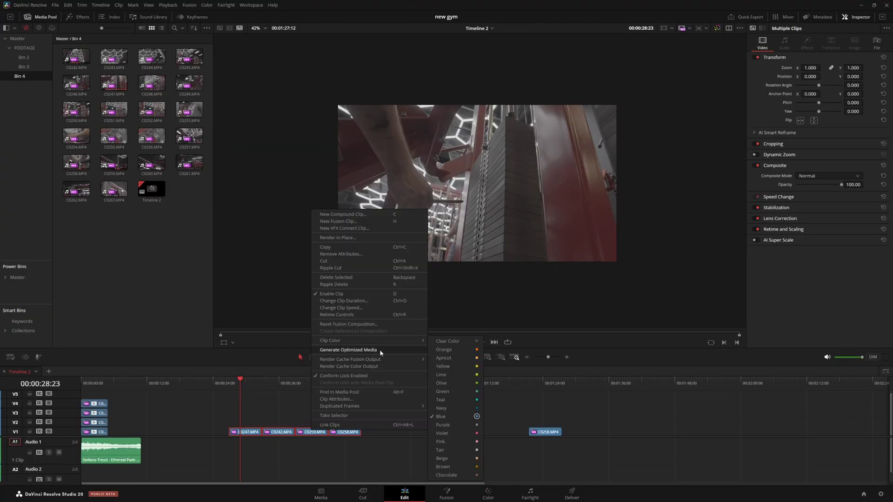
{"action": "left_click", "coordinate": [446, 357]}
On the Color page, search the effects library for "color s" and add a Color Space Transform to node 01
{"action": "left_click", "coordinate": [483, 494]}
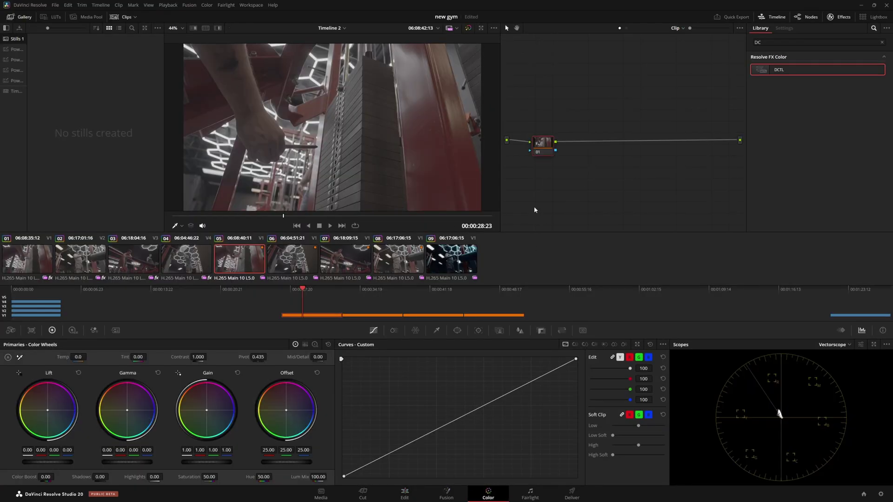
{"action": "left_click", "coordinate": [789, 43]}
{"action": "key", "text": "BackSpace"}
{"action": "key", "text": "BackSpace"}
{"action": "type", "text": "color s"}
{"action": "double_click", "coordinate": [790, 70]}
Set node 01's input colour space to Sony S-Gamut3.Cine and its input gamma to Sony S-Log3
{"action": "left_click", "coordinate": [813, 77]}
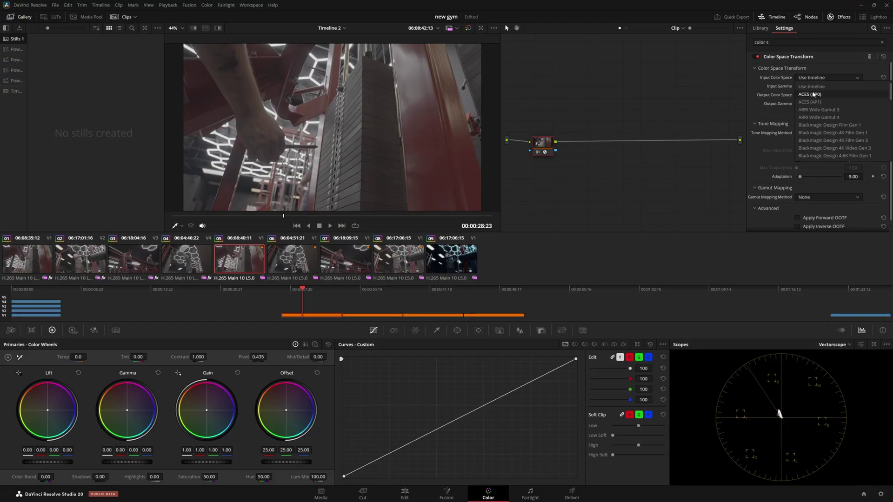
{"action": "scroll", "coordinate": [820, 114], "scroll_direction": "down", "scroll_amount": 12}
{"action": "left_click", "coordinate": [821, 134]}
{"action": "left_click", "coordinate": [828, 87]}
{"action": "scroll", "coordinate": [827, 117], "scroll_direction": "down", "scroll_amount": 10}
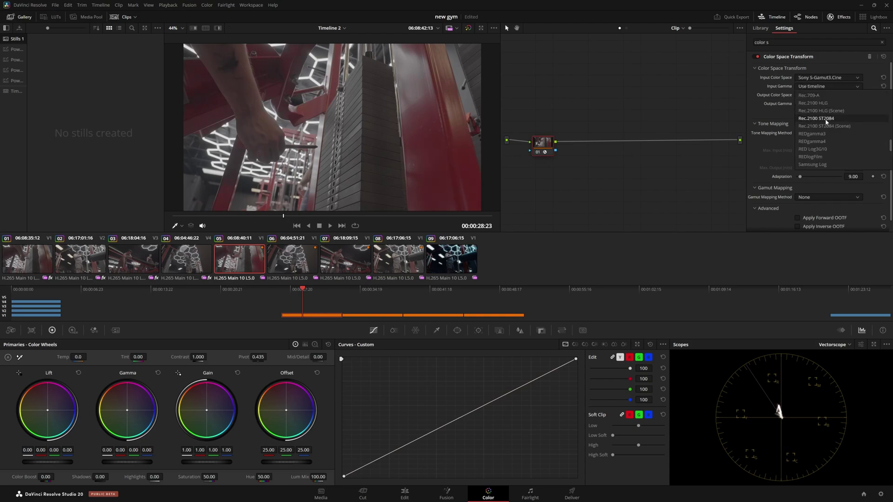
{"action": "scroll", "coordinate": [825, 118], "scroll_direction": "down", "scroll_amount": 2}
{"action": "left_click", "coordinate": [823, 159]}
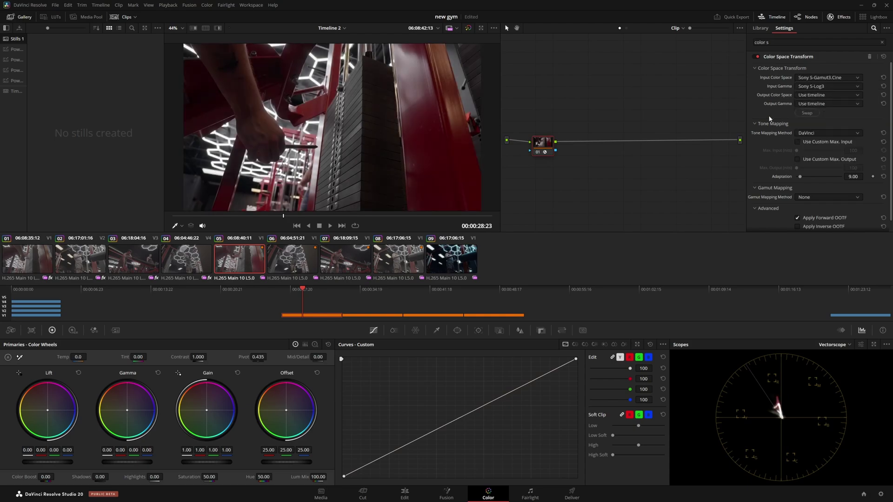
Set node 01's output colour space to DaVinci Wide Gamut and its output gamma to DaVinci Intermediate
{"action": "left_click", "coordinate": [821, 95]}
{"action": "left_click", "coordinate": [816, 162]}
{"action": "left_click", "coordinate": [822, 104]}
{"action": "left_click", "coordinate": [815, 184]}
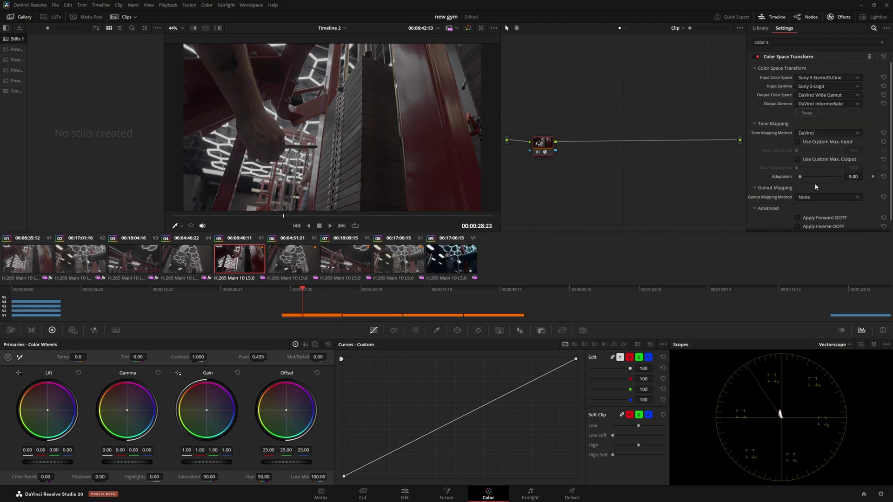
Add four serial nodes and give node 05 a Color Space Transform with DaVinci Wide Gamut and DaVinci Intermediate as input
{"action": "key", "text": "alt+s"}
{"action": "key", "text": "alt+s"}
{"action": "key", "text": "alt+s"}
{"action": "key", "text": "alt+s"}
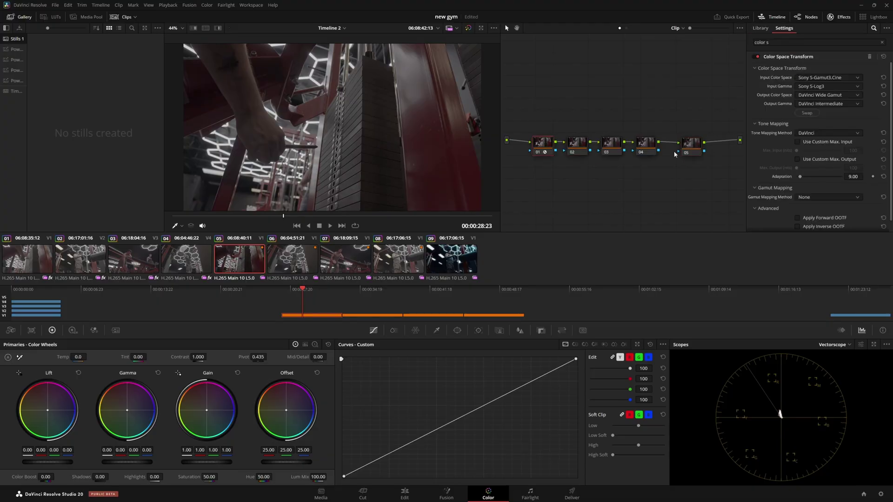
{"action": "left_click_drag", "start_coordinate": [781, 69], "coordinate": [691, 148]}
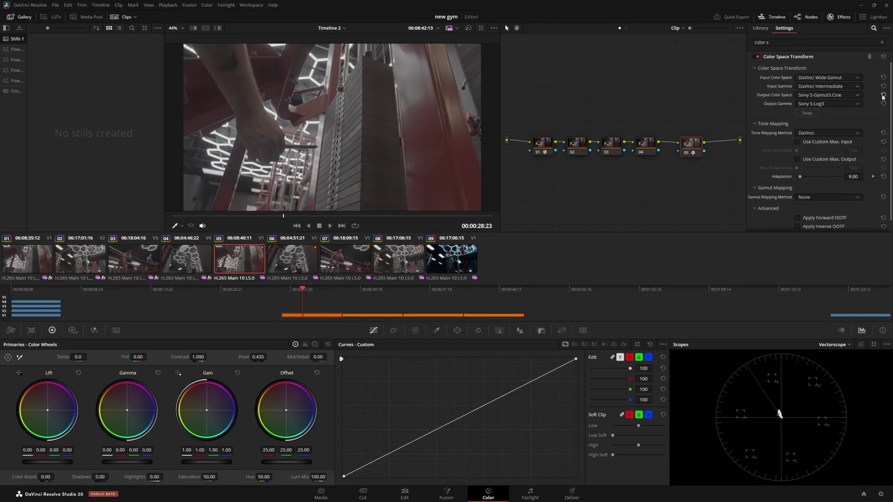
Reset node 05's output settings, then set the output colour space to Rec.709 and the output gamma to Gamma 2.4
{"action": "left_click", "coordinate": [883, 95]}
{"action": "left_click", "coordinate": [884, 103]}
{"action": "left_click", "coordinate": [837, 95]}
{"action": "scroll", "coordinate": [827, 139], "scroll_direction": "down", "scroll_amount": 5}
{"action": "left_click", "coordinate": [823, 173]}
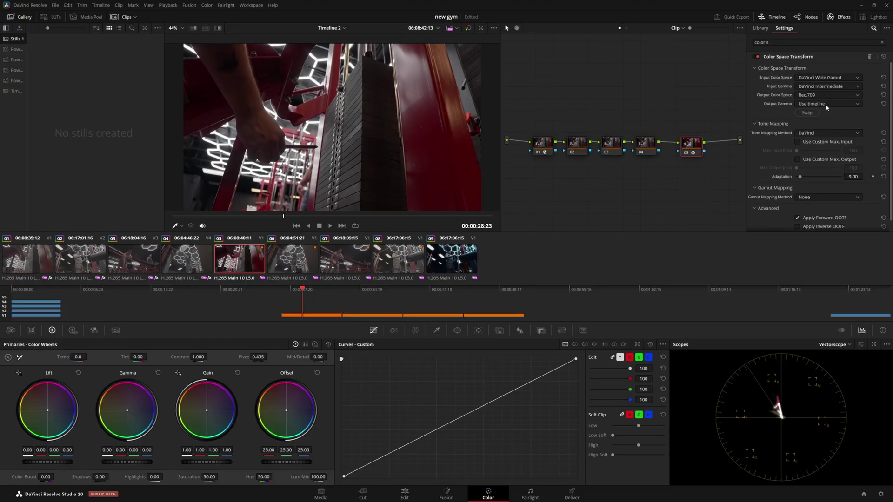
{"action": "left_click", "coordinate": [828, 104]}
{"action": "scroll", "coordinate": [833, 158], "scroll_direction": "down", "scroll_amount": 5}
{"action": "left_click", "coordinate": [801, 173]}
Add a layer mixer with a second two-node branch fed from node 01, and clean up the node graph
{"action": "right_click", "coordinate": [630, 184]}
{"action": "left_click", "coordinate": [677, 265]}
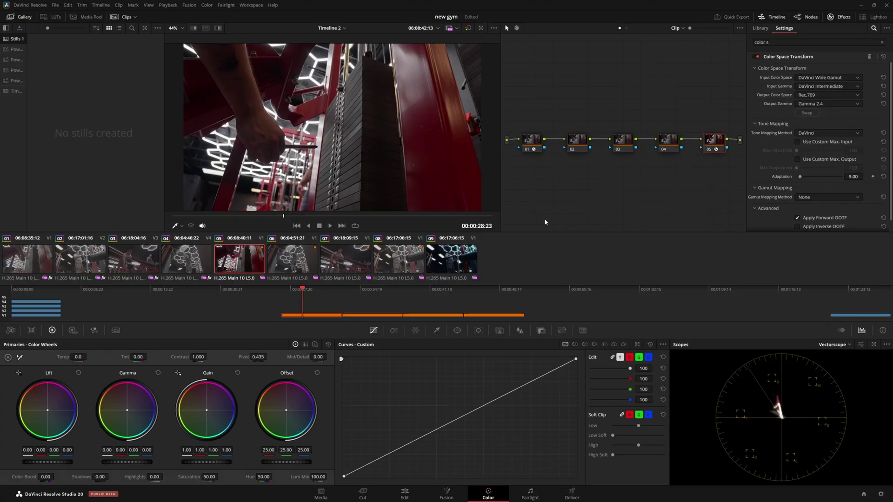
{"action": "left_click", "coordinate": [626, 147]}
{"action": "key", "text": "alt+l"}
{"action": "left_click_drag", "start_coordinate": [626, 168], "coordinate": [544, 139]}
{"action": "left_click", "coordinate": [586, 177]}
{"action": "left_click_drag", "start_coordinate": [601, 197], "coordinate": [547, 191]}
{"action": "right_click", "coordinate": [619, 204]}
{"action": "left_click", "coordinate": [651, 282]}
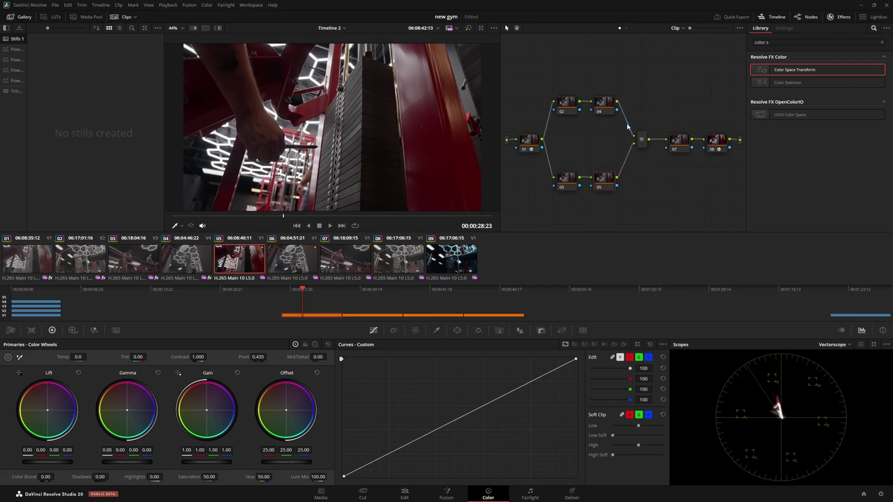
Add a serial node after node 04 in the upper branch and clean up the node graph
{"action": "left_click", "coordinate": [605, 106]}
{"action": "key", "text": "alt+s"}
{"action": "right_click", "coordinate": [602, 71]}
{"action": "left_click", "coordinate": [648, 154]}
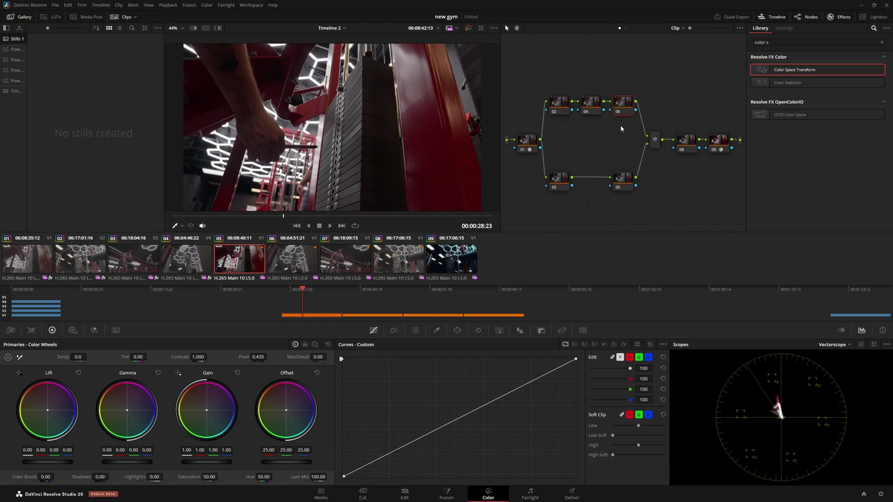
Label the first and last nodes of the graph CST
{"action": "left_click_drag", "start_coordinate": [529, 155], "coordinate": [529, 154]}
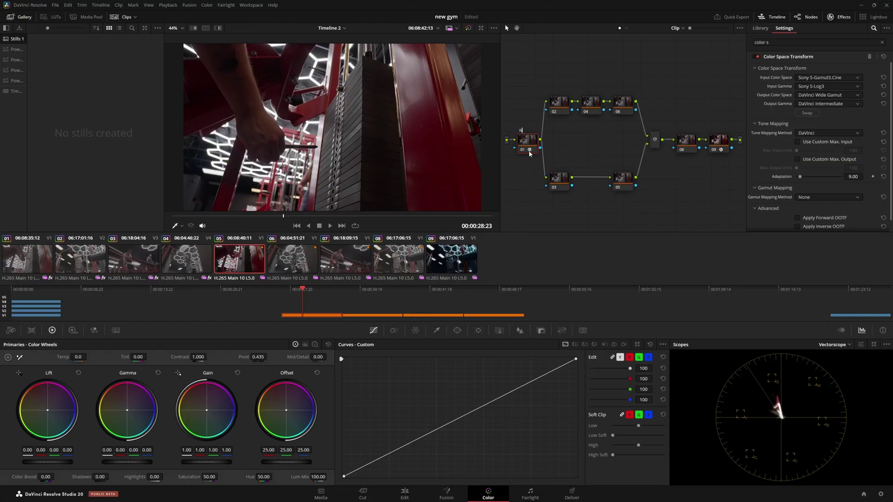
{"action": "left_click", "coordinate": [718, 147]}
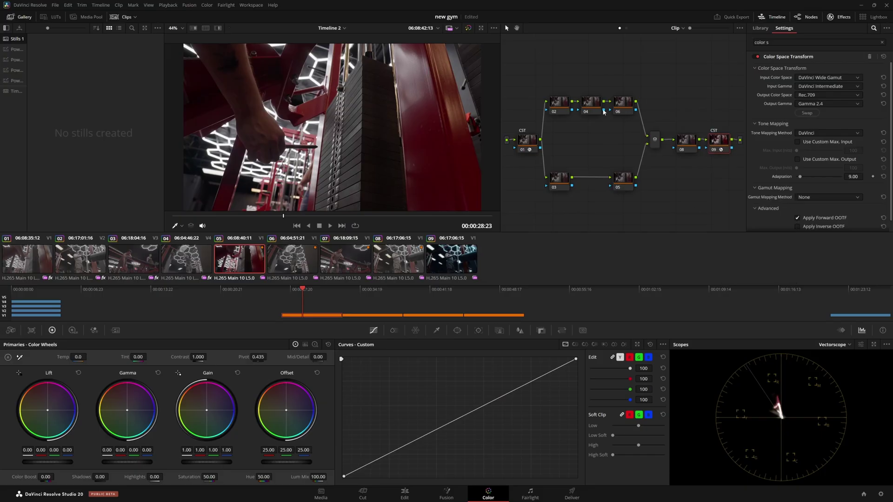
Set the overall ColorSlice density of node 03 to 0.20
{"action": "left_click", "coordinate": [554, 98]}
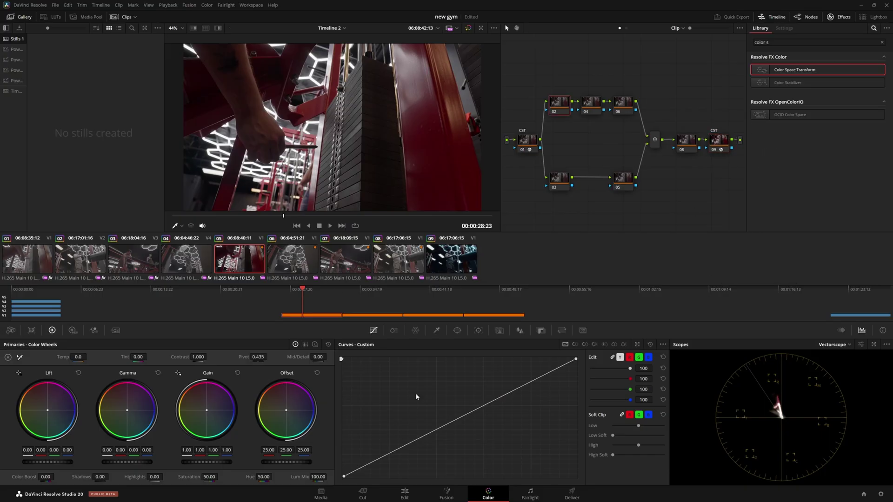
{"action": "left_click", "coordinate": [564, 178]}
{"action": "left_click", "coordinate": [393, 330]}
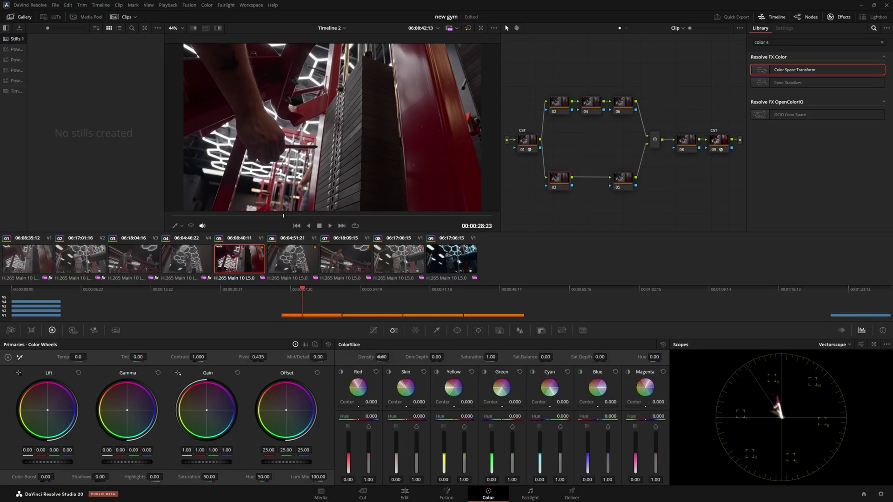
{"action": "left_click_drag", "start_coordinate": [381, 357], "coordinate": [390, 357]}
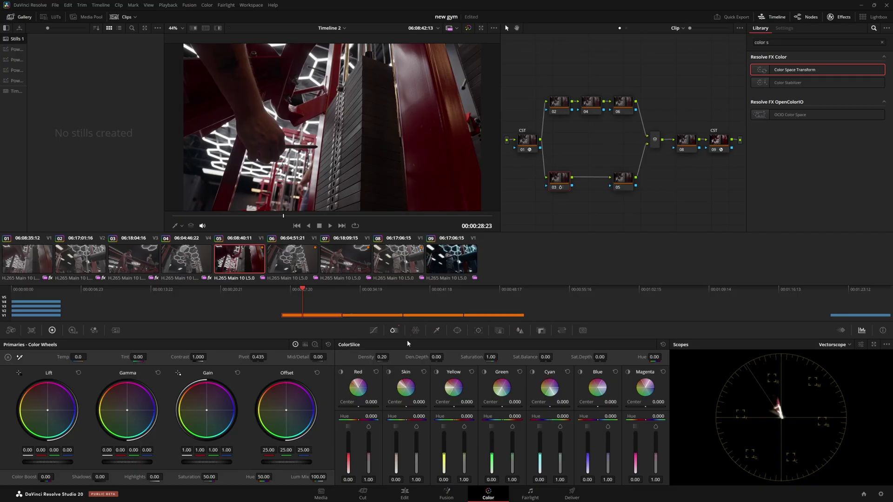
Show the Waveform scope and adjust node 02's exposure to Lift 0.02, Gamma 0.01 and Gain 0.76
{"action": "left_click", "coordinate": [566, 103]}
{"action": "left_click", "coordinate": [835, 345]}
{"action": "left_click", "coordinate": [836, 363]}
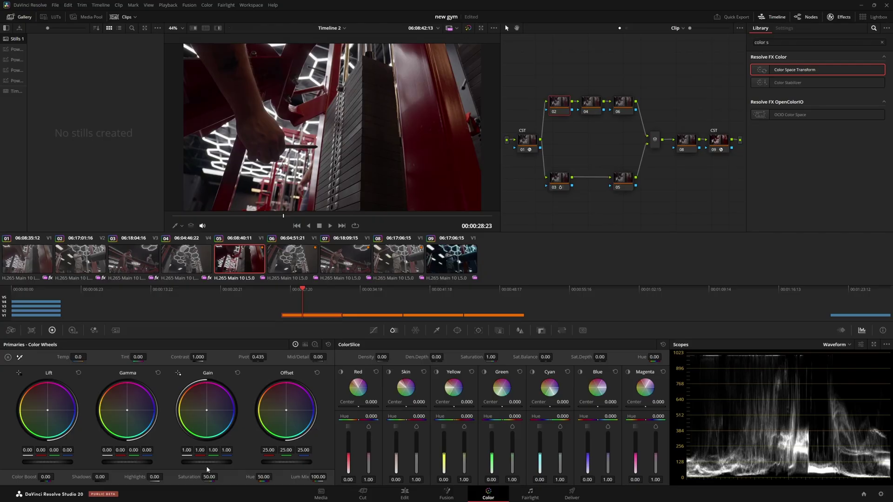
{"action": "left_click_drag", "start_coordinate": [216, 463], "coordinate": [204, 463]}
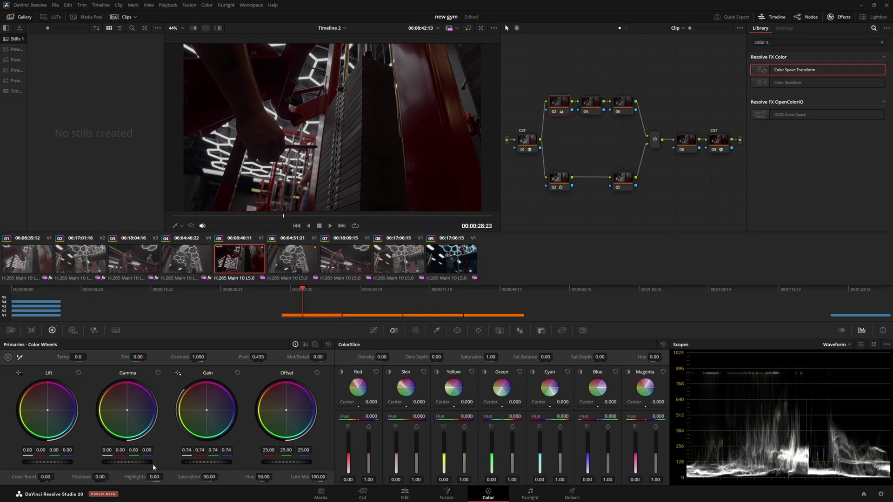
{"action": "left_click_drag", "start_coordinate": [146, 463], "coordinate": [152, 463]}
{"action": "left_click_drag", "start_coordinate": [54, 462], "coordinate": [53, 462]}
{"action": "left_click_drag", "start_coordinate": [127, 462], "coordinate": [122, 462]}
{"action": "left_click_drag", "start_coordinate": [207, 462], "coordinate": [210, 462]}
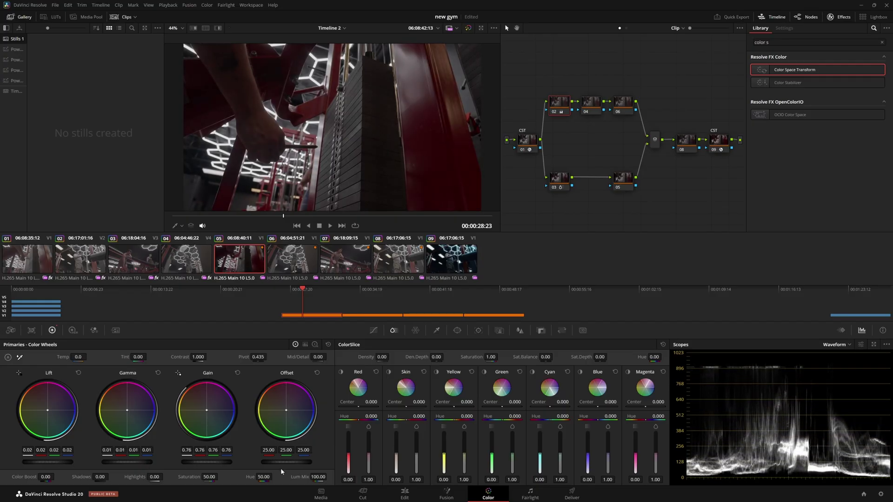
Refine node 02's exposure to Offset 25.80, Gain 0.70, Lift 0.02 and Gamma 0.02
{"action": "left_click_drag", "start_coordinate": [272, 462], "coordinate": [288, 462]}
{"action": "left_click_drag", "start_coordinate": [203, 463], "coordinate": [186, 463]}
{"action": "left_click_drag", "start_coordinate": [281, 462], "coordinate": [269, 461]}
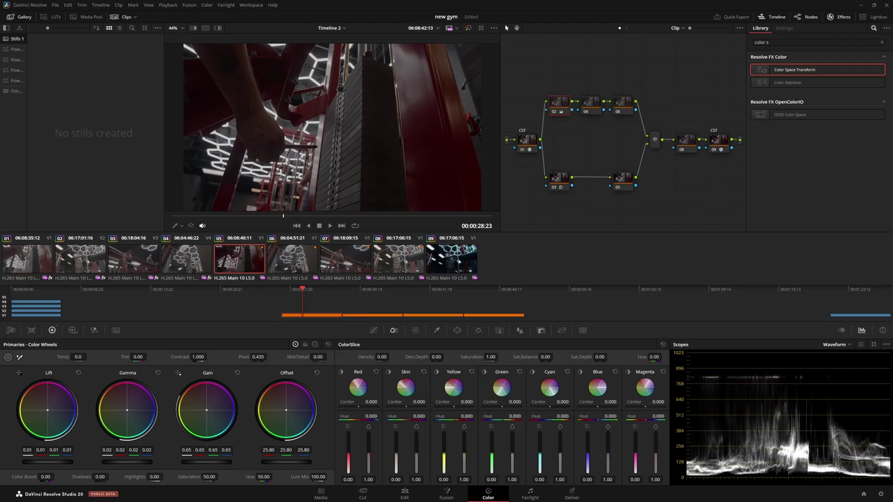
{"action": "left_click_drag", "start_coordinate": [210, 463], "coordinate": [226, 462]}
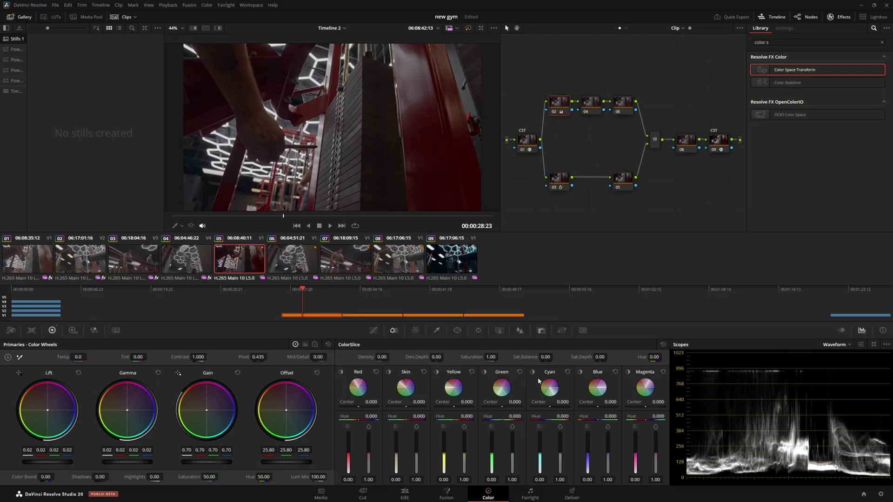
Add a serial node after node 02 in the upper branch and clean up the node graph
{"action": "left_click_drag", "start_coordinate": [619, 107], "coordinate": [537, 89]}
{"action": "left_click", "coordinate": [560, 107]}
{"action": "key", "text": "alt+s"}
{"action": "right_click", "coordinate": [594, 146]}
{"action": "left_click", "coordinate": [624, 231]}
{"action": "left_click", "coordinate": [701, 204]}
Shape a contrast curve on node 04 with lowered shadows, raised highlights and a slightly lifted midpoint
{"action": "left_click", "coordinate": [593, 139]}
{"action": "left_click", "coordinate": [374, 330]}
{"action": "left_click_drag", "start_coordinate": [390, 453], "coordinate": [389, 458]}
{"action": "left_click_drag", "start_coordinate": [519, 390], "coordinate": [512, 385]}
{"action": "left_click_drag", "start_coordinate": [444, 425], "coordinate": [444, 424]}
{"action": "right_click", "coordinate": [444, 424]}
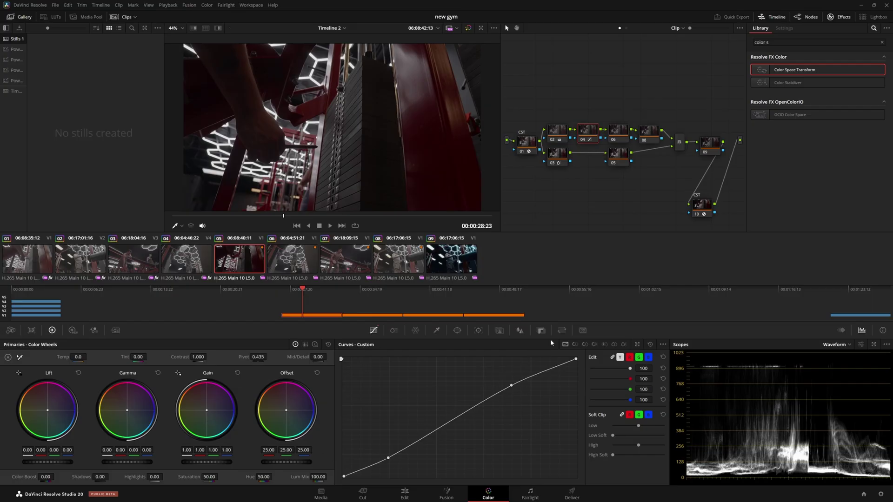
{"action": "left_click", "coordinate": [444, 424]}
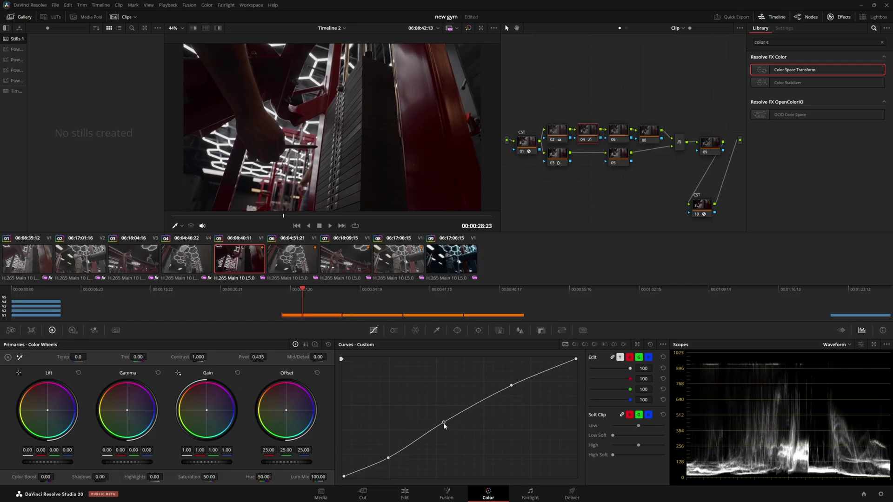
{"action": "mouse_move", "coordinate": [445, 426]}
{"action": "left_mouse_down"}
{"action": "mouse_move", "coordinate": [458, 414]}
{"action": "mouse_move", "coordinate": [448, 417]}
{"action": "left_mouse_up"}
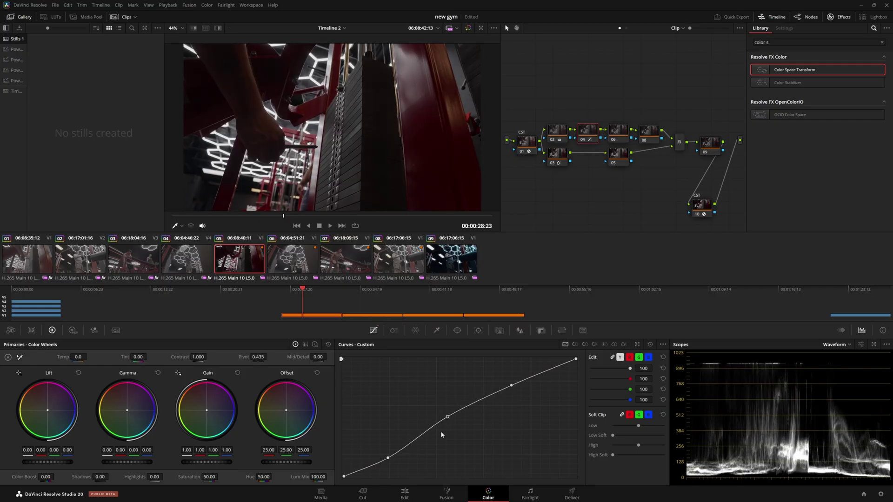
Compare the shot with the whole grade bypassed and with node 02's exposure correction switched off and on
{"action": "left_click", "coordinate": [467, 28]}
{"action": "left_click", "coordinate": [467, 28]}
{"action": "left_click", "coordinate": [468, 28]}
{"action": "left_click", "coordinate": [467, 28]}
{"action": "left_click_drag", "start_coordinate": [553, 111], "coordinate": [580, 135]}
{"action": "key", "text": "ctrl+d"}
{"action": "key", "text": "ctrl+d"}
{"action": "key", "text": "ctrl+d"}
{"action": "key", "text": "ctrl+d"}
{"action": "key", "text": "ctrl+d"}
{"action": "key", "text": "ctrl+d"}
{"action": "key", "text": "ctrl+d"}
{"action": "key", "text": "ctrl+d"}
Add node 03 to the selection and toggle the grade bypass repeatedly to judge the correction so far
{"action": "left_click", "coordinate": [552, 158]}
{"action": "key", "text": "shift+d"}
{"action": "key", "text": "shift+d"}
{"action": "key", "text": "shift+d"}
{"action": "key", "text": "shift+d"}
{"action": "key", "text": "shift+d"}
{"action": "key", "text": "shift+d"}
{"action": "key", "text": "shift+d"}
{"action": "key", "text": "shift+d"}
{"action": "key", "text": "shift+d"}
{"action": "key", "text": "shift+d"}
Switch the scope to Vectorscope and move the playhead to 00:00:30:21
{"action": "left_click", "coordinate": [838, 345]}
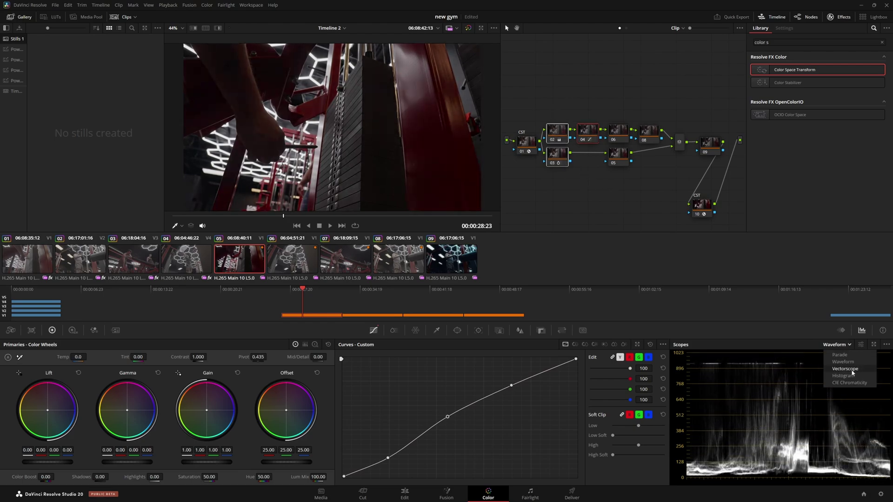
{"action": "left_click", "coordinate": [845, 369]}
{"action": "left_click", "coordinate": [835, 344]}
{"action": "left_click", "coordinate": [755, 291]}
{"action": "left_click", "coordinate": [835, 345]}
{"action": "left_click", "coordinate": [842, 363]}
{"action": "left_click", "coordinate": [321, 290]}
Select nodes 02 and 03 and toggle them off and on to compare their effect on the picture
{"action": "left_click_drag", "start_coordinate": [547, 119], "coordinate": [575, 188]}
{"action": "key", "text": "ctrl+d"}
{"action": "key", "text": "ctrl+d"}
{"action": "key", "text": "ctrl+d"}
{"action": "key", "text": "ctrl+d"}
{"action": "key", "text": "ctrl+d"}
{"action": "key", "text": "ctrl+d"}
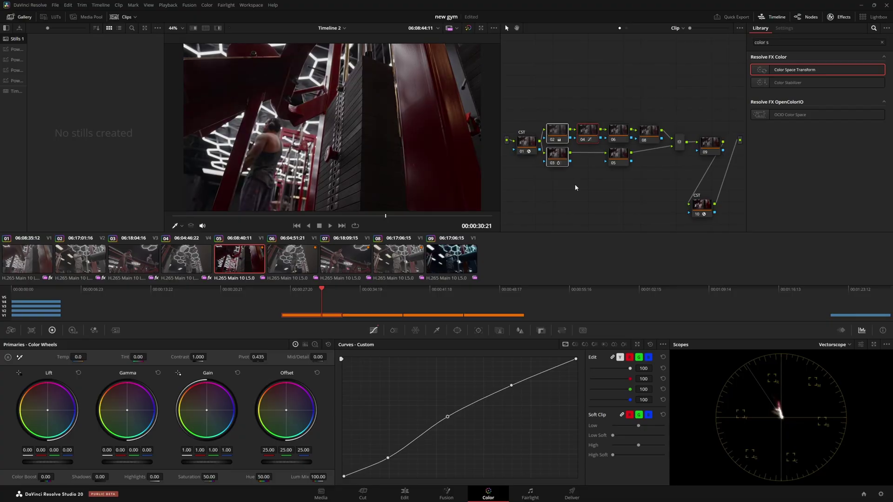
{"action": "key", "text": "ctrl+d"}
{"action": "key", "text": "ctrl+d"}
{"action": "key", "text": "ctrl+d"}
{"action": "key", "text": "ctrl+d"}
{"action": "key", "text": "ctrl+d"}
{"action": "key", "text": "ctrl+d"}
{"action": "key", "text": "ctrl+d"}
{"action": "key", "text": "ctrl+d"}
Move nodes 02, 04 and 06 upward and tint node 06 teal with Gamma red -0.05, green -0.01, Gain red 0.99, blue 1.01
{"action": "left_click_drag", "start_coordinate": [587, 130], "coordinate": [562, 66]}
{"action": "left_click_drag", "start_coordinate": [619, 131], "coordinate": [588, 109]}
{"action": "right_click", "coordinate": [631, 195]}
{"action": "left_click", "coordinate": [621, 79]}
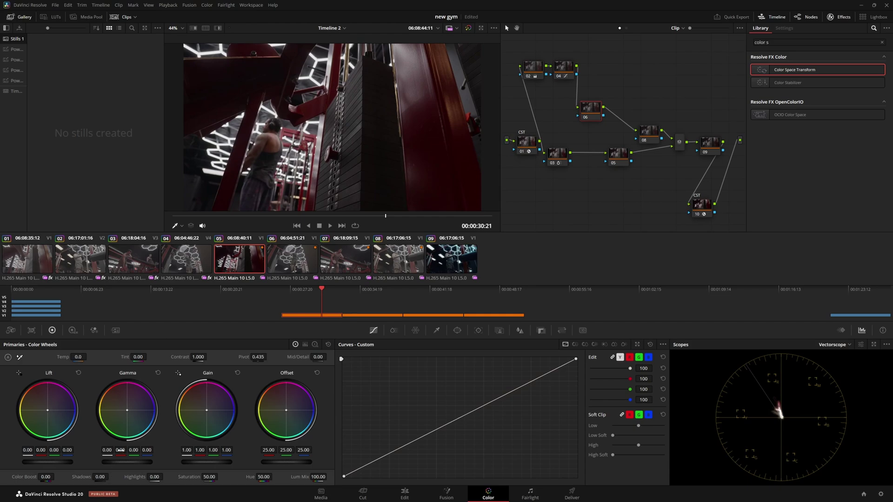
{"action": "mouse_move", "coordinate": [120, 450]}
{"action": "left_mouse_down"}
{"action": "mouse_move", "coordinate": [105, 450]}
{"action": "mouse_move", "coordinate": [130, 450]}
{"action": "left_mouse_up"}
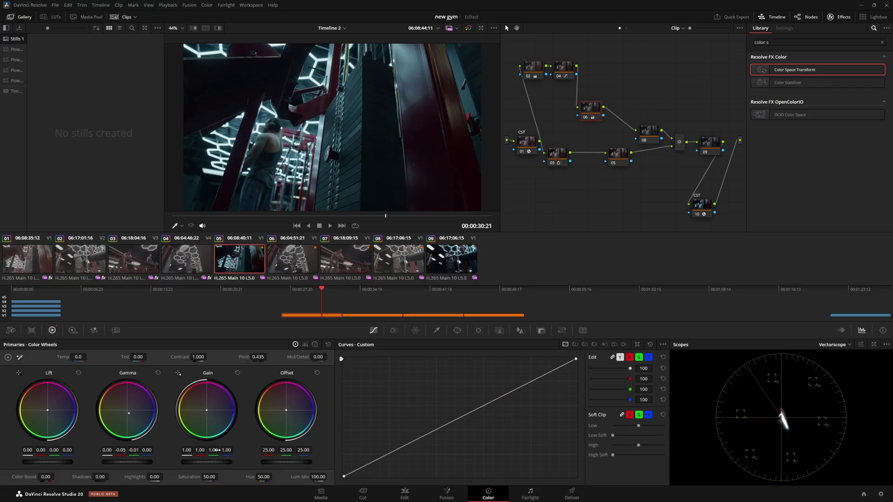
{"action": "left_click_drag", "start_coordinate": [226, 450], "coordinate": [199, 450]}
Toggle node 06 off and on to compare the shot with and without the teal tint
{"action": "key", "text": "ctrl+d"}
{"action": "key", "text": "ctrl+d"}
{"action": "key", "text": "ctrl+d"}
{"action": "key", "text": "ctrl+d"}
{"action": "key", "text": "ctrl+d"}
{"action": "key", "text": "ctrl+d"}
Reposition node 06 and clean up the node graph
{"action": "left_click_drag", "start_coordinate": [594, 108], "coordinate": [632, 80]}
{"action": "right_click", "coordinate": [572, 138]}
{"action": "left_click", "coordinate": [604, 223]}
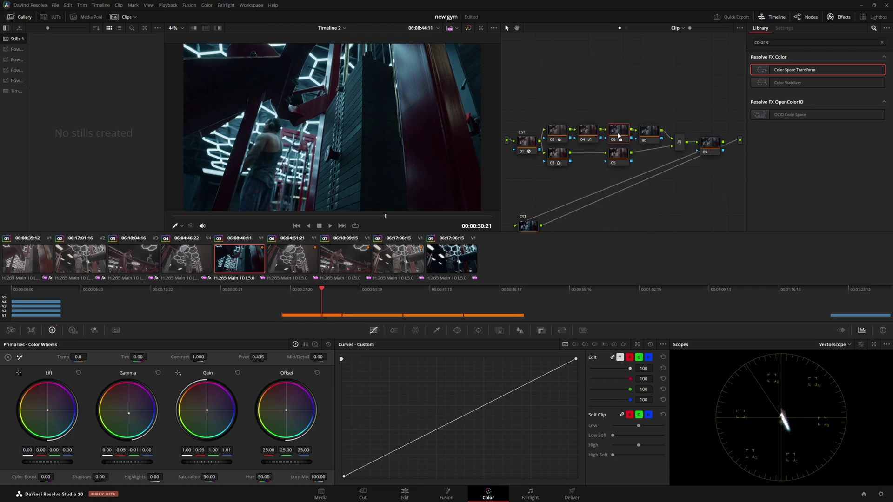
Label node 06 LOOK, node 02 EXP and node 04 CONTRAST
{"action": "type", "text": "OOK"}
{"action": "left_click", "coordinate": [562, 130]}
{"action": "type", "text": "EXP"}
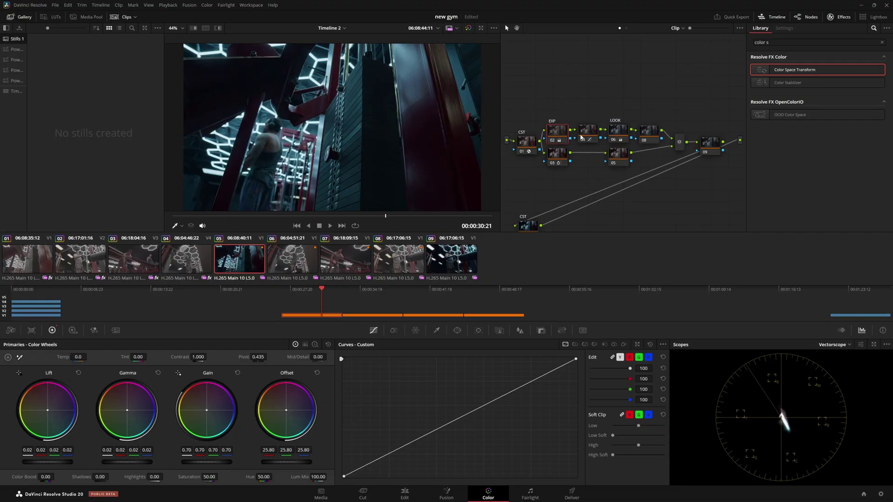
{"action": "left_click", "coordinate": [584, 135]}
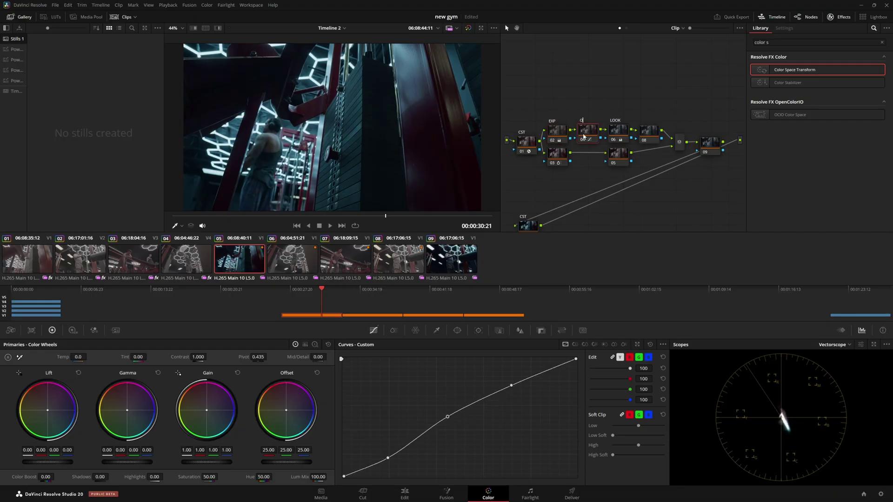
{"action": "type", "text": "CONTRAST"}
Clean up the node graph, reposition CST node 10 and add a serial node labelled SAUCE after it
{"action": "right_click", "coordinate": [690, 219]}
{"action": "left_click", "coordinate": [724, 300]}
{"action": "left_click_drag", "start_coordinate": [528, 227], "coordinate": [556, 206]}
{"action": "key", "text": "alt+s"}
Set the SAUCE node's composite mode to Screen and move the node further away from the CST node
{"action": "right_click", "coordinate": [594, 211]}
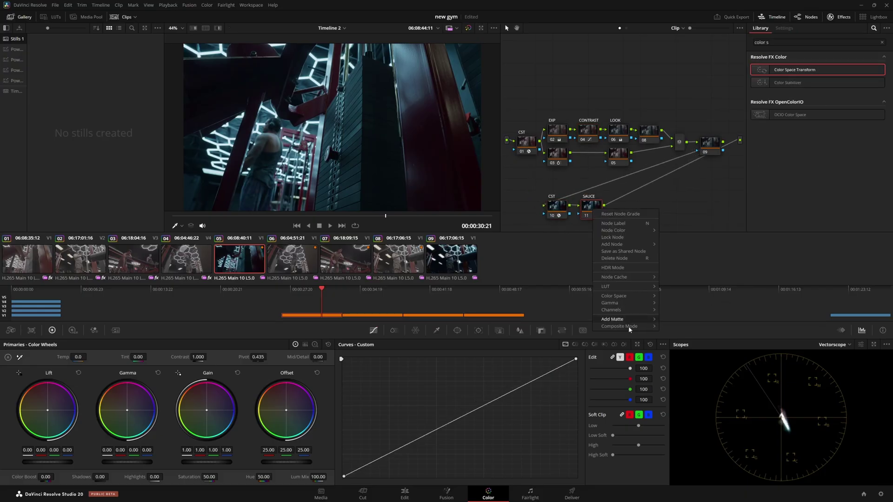
{"action": "mouse_move", "coordinate": [632, 327]}
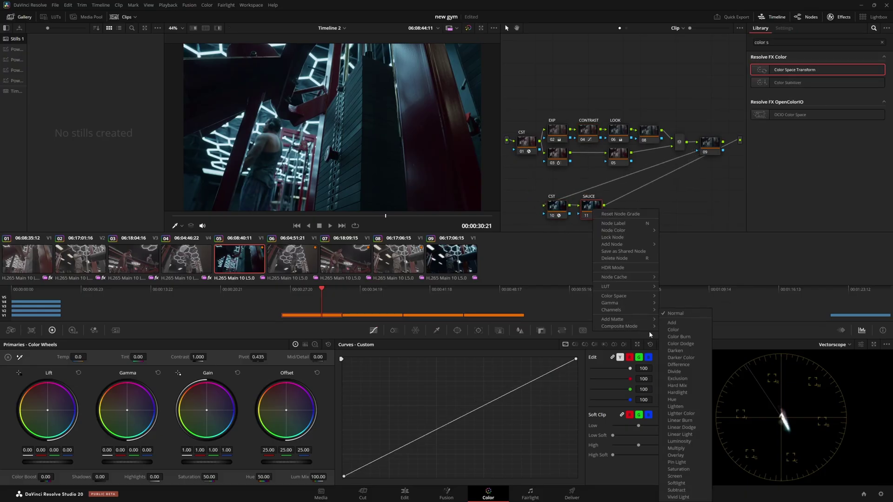
{"action": "left_click", "coordinate": [679, 475]}
{"action": "left_click_drag", "start_coordinate": [589, 209], "coordinate": [619, 207]}
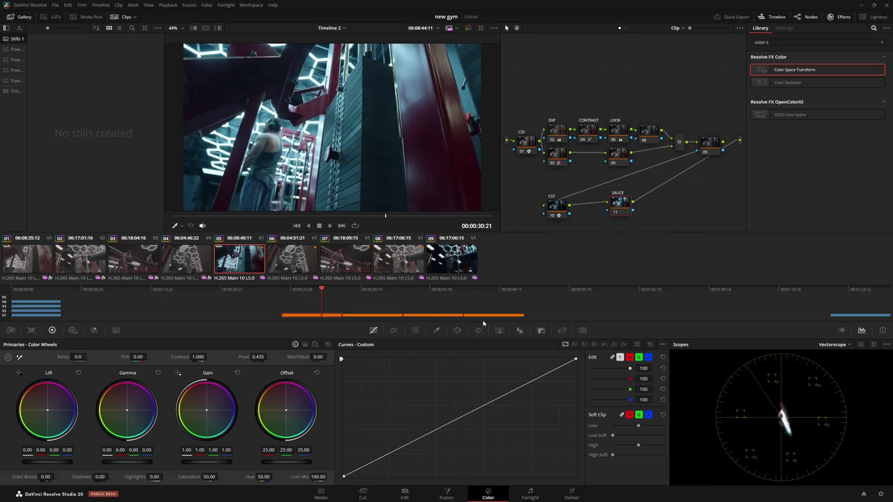
Adjust the blur radius on the SAUCE node and set its key output gain to 0.2
{"action": "left_click", "coordinate": [520, 330]}
{"action": "left_click_drag", "start_coordinate": [393, 455], "coordinate": [391, 456]}
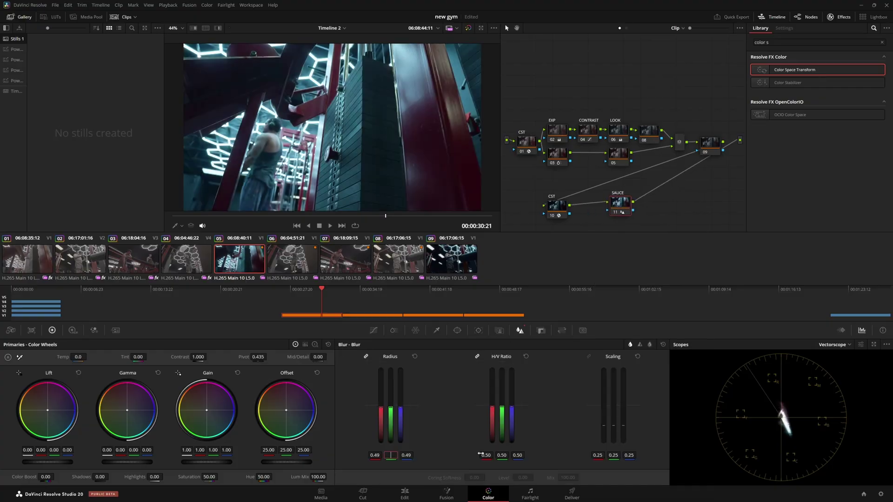
{"action": "left_click", "coordinate": [541, 330]}
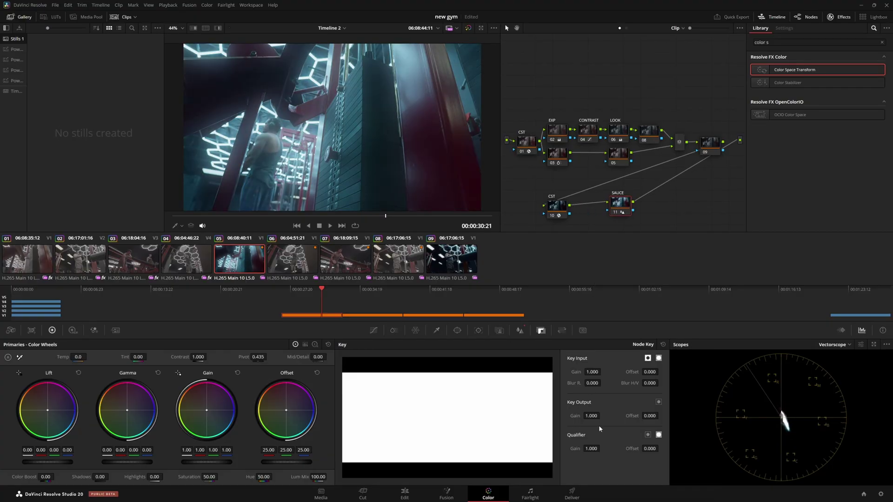
{"action": "left_click_drag", "start_coordinate": [622, 206], "coordinate": [615, 206]}
{"action": "mouse_move", "coordinate": [590, 414]}
{"action": "left_mouse_down"}
{"action": "mouse_move", "coordinate": [570, 414]}
{"action": "mouse_move", "coordinate": [601, 415]}
{"action": "left_mouse_up"}
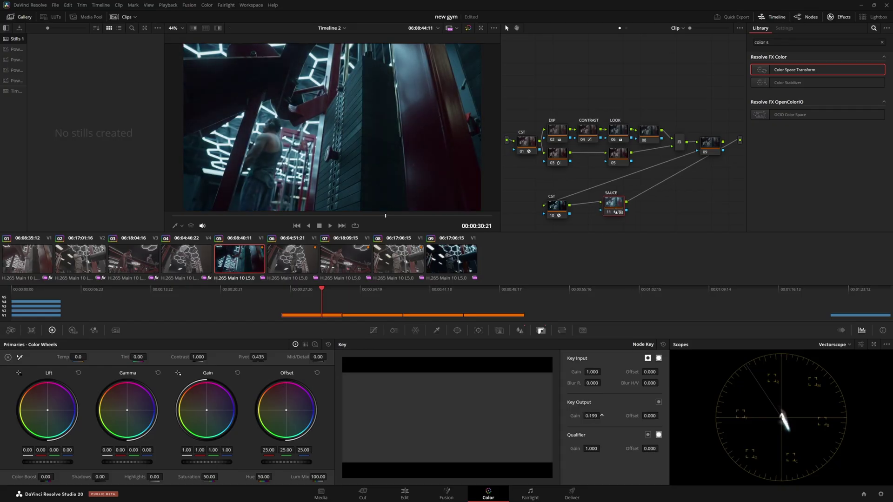
{"action": "double_click", "coordinate": [592, 416]}
{"action": "type", "text": "0.2"}
{"action": "key", "text": "Return"}
Toggle the SAUCE node off and on repeatedly to compare the shot with and without its blur
{"action": "key", "text": "ctrl+d"}
{"action": "key", "text": "ctrl+d"}
{"action": "key", "text": "ctrl+d"}
{"action": "key", "text": "ctrl+d"}
{"action": "key", "text": "ctrl+d"}
{"action": "key", "text": "ctrl+d"}
Move the SAUCE node to make room, insert a serial node after CST node 10 and apply the Glow effect to it
{"action": "left_click_drag", "start_coordinate": [623, 210], "coordinate": [680, 216]}
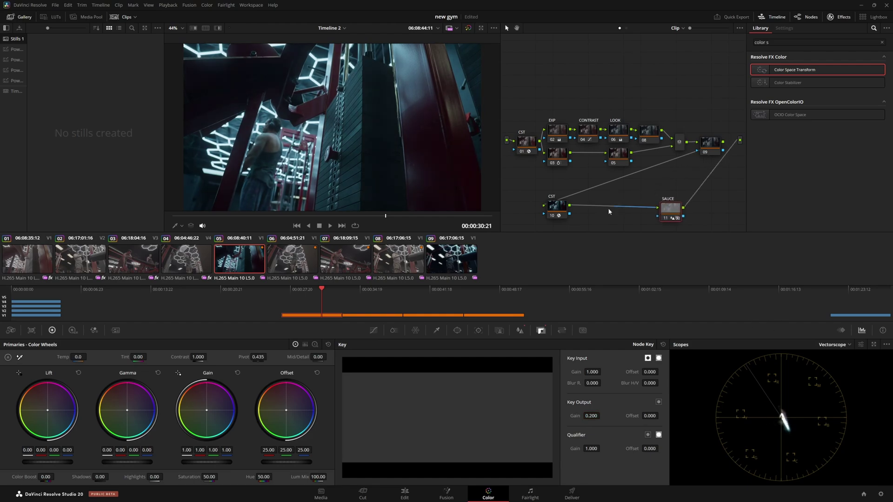
{"action": "left_click", "coordinate": [557, 207]}
{"action": "key", "text": "alt+s"}
{"action": "left_click", "coordinate": [790, 42]}
{"action": "key", "text": "ctrl+a"}
{"action": "type", "text": "GLOW"}
{"action": "left_click_drag", "start_coordinate": [782, 70], "coordinate": [603, 207]}
Try a Glow spread of 0.109 with the composite type set to Softlight, then to Normal
{"action": "left_click", "coordinate": [818, 86]}
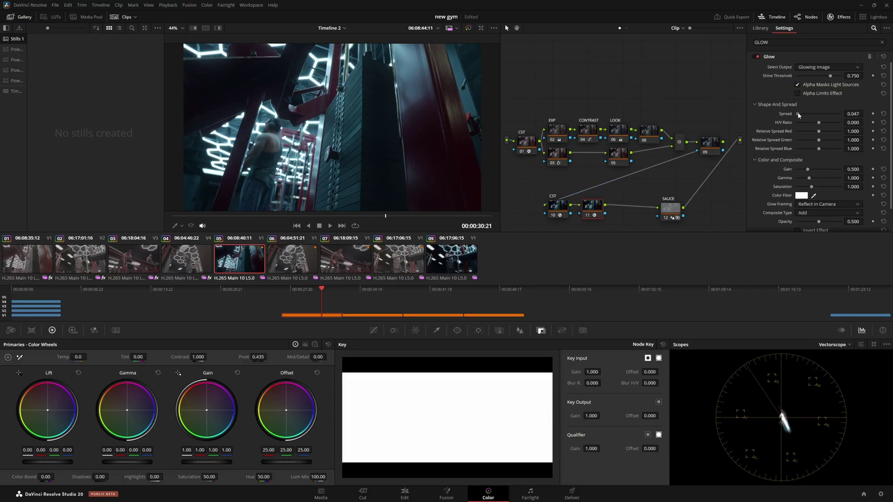
{"action": "left_click_drag", "start_coordinate": [812, 116], "coordinate": [799, 115]}
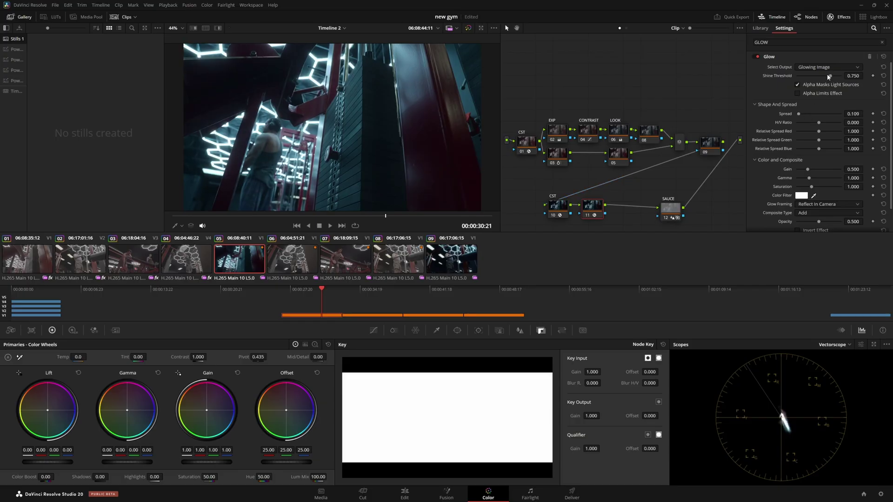
{"action": "scroll", "coordinate": [800, 190], "scroll_direction": "down", "scroll_amount": 2}
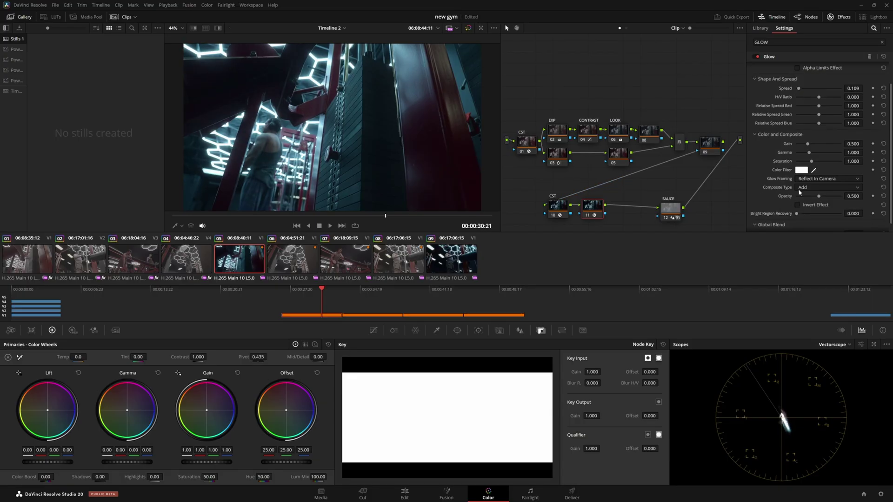
{"action": "left_click", "coordinate": [801, 189]}
{"action": "scroll", "coordinate": [822, 214], "scroll_direction": "up", "scroll_amount": 2}
{"action": "left_click", "coordinate": [822, 226]}
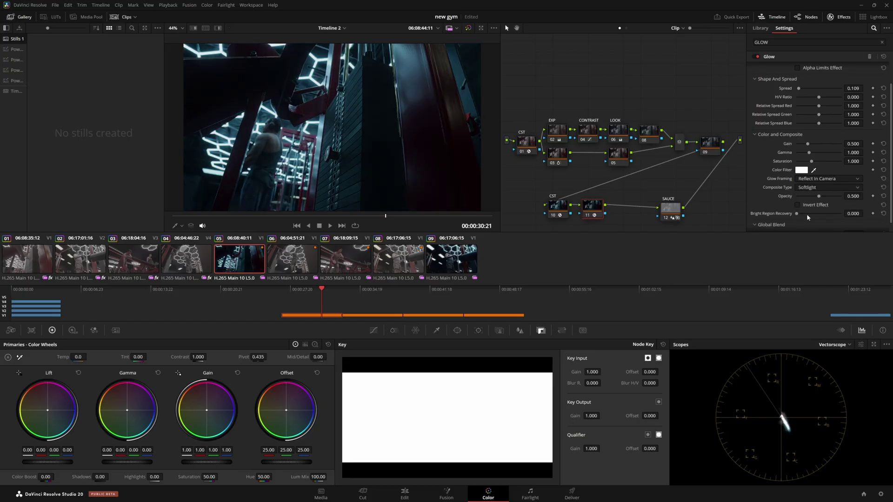
{"action": "scroll", "coordinate": [816, 199], "scroll_direction": "up", "scroll_amount": 2}
{"action": "left_click", "coordinate": [816, 199]}
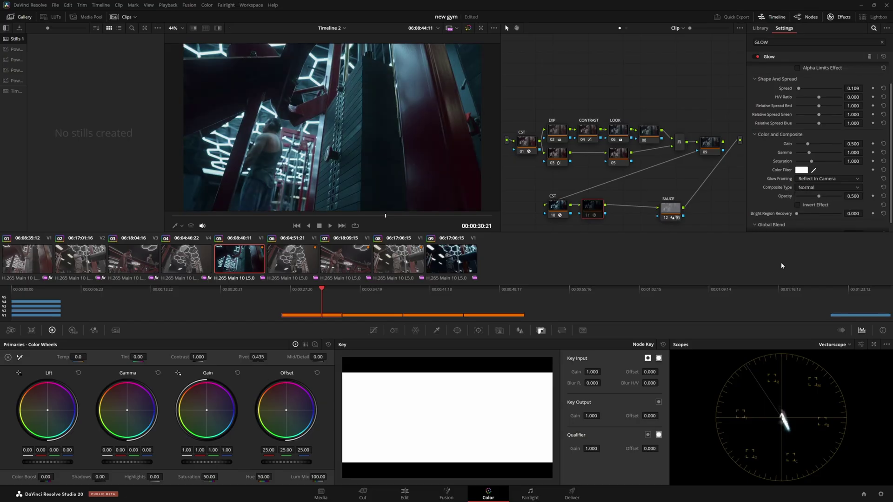
Try Bright Region Recovery at 1.000 on the Glow effect and look through its Global Blend settings
{"action": "left_click", "coordinate": [767, 226]}
{"action": "left_click_drag", "start_coordinate": [795, 215], "coordinate": [886, 214]}
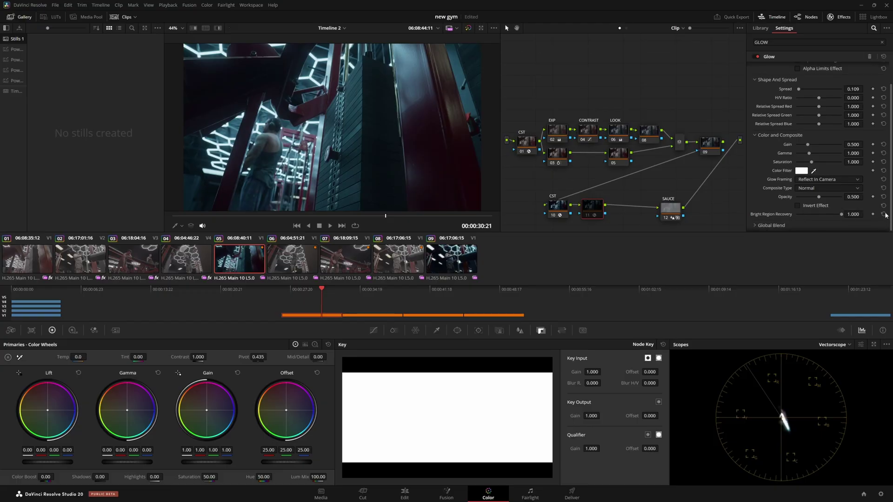
{"action": "left_click", "coordinate": [755, 225]}
{"action": "scroll", "coordinate": [800, 219], "scroll_direction": "down", "scroll_amount": 1}
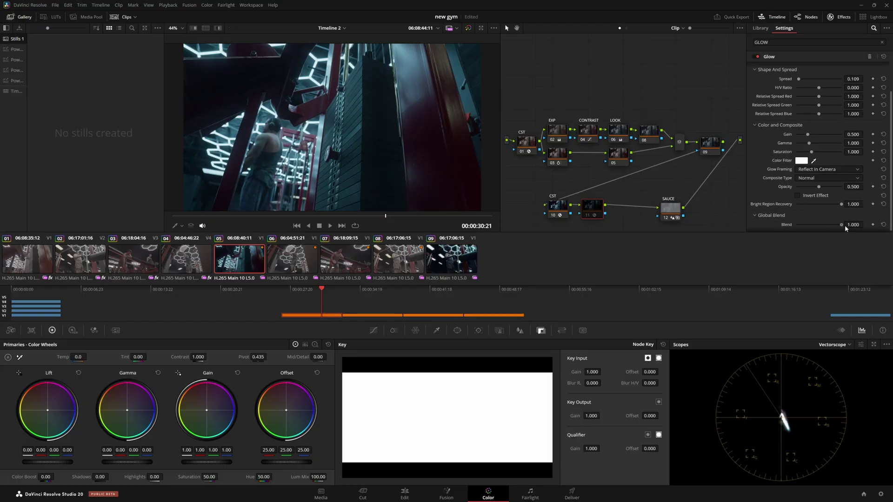
{"action": "scroll", "coordinate": [867, 67], "scroll_direction": "up", "scroll_amount": 3}
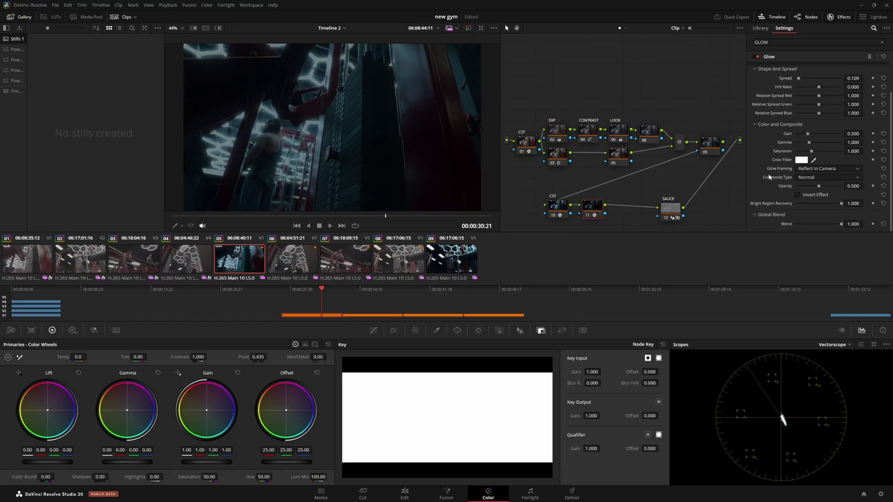
Reset the Glow effect to its defaults and set its spread to 0.093
{"action": "left_click", "coordinate": [883, 57]}
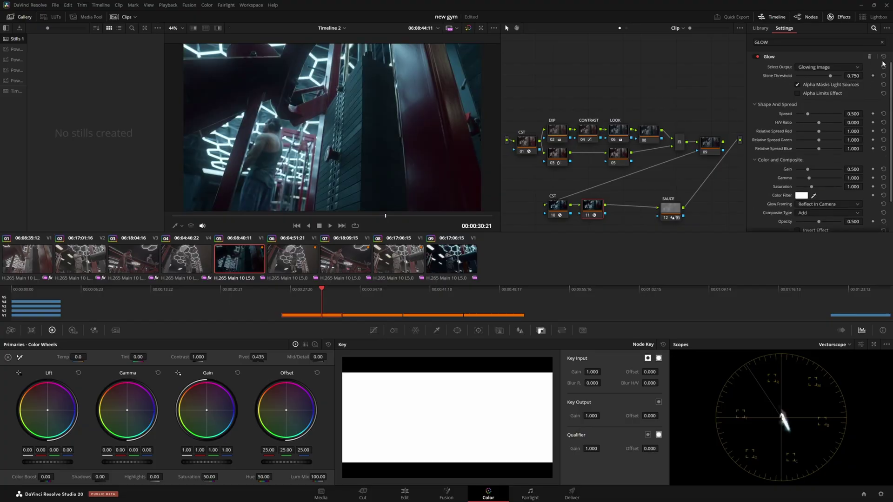
{"action": "scroll", "coordinate": [790, 216], "scroll_direction": "down", "scroll_amount": 3}
{"action": "left_click_drag", "start_coordinate": [808, 78], "coordinate": [799, 78]}
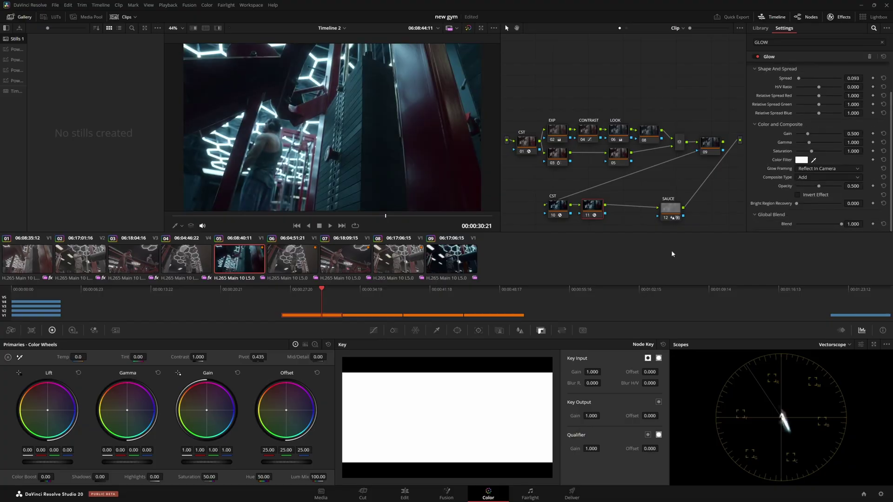
Examine the glow around the lights at close range, fit the frame to the viewer and compare it with all grades bypassed
{"action": "scroll", "coordinate": [328, 65], "scroll_direction": "up", "scroll_amount": 3}
{"action": "scroll", "coordinate": [328, 66], "scroll_direction": "up", "scroll_amount": 3}
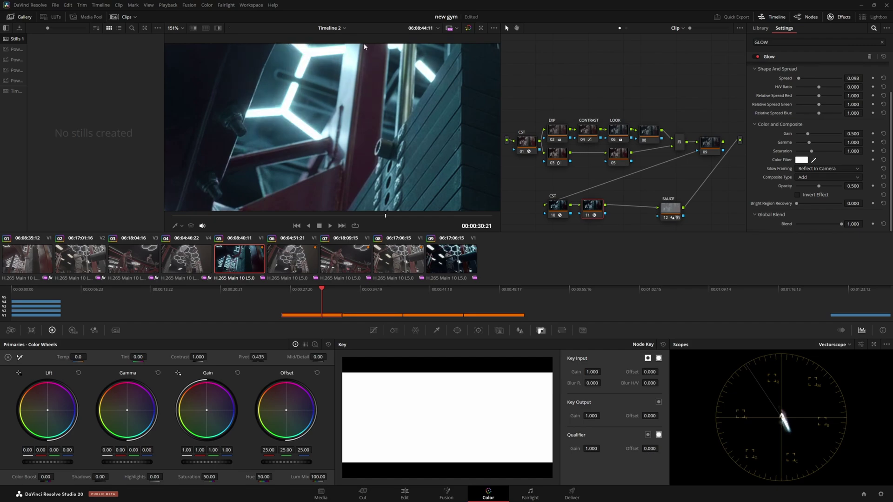
{"action": "scroll", "coordinate": [368, 135], "scroll_direction": "down", "scroll_amount": 3}
{"action": "scroll", "coordinate": [386, 169], "scroll_direction": "up", "scroll_amount": 2}
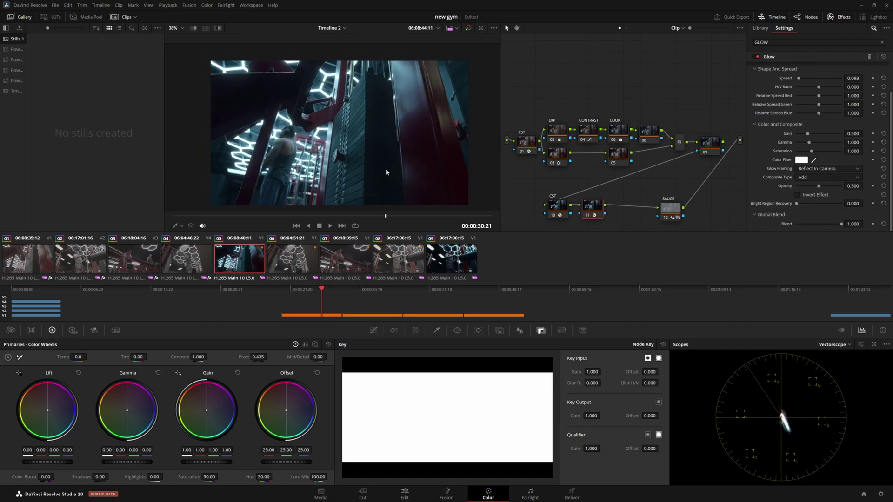
{"action": "scroll", "coordinate": [325, 117], "scroll_direction": "up", "scroll_amount": 5}
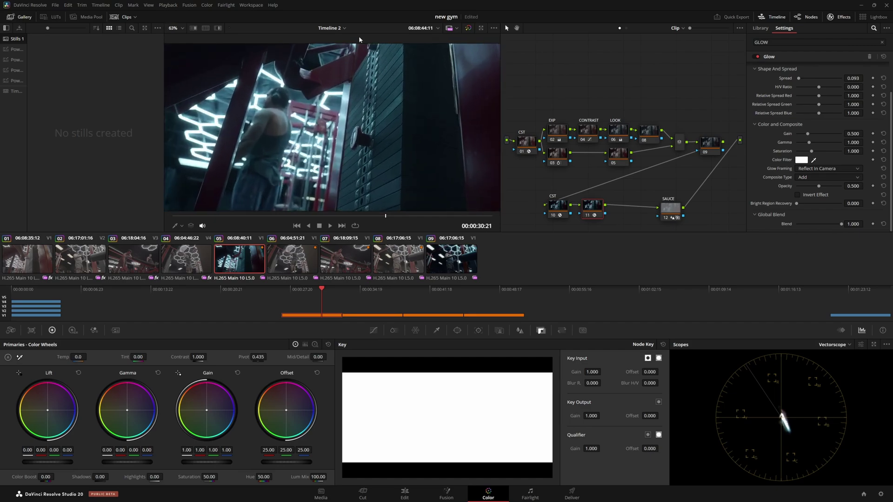
{"action": "scroll", "coordinate": [260, 75], "scroll_direction": "down", "scroll_amount": 5}
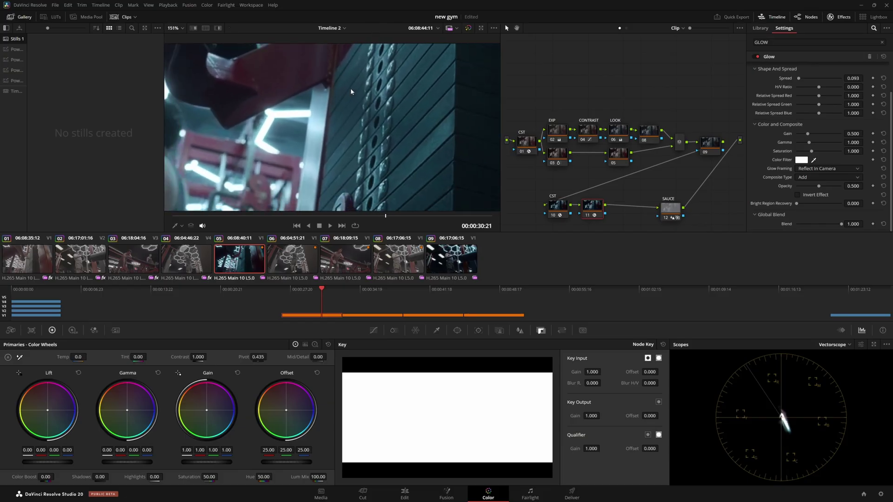
{"action": "scroll", "coordinate": [349, 99], "scroll_direction": "up", "scroll_amount": 2}
{"action": "scroll", "coordinate": [349, 105], "scroll_direction": "down", "scroll_amount": 5}
{"action": "scroll", "coordinate": [347, 108], "scroll_direction": "up", "scroll_amount": 3}
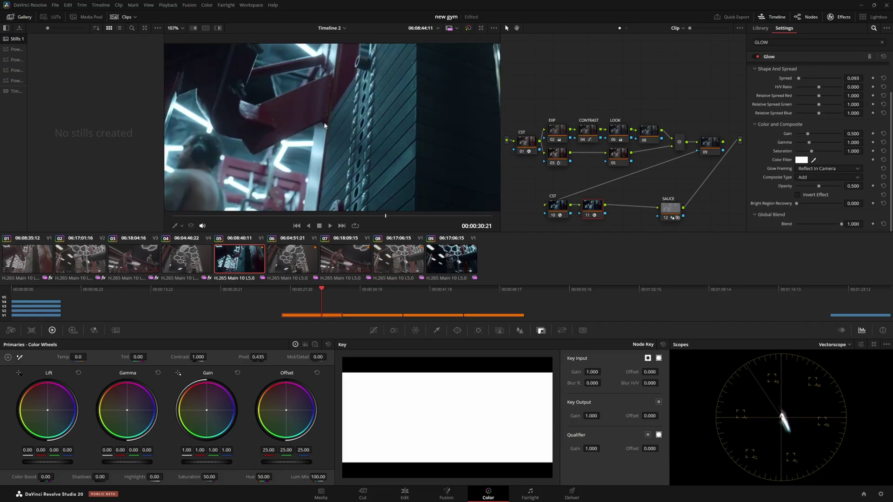
{"action": "left_click_drag", "start_coordinate": [290, 132], "coordinate": [246, 132]}
{"action": "key", "text": "shift+z"}
{"action": "left_click", "coordinate": [468, 28]}
{"action": "left_click", "coordinate": [467, 28]}
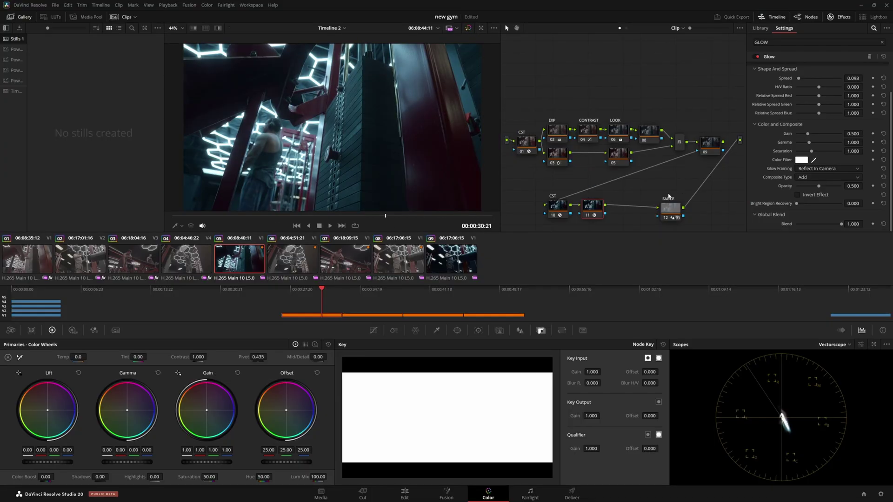
Shift the reds in node 05 toward orange on the Color Warper's Hue - Saturation grid, with Hue 0.03 and Sat 1.13
{"action": "left_click", "coordinate": [610, 161]}
{"action": "left_click", "coordinate": [414, 331]}
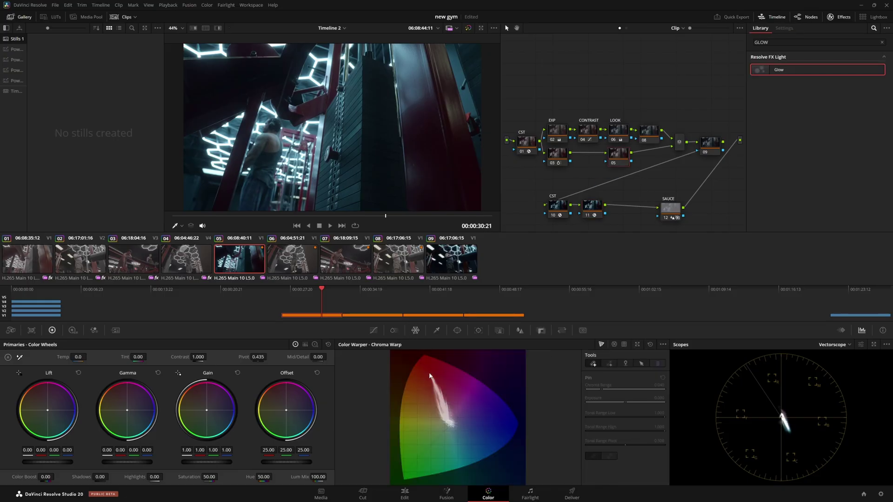
{"action": "left_click", "coordinate": [615, 345]}
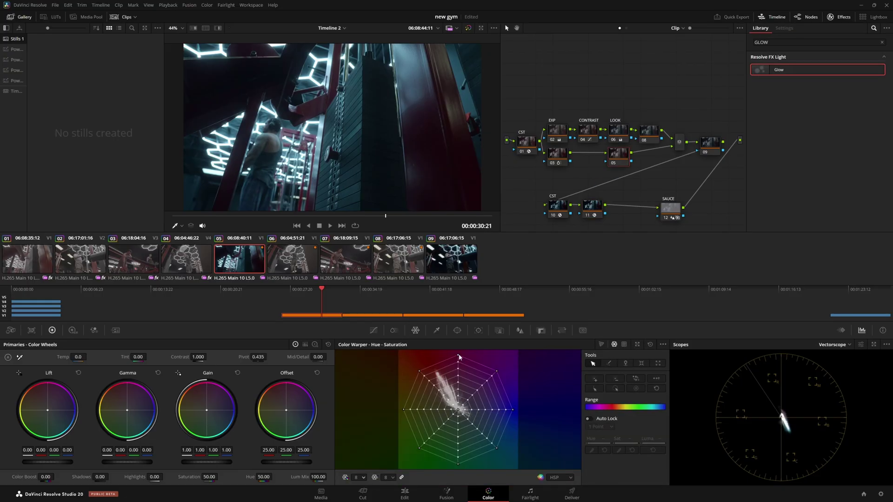
{"action": "left_click", "coordinate": [458, 356]}
{"action": "left_click_drag", "start_coordinate": [459, 357], "coordinate": [442, 359]}
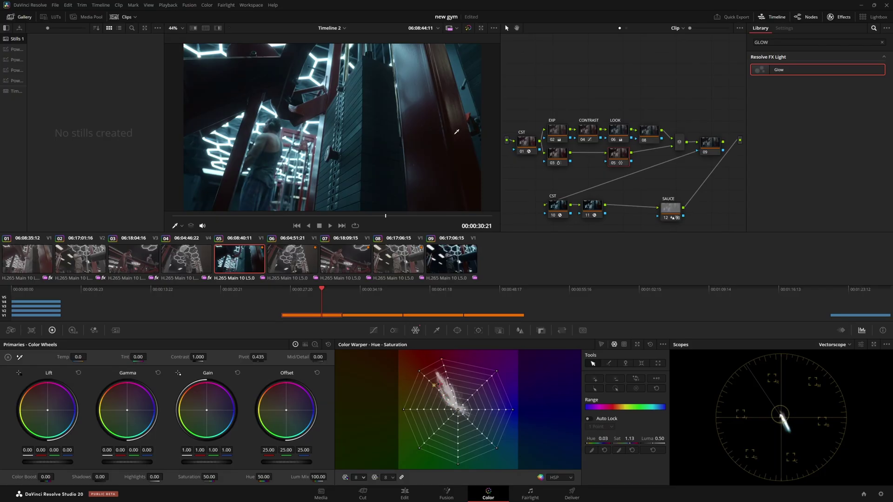
Bypass and restore all grades repeatedly to compare the graded shot with the original
{"action": "left_click", "coordinate": [470, 29]}
{"action": "left_click", "coordinate": [470, 28]}
{"action": "left_click", "coordinate": [470, 29]}
{"action": "left_click", "coordinate": [471, 28]}
{"action": "left_click", "coordinate": [471, 29]}
{"action": "left_click", "coordinate": [472, 28]}
{"action": "left_click", "coordinate": [471, 28]}
{"action": "left_click", "coordinate": [471, 28]}
Clean up the node graph and reposition Glow node 11 and the SAUCE node on the lower row
{"action": "right_click", "coordinate": [658, 188]}
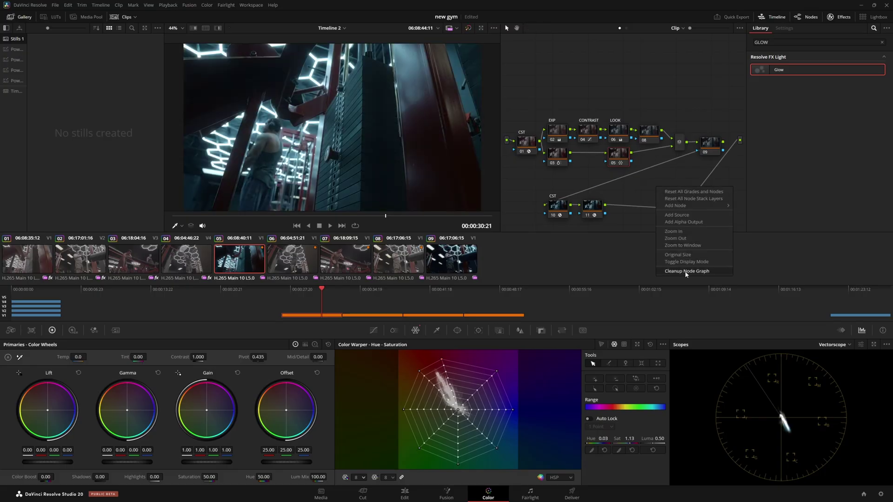
{"action": "left_click", "coordinate": [674, 209]}
{"action": "left_click_drag", "start_coordinate": [590, 225], "coordinate": [645, 209]}
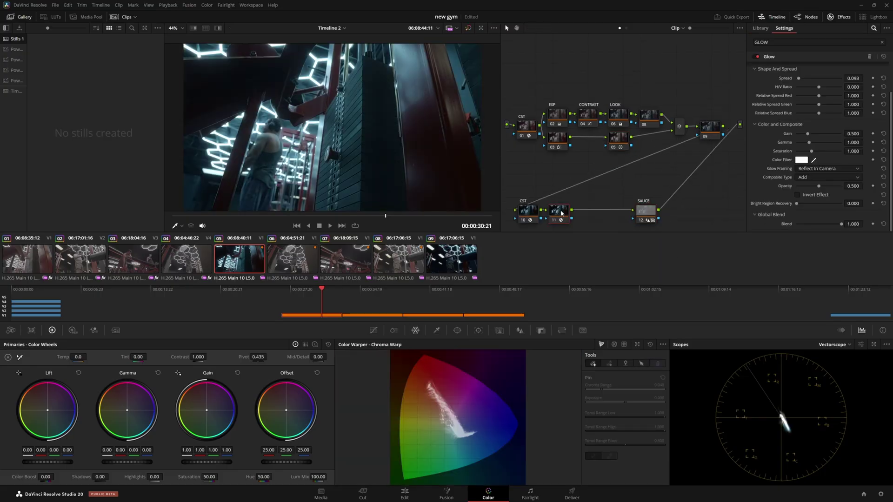
{"action": "left_click_drag", "start_coordinate": [562, 211], "coordinate": [584, 213]}
{"action": "left_click_drag", "start_coordinate": [646, 212], "coordinate": [623, 210]}
Add a serial node after SAUCE and sharpen it with radius 0.47 and scaling 0.17
{"action": "key", "text": "alt+s"}
{"action": "left_click", "coordinate": [520, 330]}
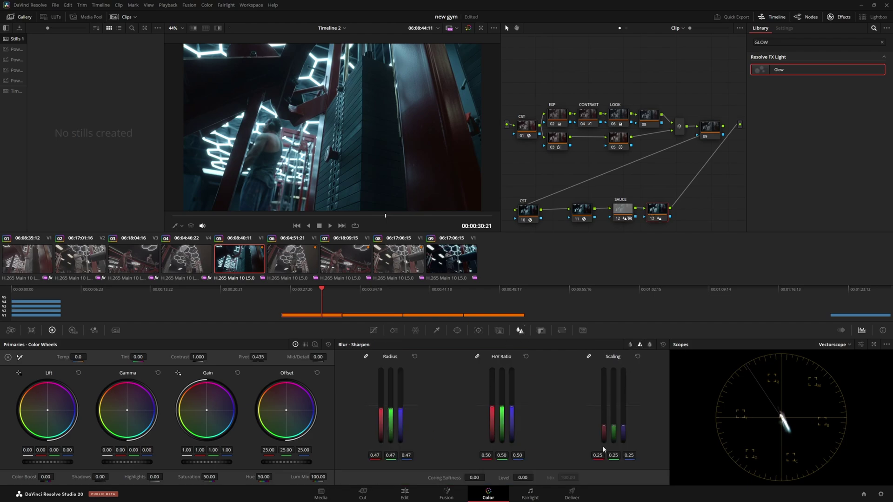
{"action": "left_click_drag", "start_coordinate": [612, 440], "coordinate": [614, 446]}
Inspect the sharpening close up on the weight-stack pin and turn off proxy media for the viewer
{"action": "scroll", "coordinate": [333, 161], "scroll_direction": "up", "scroll_amount": 8}
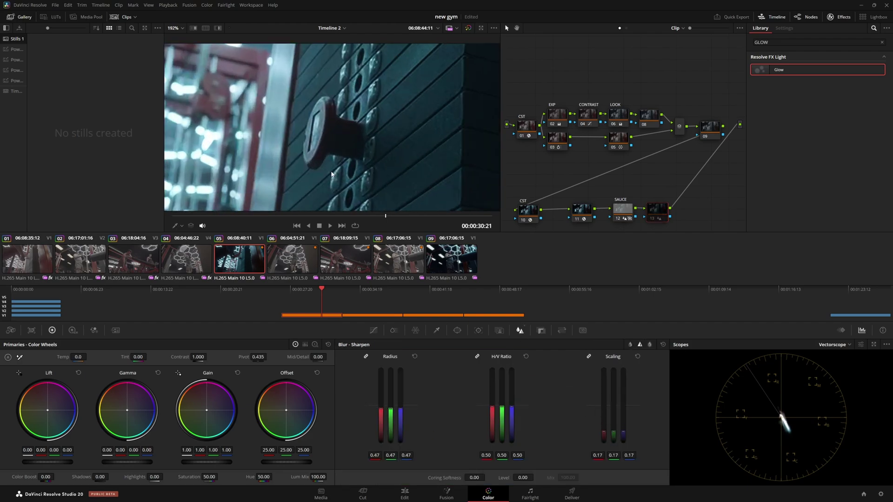
{"action": "left_click", "coordinate": [448, 27]}
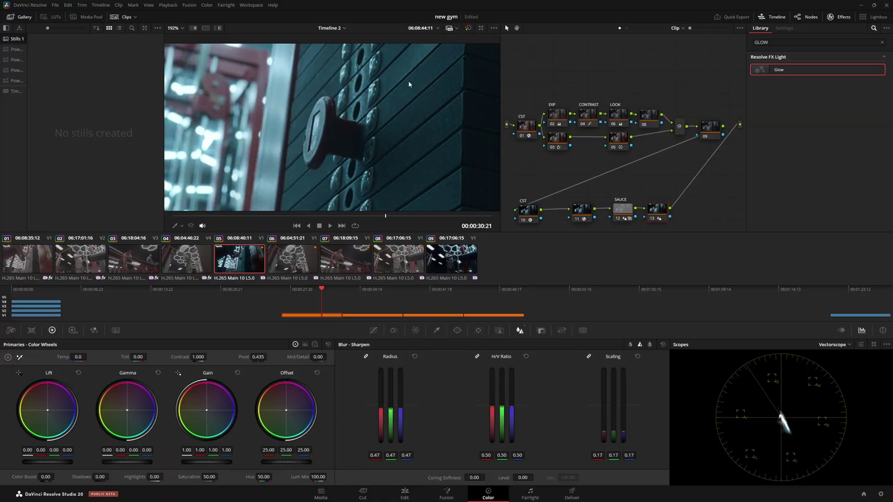
{"action": "scroll", "coordinate": [361, 148], "scroll_direction": "down", "scroll_amount": 8}
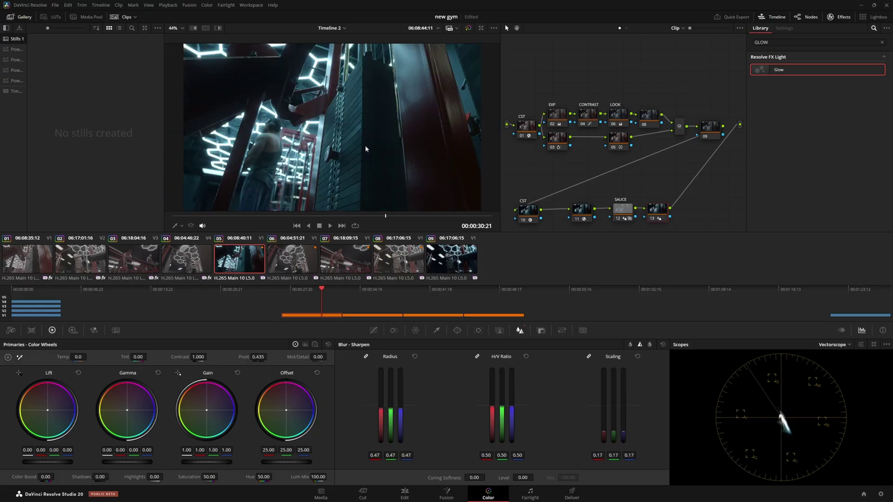
Clean up the node graph and switch the scope to Waveform
{"action": "right_click", "coordinate": [669, 188]}
{"action": "left_click", "coordinate": [706, 261]}
{"action": "left_click", "coordinate": [833, 345]}
{"action": "left_click", "coordinate": [839, 363]}
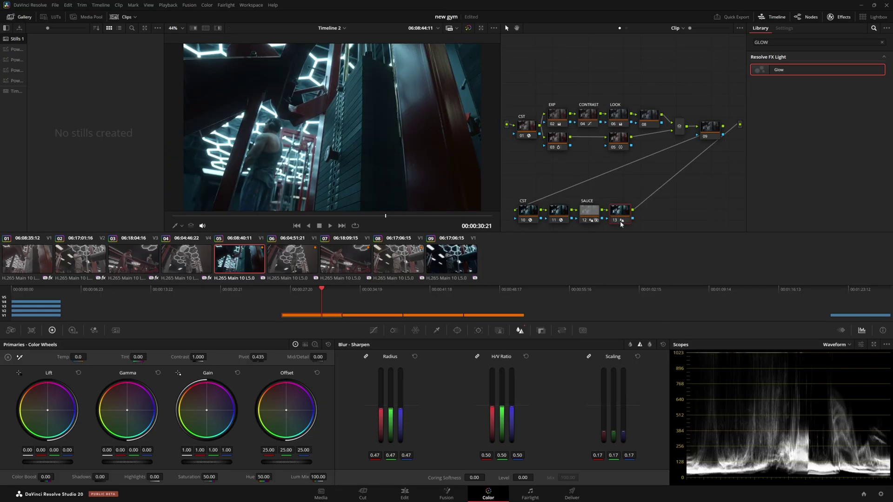
Raise the Low Soft setting of the Soft Clip controls on the CONTRAST node's custom curves
{"action": "left_click", "coordinate": [557, 118]}
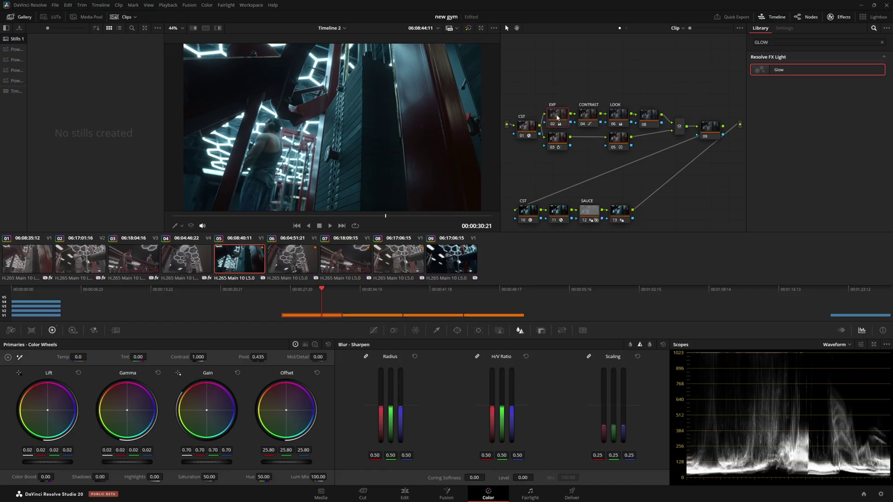
{"action": "left_click", "coordinate": [582, 123]}
{"action": "left_click", "coordinate": [374, 330]}
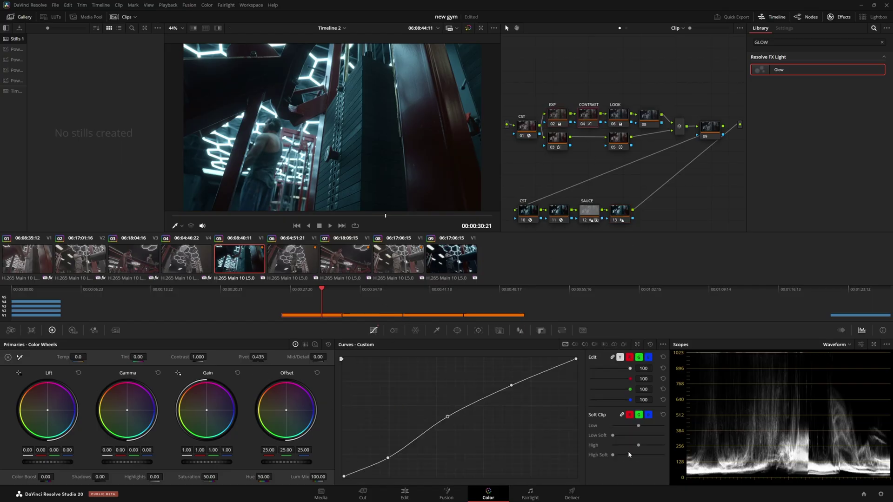
{"action": "left_click_drag", "start_coordinate": [613, 437], "coordinate": [633, 442]}
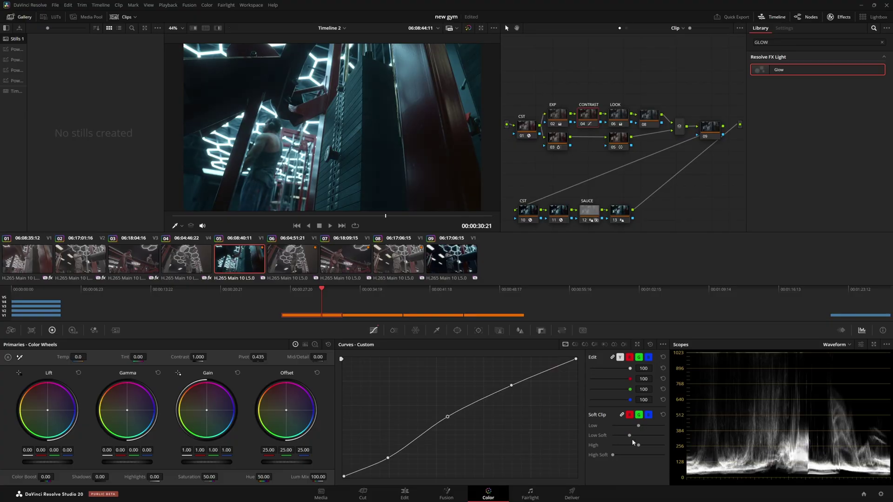
{"action": "left_click_drag", "start_coordinate": [676, 458], "coordinate": [586, 454]}
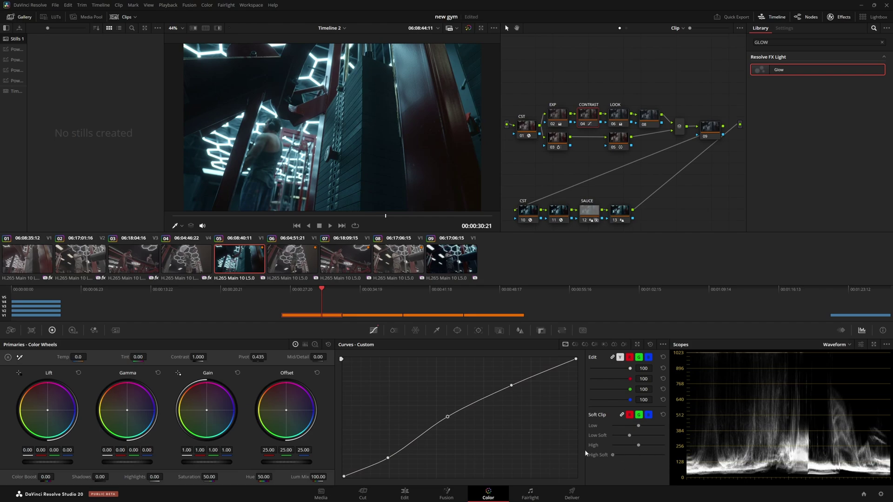
Copy clip 05's grade onto clip 08
{"action": "right_click", "coordinate": [709, 203]}
{"action": "mouse_move", "coordinate": [325, 216]}
{"action": "left_mouse_down"}
{"action": "mouse_move", "coordinate": [294, 218]}
{"action": "mouse_move", "coordinate": [340, 219]}
{"action": "left_mouse_up"}
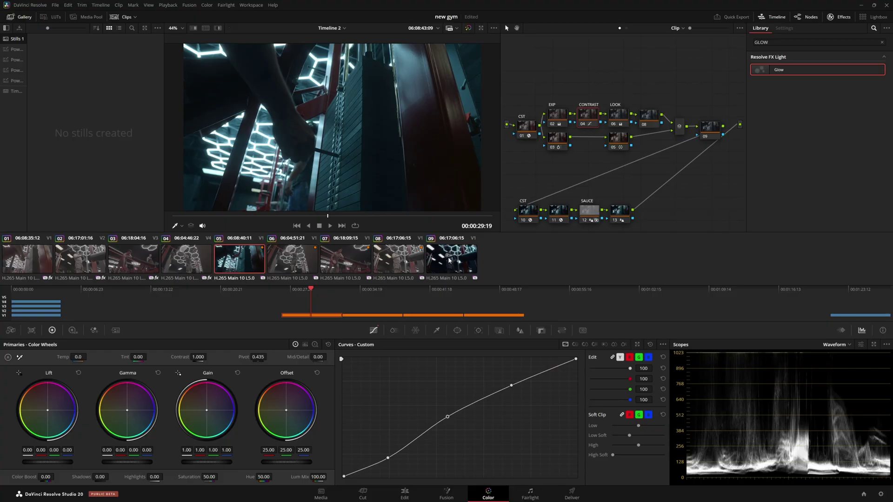
{"action": "left_click", "coordinate": [405, 266], "text": "shift"}
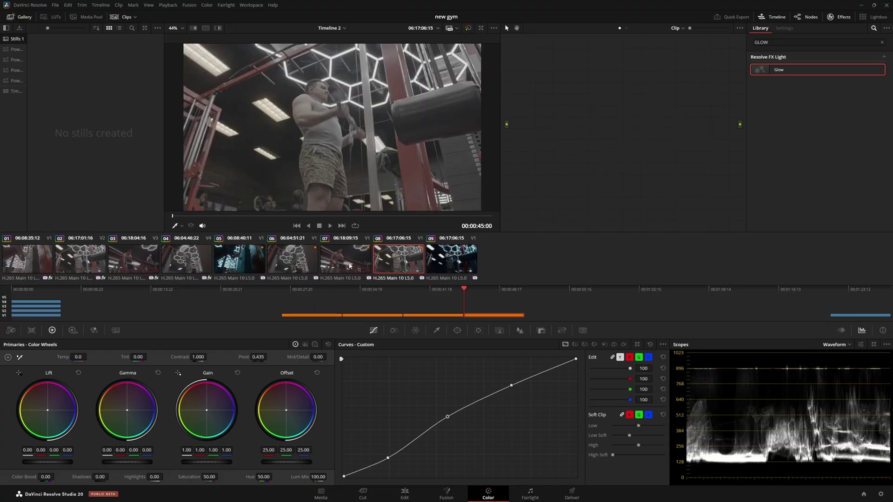
{"action": "left_click", "coordinate": [250, 264]}
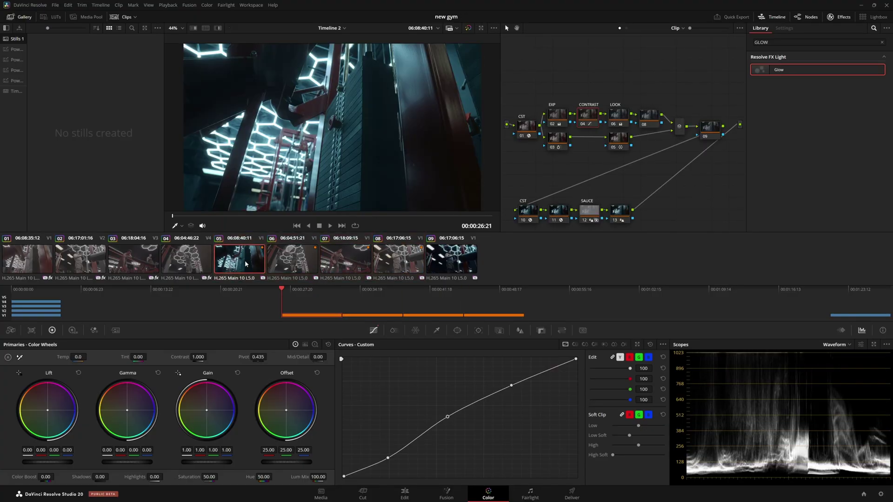
{"action": "left_click", "coordinate": [401, 266]}
{"action": "left_click", "coordinate": [404, 269]}
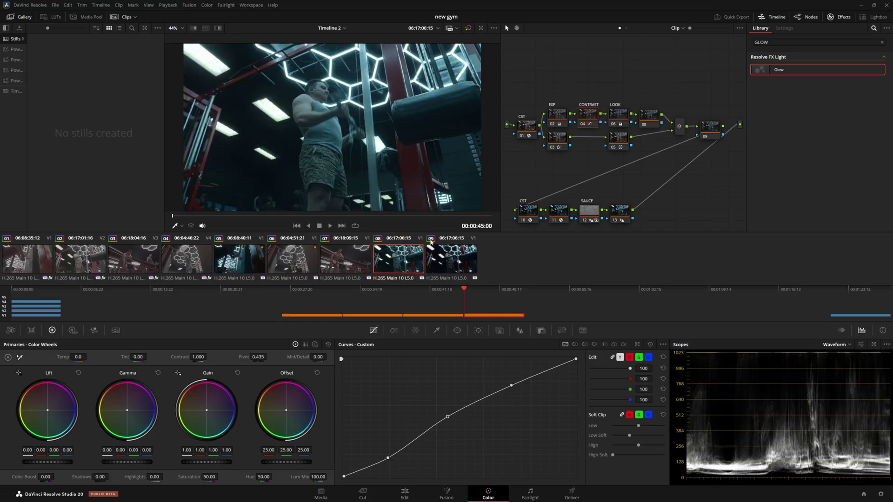
Copy clip 05's grade onto clips 06 and 07
{"action": "left_click", "coordinate": [244, 261]}
{"action": "left_click", "coordinate": [295, 261]}
{"action": "left_click", "coordinate": [239, 261]}
{"action": "left_click", "coordinate": [342, 260], "text": "shift"}
{"action": "middle_click", "coordinate": [242, 260]}
Review how the copied grade looks on clips 06, 07 and 08
{"action": "left_click", "coordinate": [302, 261]}
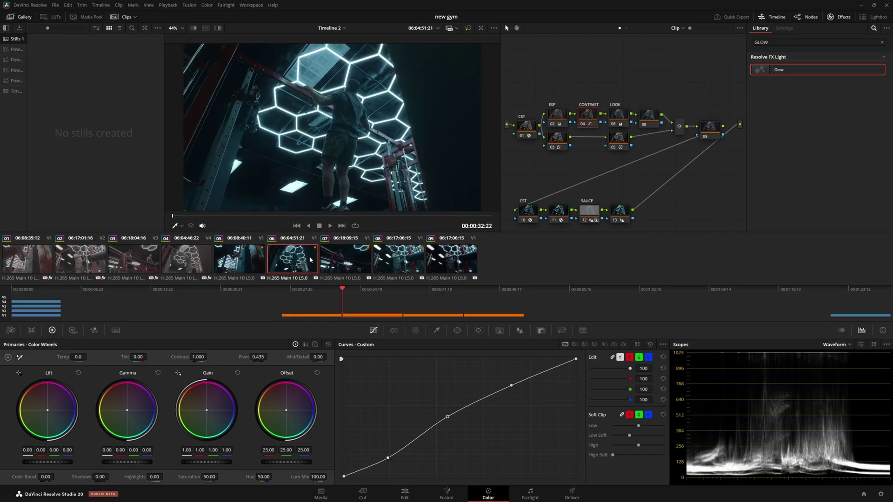
{"action": "left_click", "coordinate": [343, 259]}
{"action": "left_click", "coordinate": [295, 257]}
{"action": "left_click", "coordinate": [350, 262]}
{"action": "key", "text": "Up"}
{"action": "left_click", "coordinate": [333, 261]}
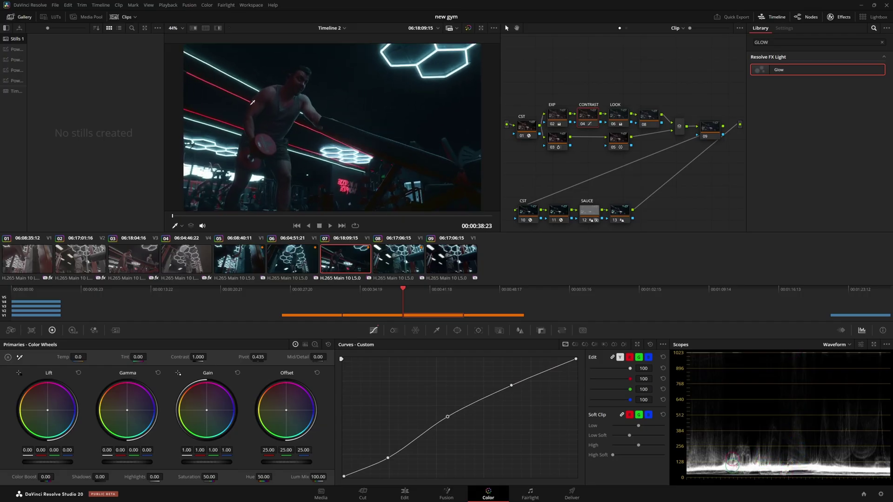
{"action": "key", "text": "Up"}
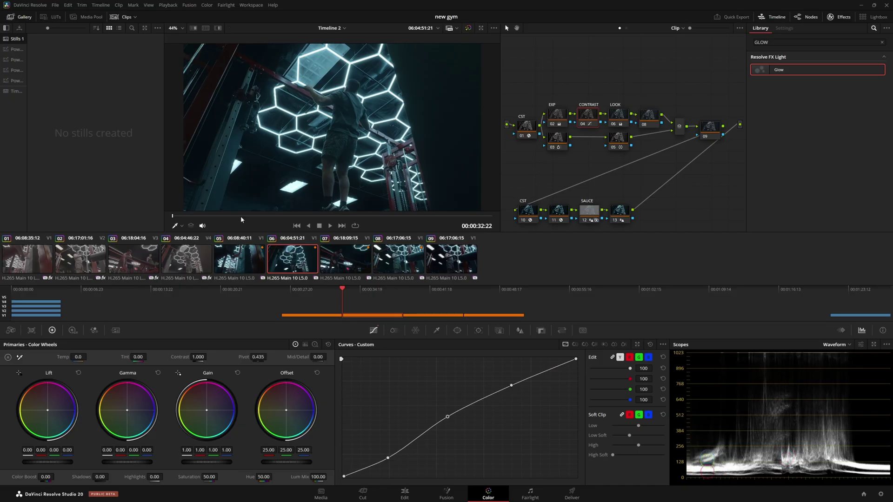
{"action": "key", "text": "Down"}
{"action": "key", "text": "Down"}
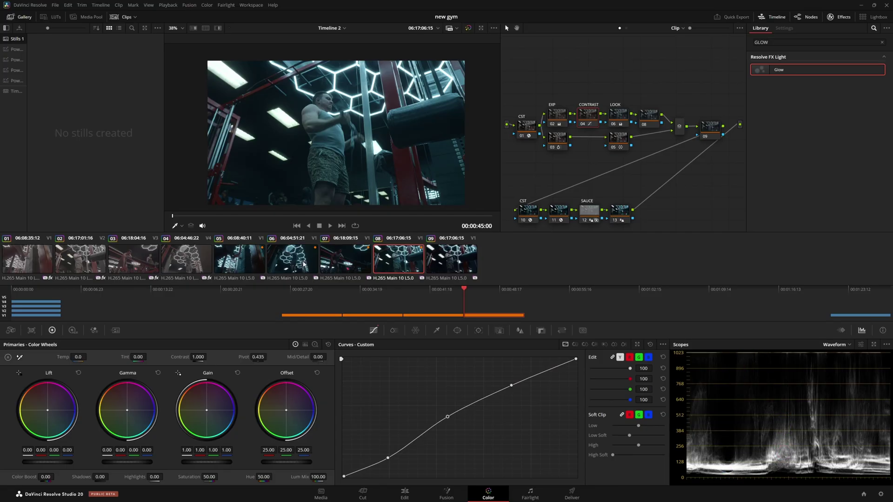
On clip 06, add a serial node after node 05 in the lower branch and place it beside that node
{"action": "left_click", "coordinate": [270, 272]}
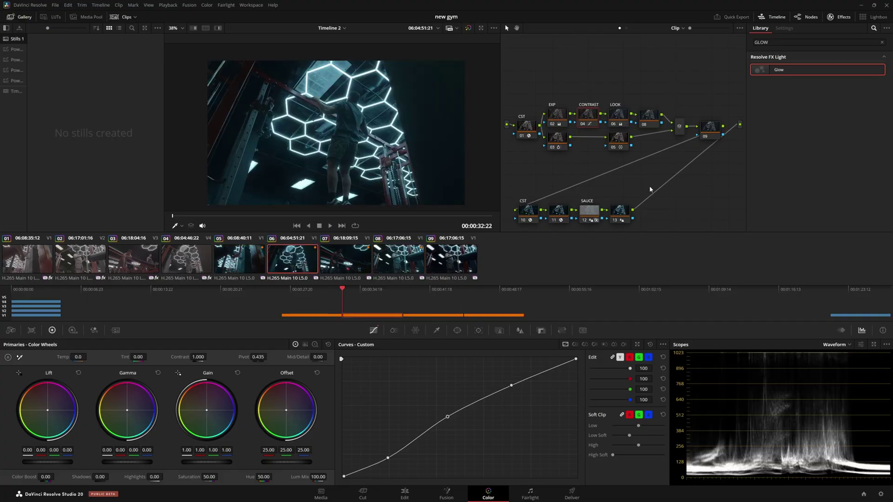
{"action": "left_click_drag", "start_coordinate": [651, 114], "coordinate": [652, 107]}
{"action": "left_click", "coordinate": [617, 144]}
{"action": "left_click_drag", "start_coordinate": [617, 144], "coordinate": [612, 148]}
{"action": "right_click", "coordinate": [576, 167]}
{"action": "left_click", "coordinate": [605, 259]}
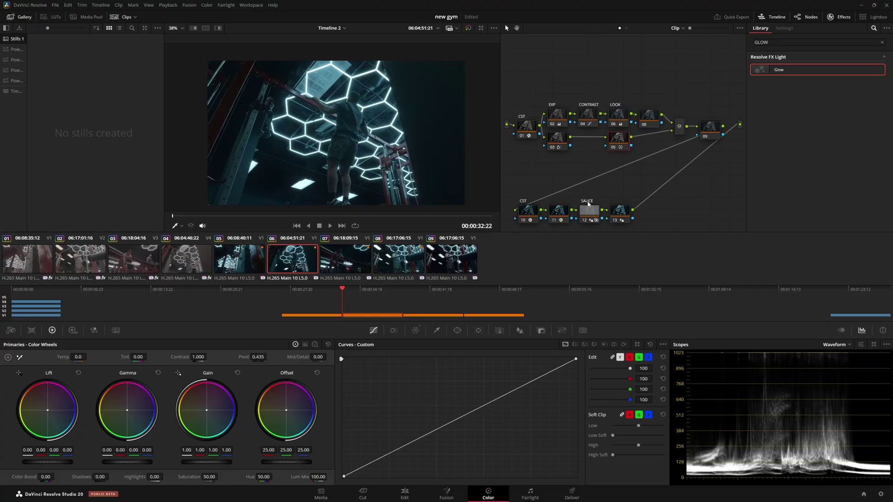
{"action": "key", "text": "alt+s"}
{"action": "left_click_drag", "start_coordinate": [633, 143], "coordinate": [638, 145]}
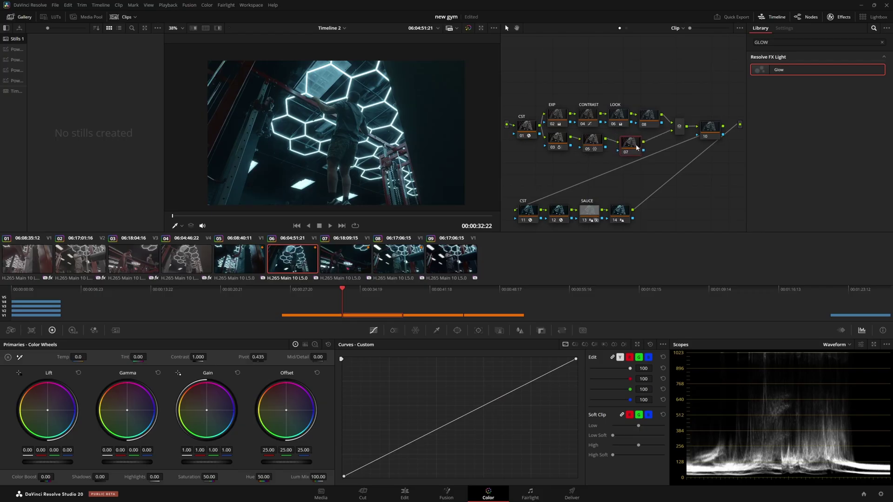
Add a circle window on node 07, shaped into a tall ellipse over the frame's left side with aspect 21.55 and softness 18.00
{"action": "left_click", "coordinate": [457, 330]}
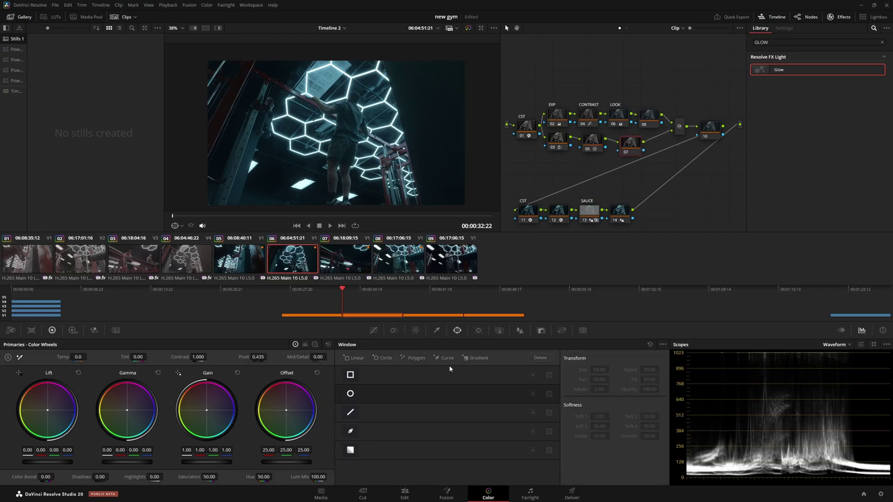
{"action": "left_click", "coordinate": [351, 394]}
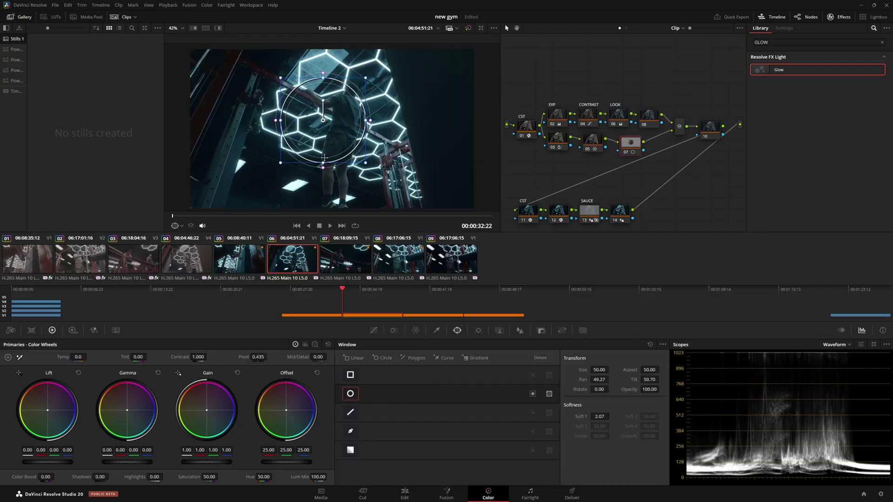
{"action": "scroll", "coordinate": [324, 159], "scroll_direction": "down", "scroll_amount": 2}
{"action": "left_click_drag", "start_coordinate": [362, 142], "coordinate": [358, 182]}
{"action": "left_click_drag", "start_coordinate": [251, 151], "coordinate": [252, 114]}
{"action": "scroll", "coordinate": [283, 194], "scroll_direction": "down", "scroll_amount": 1}
{"action": "scroll", "coordinate": [287, 190], "scroll_direction": "up", "scroll_amount": 2}
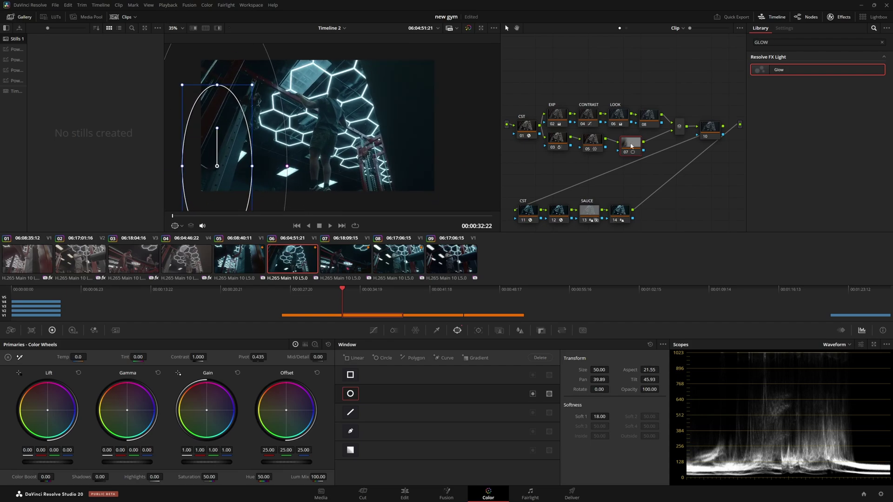
Set node 07's composite mode to Multiply and enlarge its window to size 58.43 and aspect 36.07
{"action": "right_click", "coordinate": [632, 145]}
{"action": "mouse_move", "coordinate": [670, 260]}
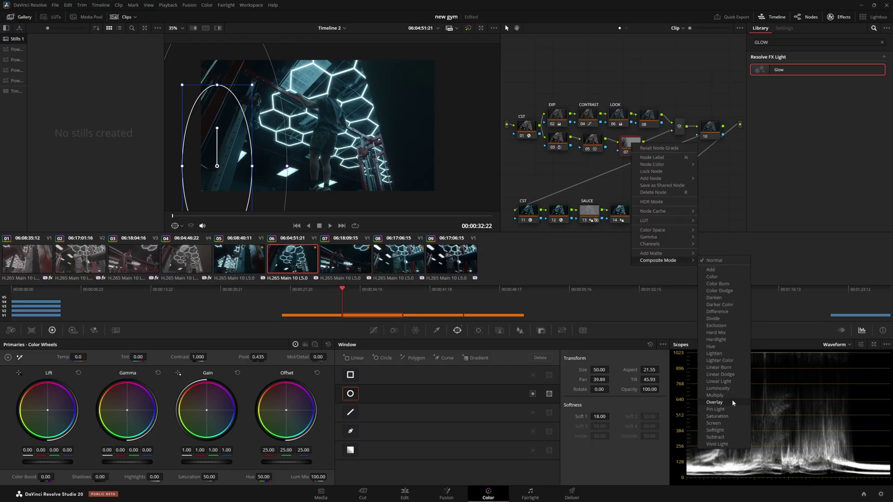
{"action": "left_click", "coordinate": [715, 395]}
{"action": "scroll", "coordinate": [188, 193], "scroll_direction": "down", "scroll_amount": 1}
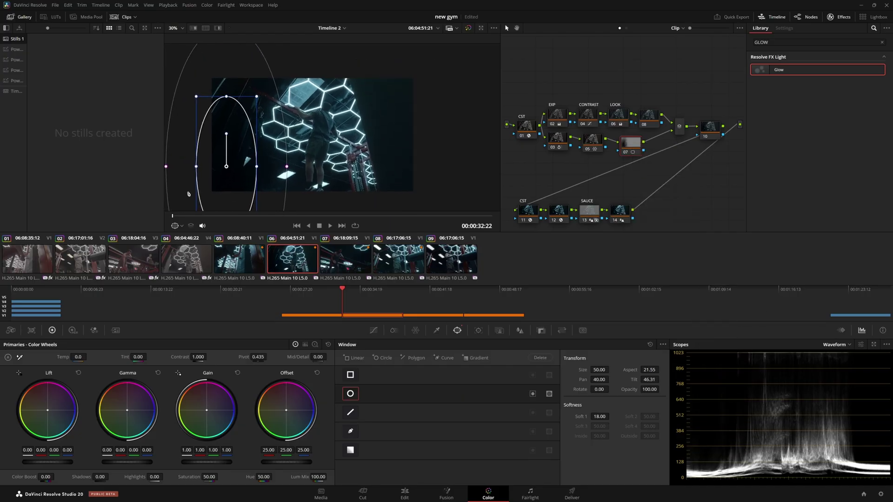
{"action": "scroll", "coordinate": [188, 193], "scroll_direction": "up", "scroll_amount": 2}
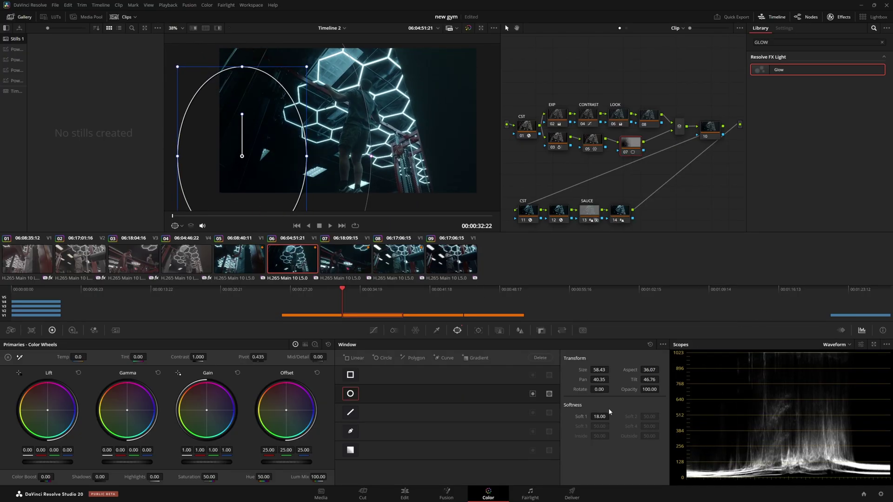
Lower node 07's key output gain to 0.330 and play back the clip to check the darkened side
{"action": "left_click", "coordinate": [541, 330]}
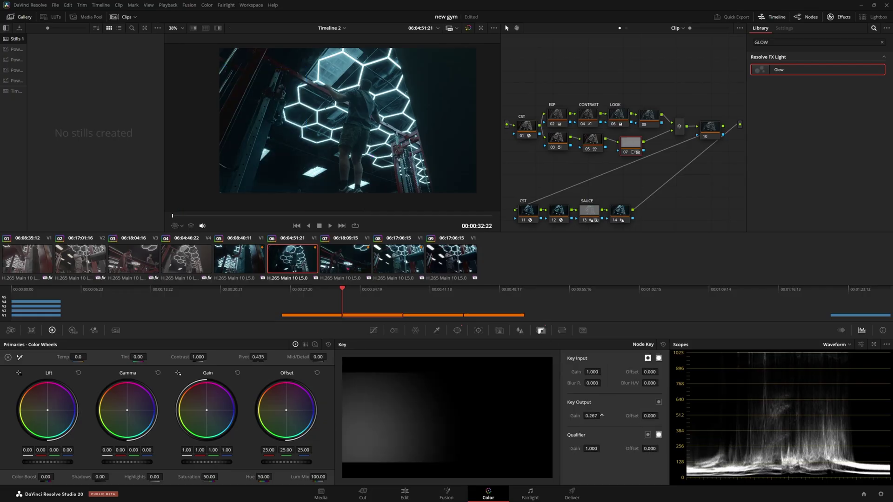
{"action": "left_click_drag", "start_coordinate": [602, 416], "coordinate": [602, 416]}
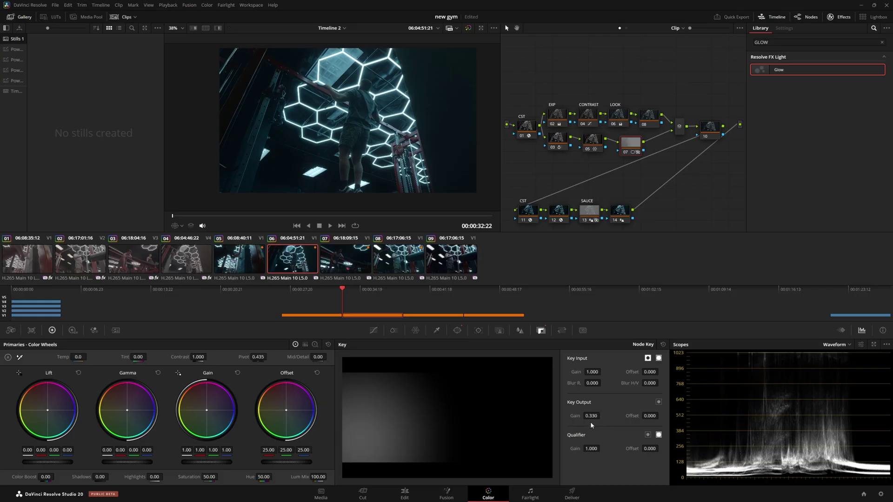
{"action": "left_click", "coordinate": [247, 217]}
{"action": "key", "text": "space"}
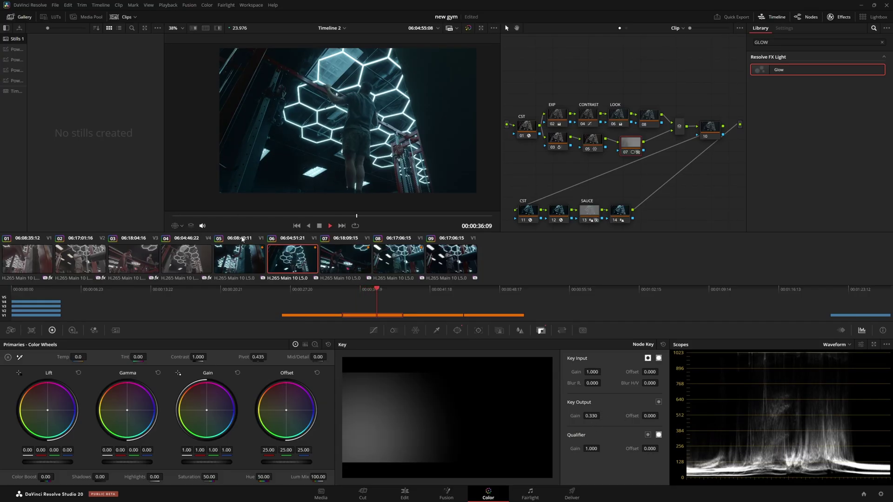
{"action": "key", "text": "space"}
Add a serial node after node 07 and paste node 07's grade into it
{"action": "left_click_drag", "start_coordinate": [631, 145], "coordinate": [624, 160]}
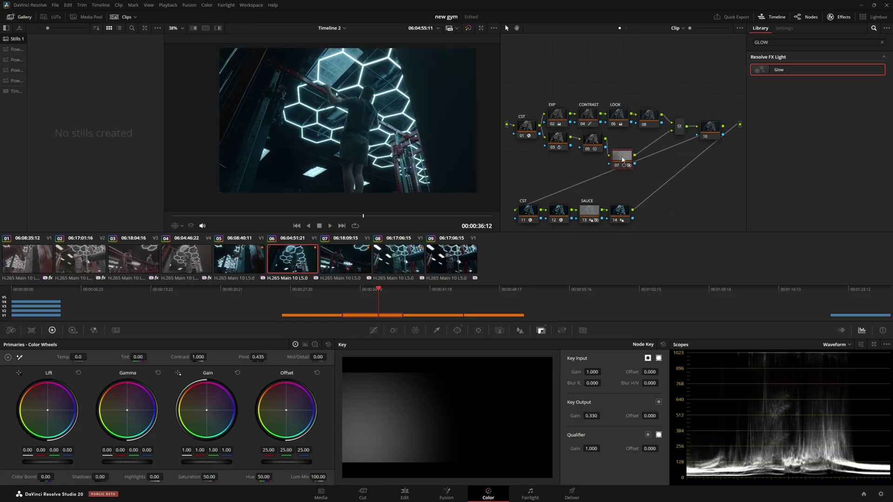
{"action": "key", "text": "alt+s"}
{"action": "left_click", "coordinate": [624, 161]}
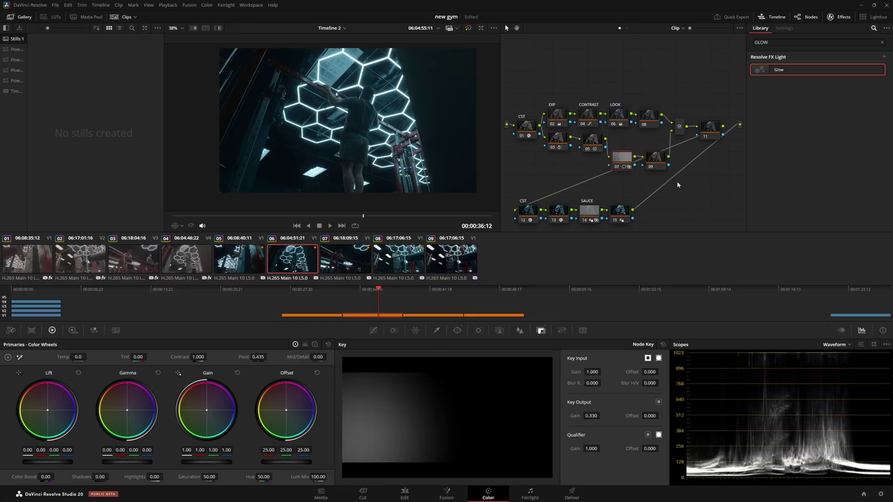
{"action": "left_click", "coordinate": [661, 162]}
{"action": "key", "text": "ctrl+v"}
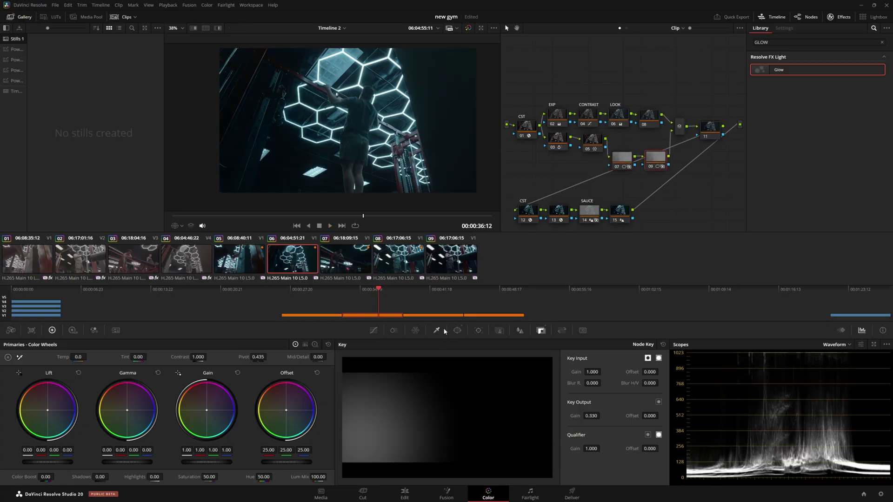
Centre node 09's window over the man and set the node's composite mode to Linear Dodge
{"action": "left_click", "coordinate": [457, 330]}
{"action": "left_click_drag", "start_coordinate": [241, 156], "coordinate": [361, 116]}
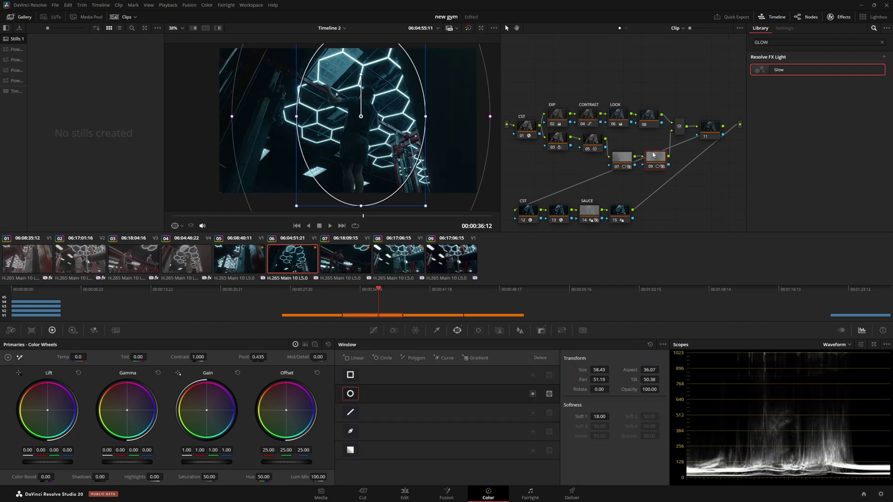
{"action": "right_click", "coordinate": [654, 154]}
{"action": "mouse_move", "coordinate": [699, 272]}
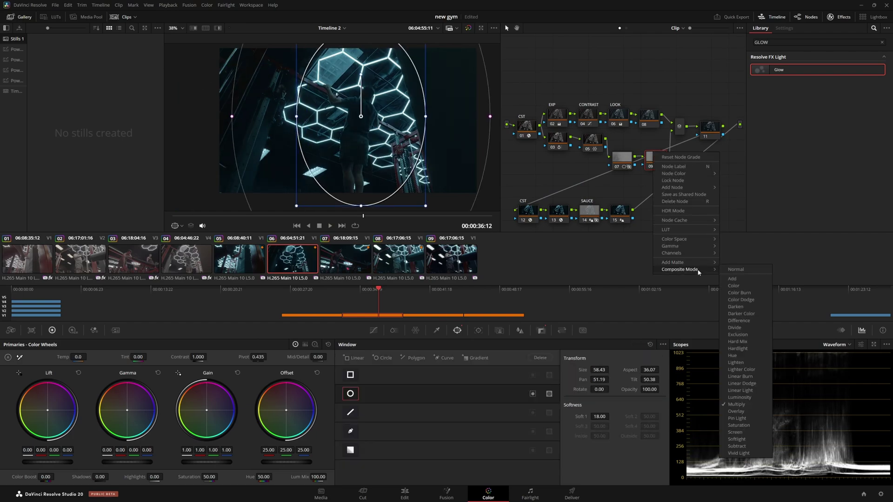
{"action": "left_click", "coordinate": [751, 384]}
{"action": "left_click_drag", "start_coordinate": [373, 165], "coordinate": [368, 171]}
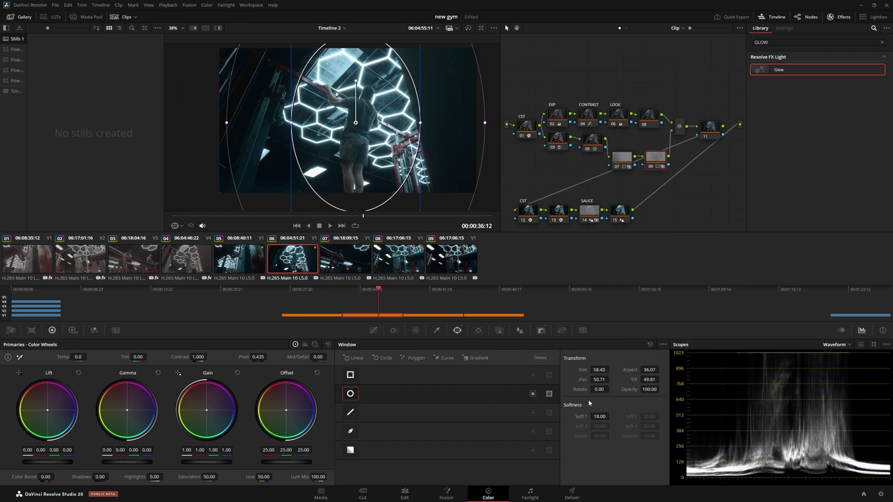
Lower node 09's key output gain to 0.232 and play back the clip from near its start
{"action": "left_click", "coordinate": [544, 331]}
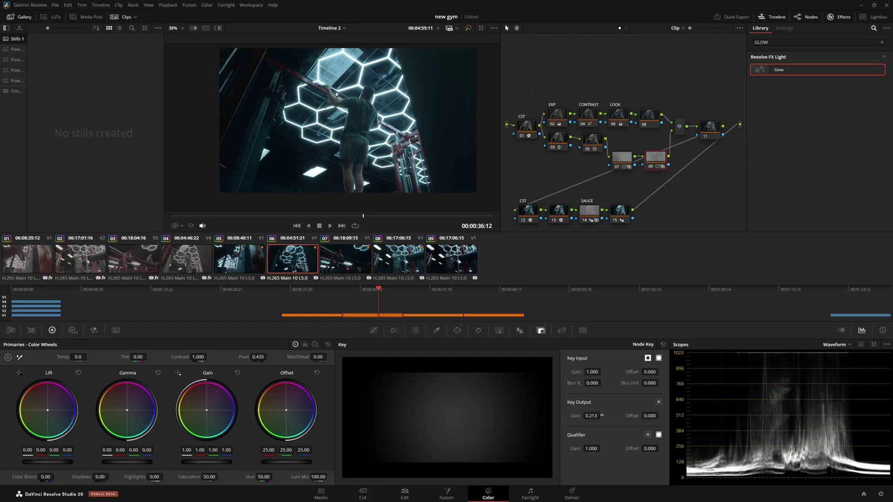
{"action": "left_click", "coordinate": [175, 216]}
{"action": "key", "text": "space"}
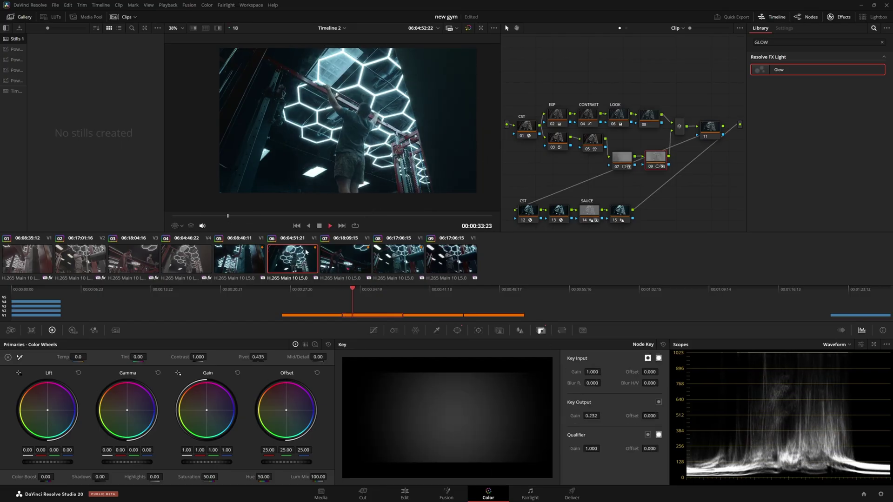
{"action": "key", "text": "space"}
Toggle nodes 07 and 09 off and on to compare the image with and without the windowed light shaping
{"action": "left_click", "coordinate": [624, 161], "text": "ctrl"}
{"action": "key", "text": "ctrl+d"}
{"action": "key", "text": "ctrl+d"}
{"action": "key", "text": "ctrl+d"}
{"action": "key", "text": "ctrl+d"}
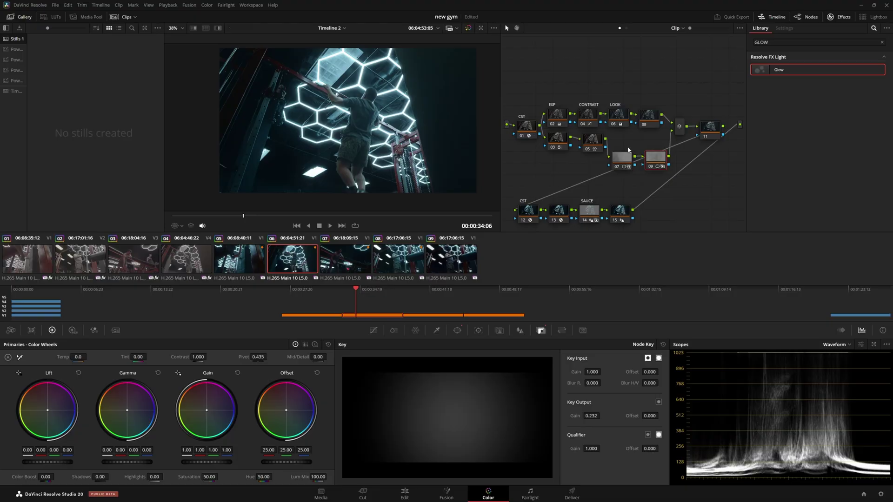
Move nodes 07 and 09 below the lower branch and reposition CST node 01 in the node graph
{"action": "left_click_drag", "start_coordinate": [649, 160], "coordinate": [660, 176]}
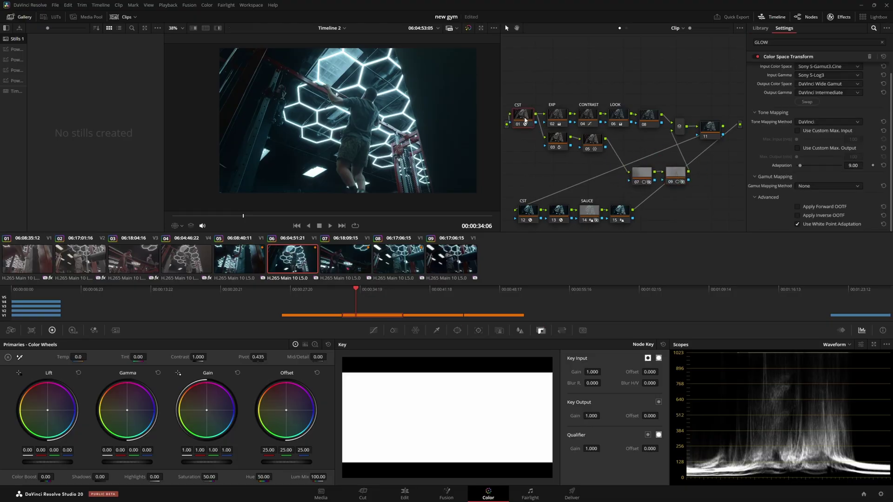
{"action": "left_click_drag", "start_coordinate": [524, 125], "coordinate": [527, 131]}
{"action": "left_click", "coordinate": [592, 149]}
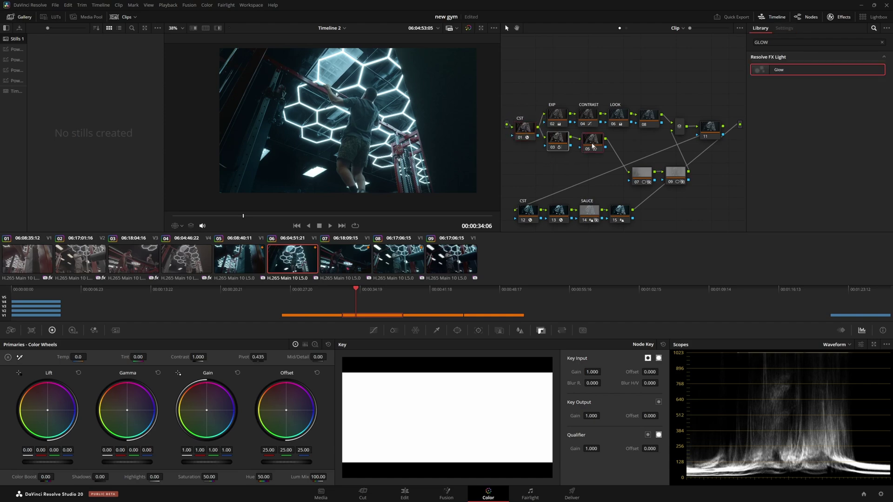
Arrange the node graph in two rows, EXP through node 08 above and nodes 03, 05, 07 and 09 below, feeding the layer mixer
{"action": "left_click_drag", "start_coordinate": [592, 148], "coordinate": [584, 161]}
{"action": "left_click_drag", "start_coordinate": [649, 162], "coordinate": [674, 179]}
{"action": "left_click_drag", "start_coordinate": [673, 180], "coordinate": [656, 160]}
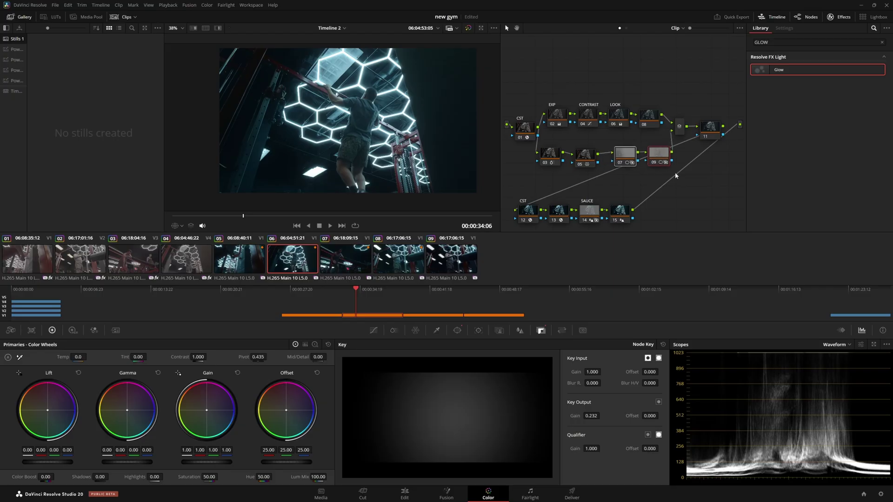
{"action": "left_click", "coordinate": [654, 117]}
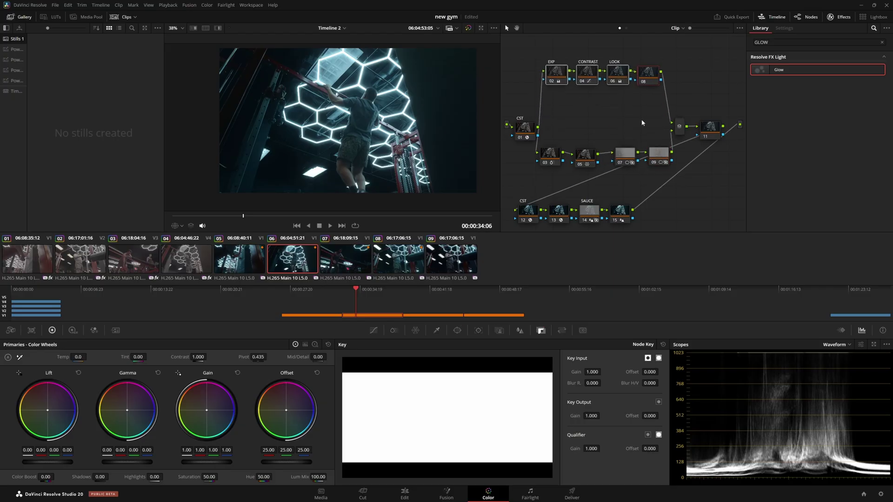
{"action": "left_click", "coordinate": [679, 126]}
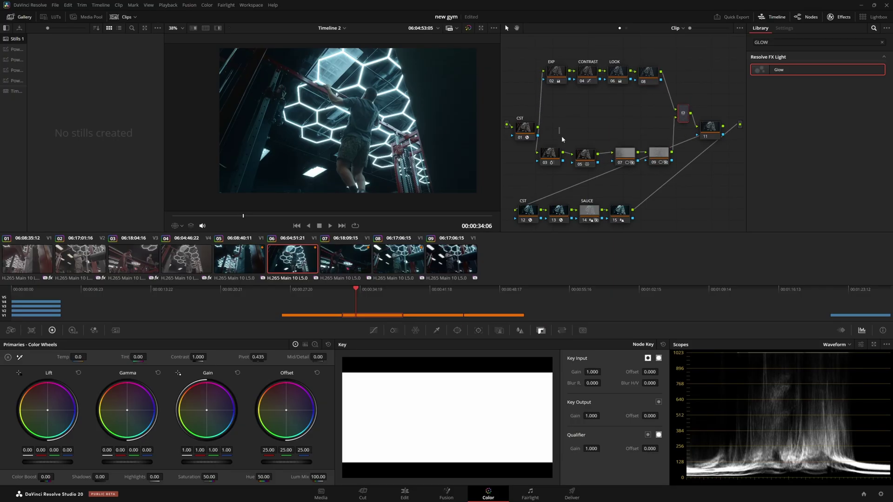
{"action": "left_click", "coordinate": [658, 154]}
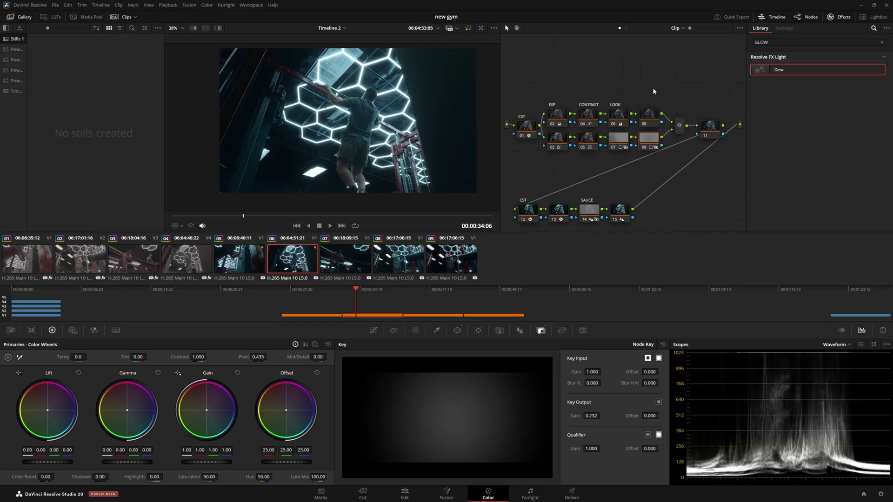
Go to clip 07, add a serial node at the end of the lower branch and give it a brightening composite mode
{"action": "left_click", "coordinate": [341, 225]}
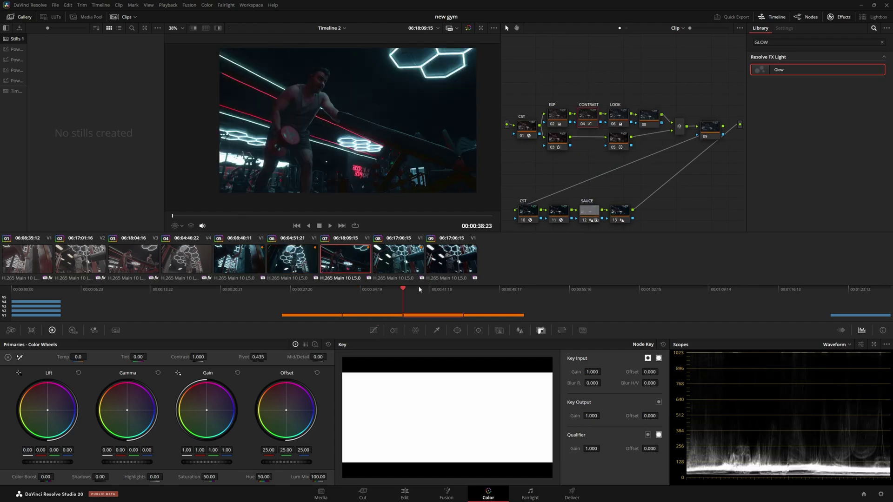
{"action": "left_click_drag", "start_coordinate": [622, 139], "coordinate": [643, 155]}
{"action": "key", "text": "alt+s"}
{"action": "right_click", "coordinate": [635, 160]}
{"action": "mouse_move", "coordinate": [674, 274]}
{"action": "left_click", "coordinate": [724, 389]}
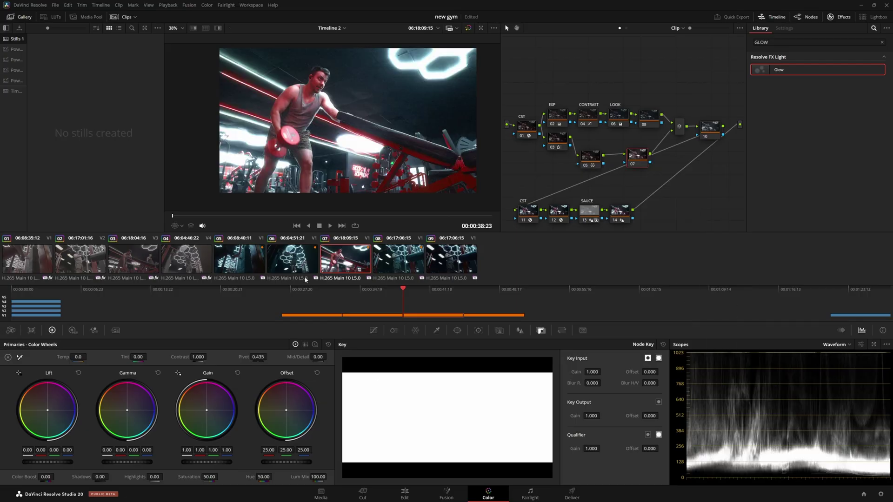
Add a circular window over the man's torso on node 07, with softness 18.00 and rotation about 28.65
{"action": "left_click", "coordinate": [460, 330]}
{"action": "left_click", "coordinate": [350, 393]}
{"action": "left_click_drag", "start_coordinate": [348, 122], "coordinate": [293, 122]}
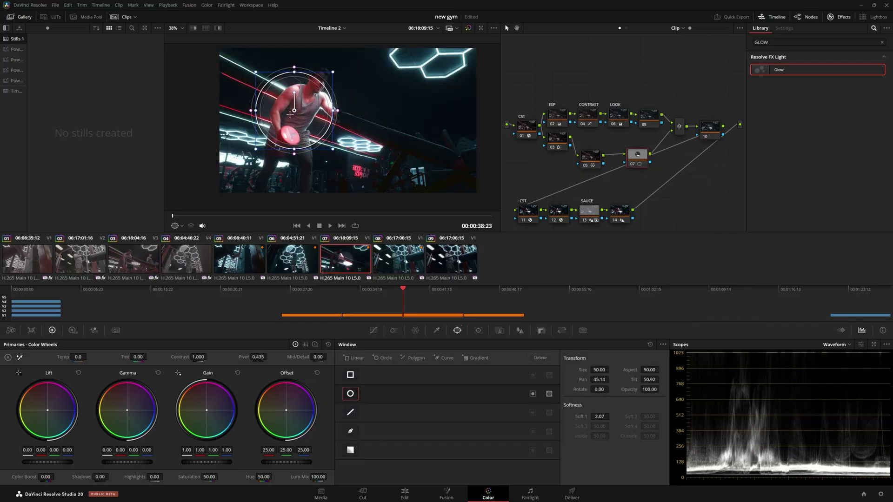
{"action": "left_click_drag", "start_coordinate": [295, 155], "coordinate": [295, 188]}
{"action": "left_click_drag", "start_coordinate": [295, 93], "coordinate": [314, 83]}
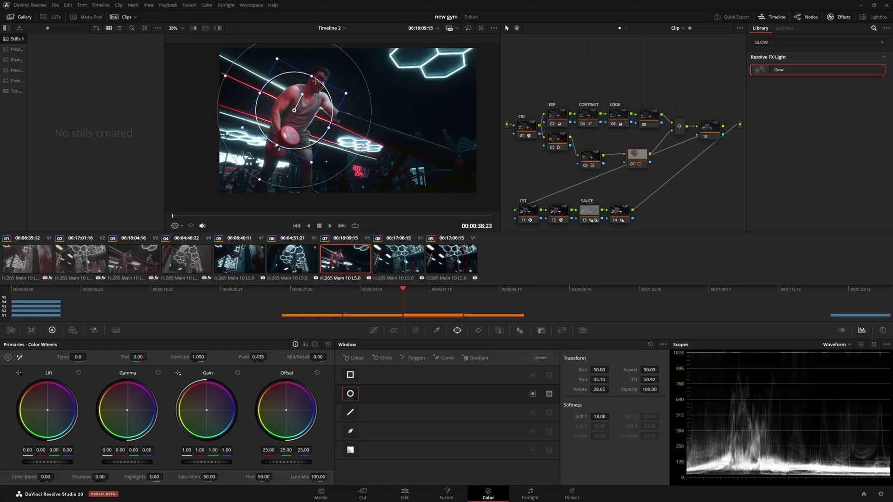
Stretch and tilt node 07's circular window into a large soft ellipse covering the man from head to legs
{"action": "left_click_drag", "start_coordinate": [317, 80], "coordinate": [314, 101]}
{"action": "left_click_drag", "start_coordinate": [272, 189], "coordinate": [266, 203]}
{"action": "scroll", "coordinate": [301, 166], "scroll_direction": "down", "scroll_amount": 1}
{"action": "left_click_drag", "start_coordinate": [272, 107], "coordinate": [268, 103]}
Lower node 07's key output gain to 0.574 and play back the clip
{"action": "left_click", "coordinate": [541, 331]}
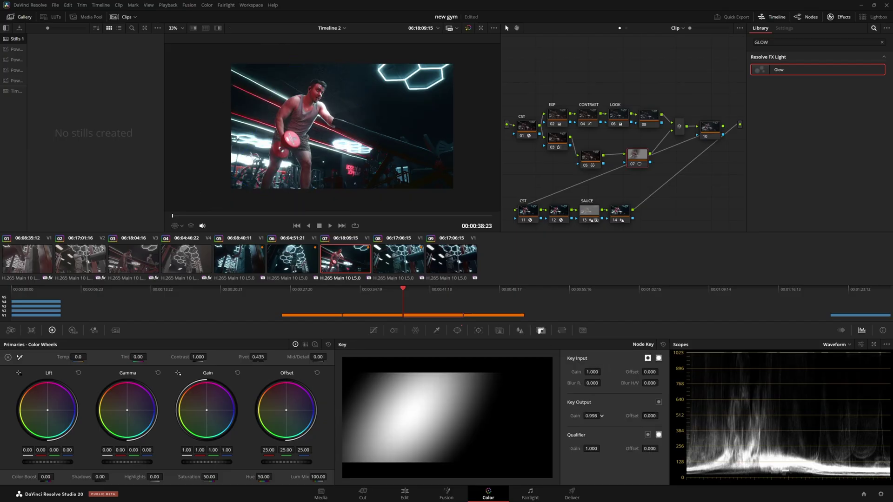
{"action": "left_click_drag", "start_coordinate": [592, 416], "coordinate": [572, 416]}
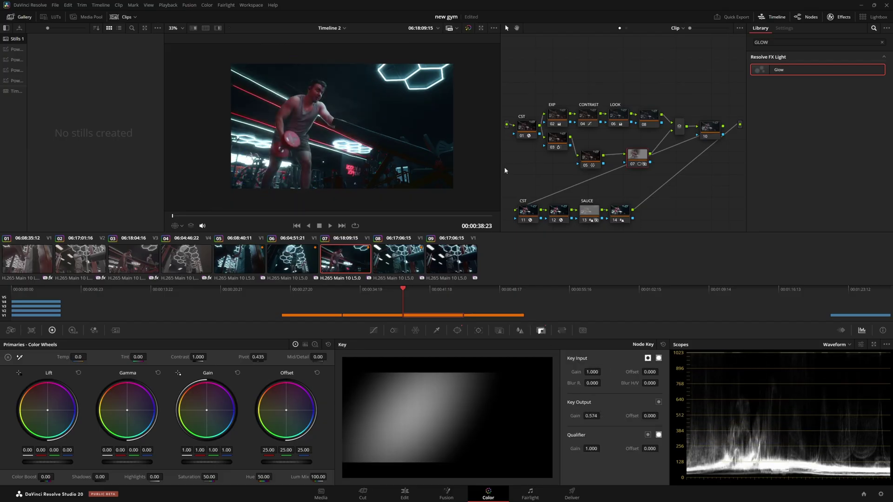
{"action": "key", "text": "space"}
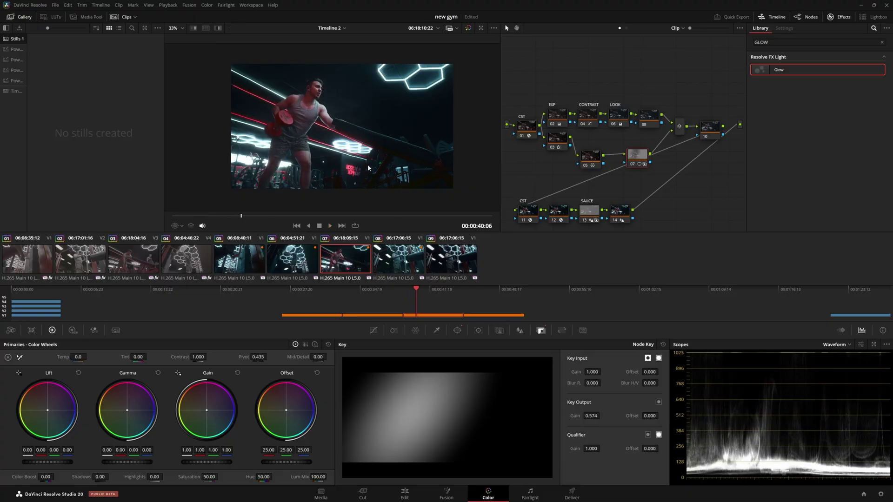
In the Color Warper's Hue - Saturation grid for node 07, pull the outer red point inward to a saturation of 0.63
{"action": "left_click_drag", "start_coordinate": [637, 156], "coordinate": [632, 163]}
{"action": "left_click", "coordinate": [416, 330]}
{"action": "left_click", "coordinate": [614, 344]}
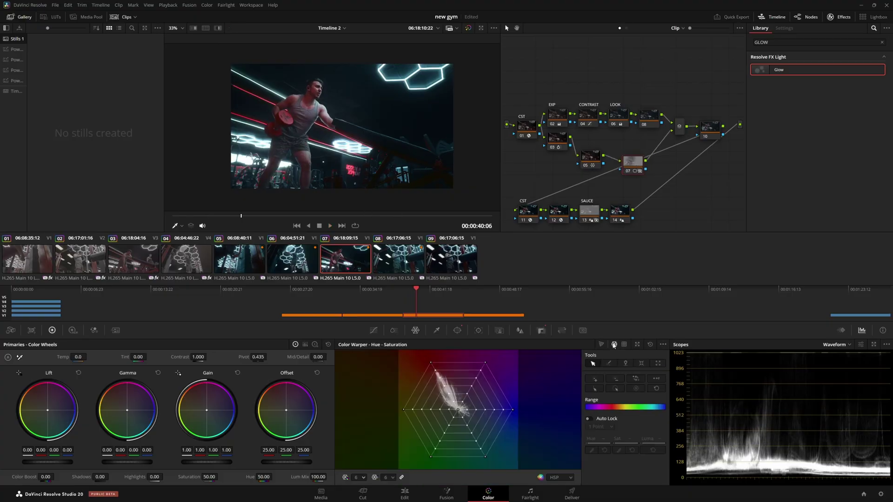
{"action": "left_click_drag", "start_coordinate": [430, 363], "coordinate": [447, 391]}
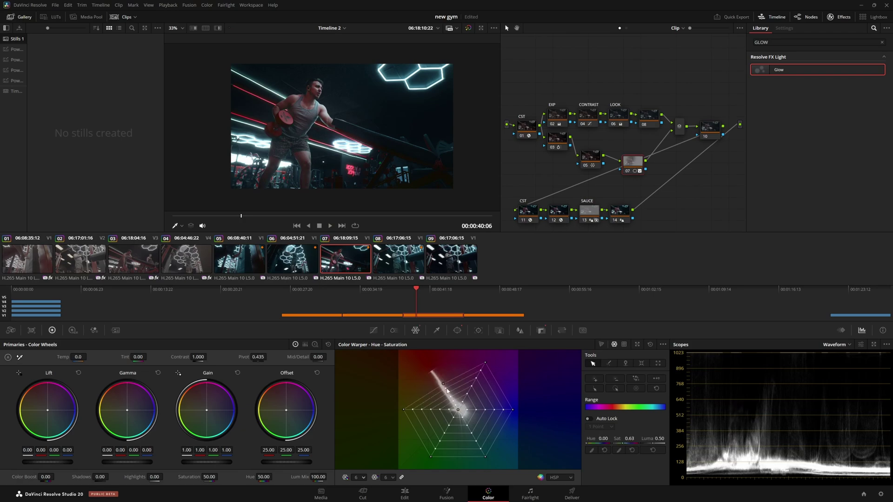
Play back the clip, lower node 07's tint to -3.00 and fine-tune the warper's inner red point against the Vectorscope
{"action": "key", "text": "space"}
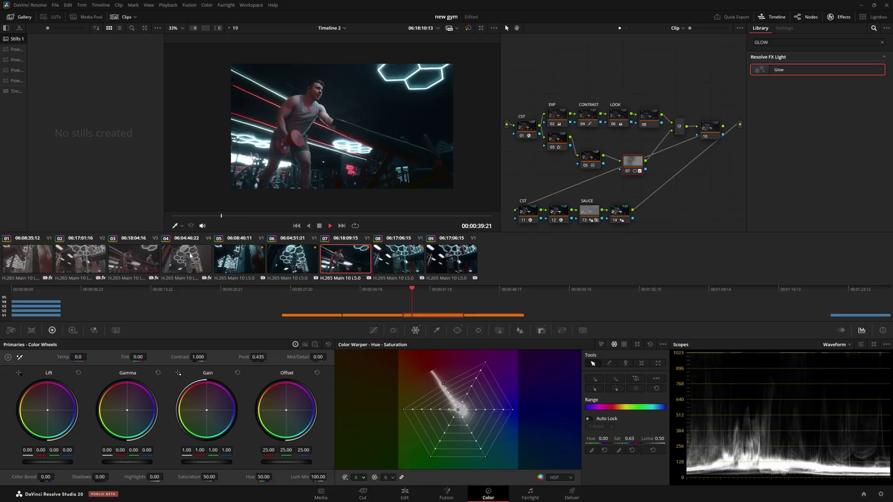
{"action": "key", "text": "space"}
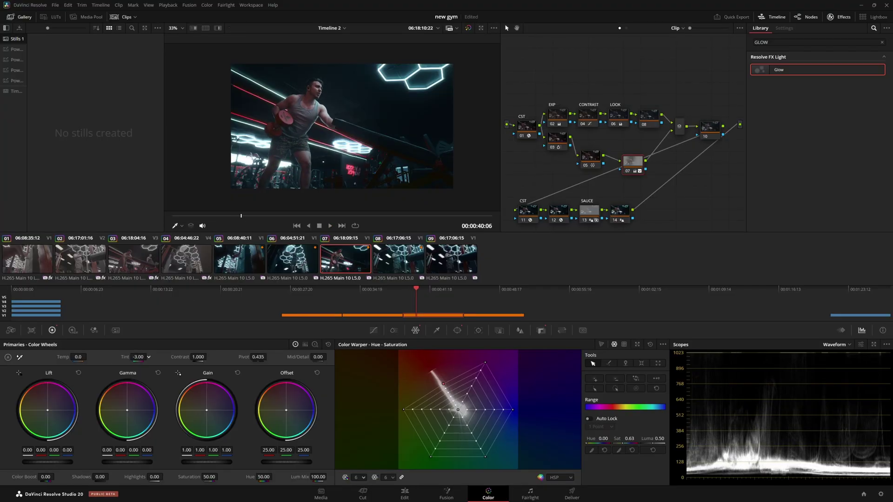
{"action": "left_click", "coordinate": [838, 344]}
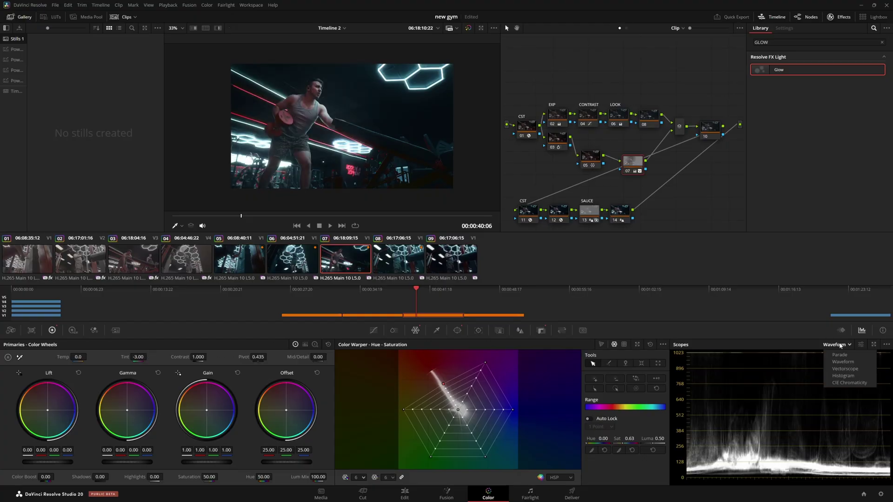
{"action": "left_click", "coordinate": [845, 369]}
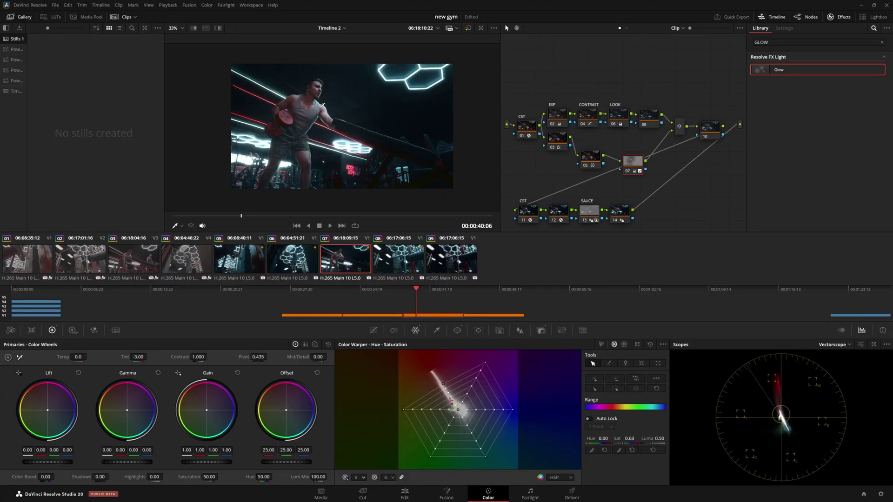
{"action": "left_click_drag", "start_coordinate": [451, 403], "coordinate": [449, 396]}
Go to clip 08 and fit the whole frame in the viewer
{"action": "key", "text": "Down"}
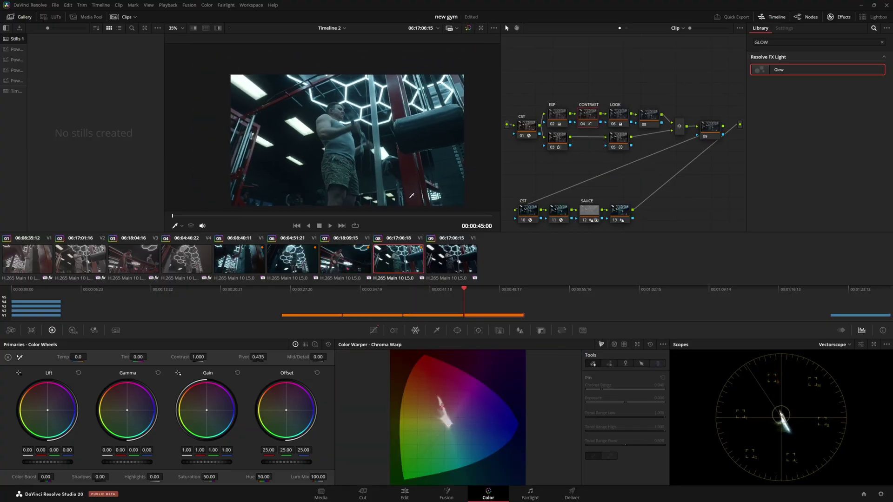
{"action": "scroll", "coordinate": [409, 198], "scroll_direction": "down", "scroll_amount": 1}
Move the EXP, CONTRAST and LOOK nodes up and insert a serial node after node 03 in the lower branch
{"action": "left_click_drag", "start_coordinate": [542, 83], "coordinate": [631, 128]}
{"action": "left_click_drag", "start_coordinate": [617, 120], "coordinate": [622, 87]}
{"action": "left_click", "coordinate": [578, 166]}
{"action": "left_click_drag", "start_coordinate": [560, 140], "coordinate": [545, 170]}
{"action": "key", "text": "alt+s"}
Sample the man's shoulder skin with the HSL qualifier on node 05 and check the selection in highlight view
{"action": "left_click", "coordinate": [437, 330]}
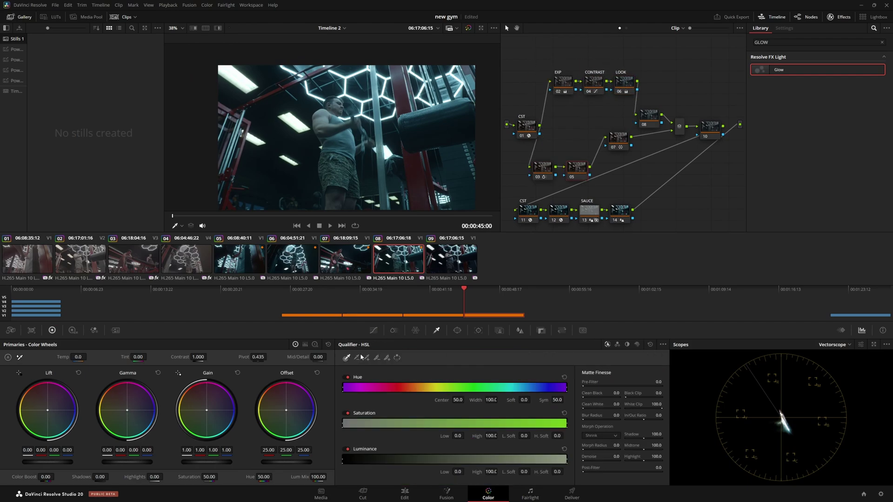
{"action": "left_click", "coordinate": [324, 120]}
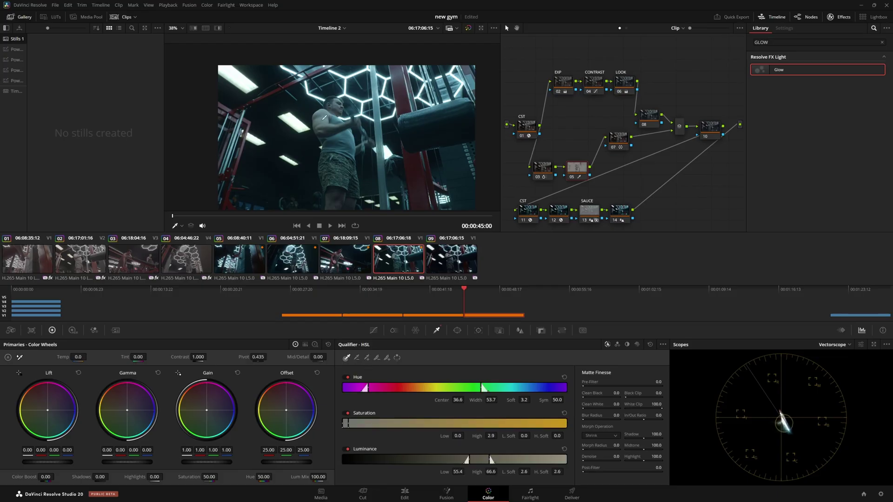
{"action": "left_click", "coordinate": [218, 28]}
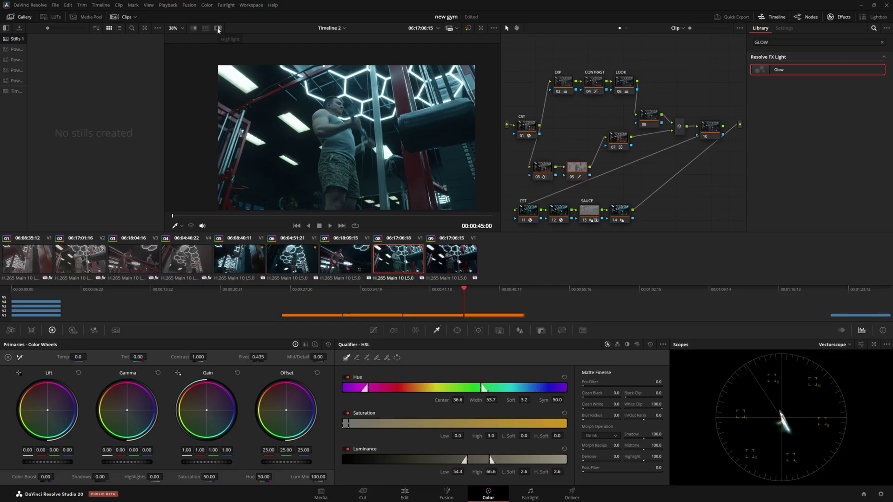
{"action": "left_click", "coordinate": [327, 124]}
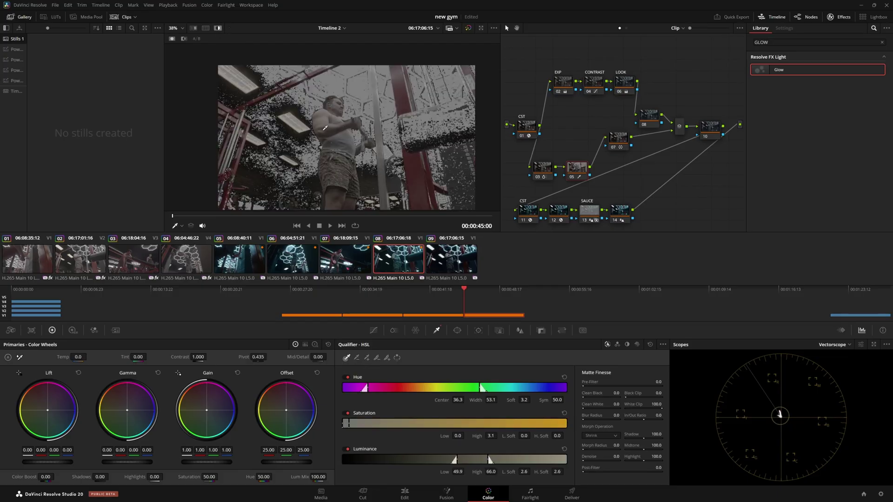
{"action": "left_click", "coordinate": [452, 29]}
{"action": "left_click", "coordinate": [324, 120]}
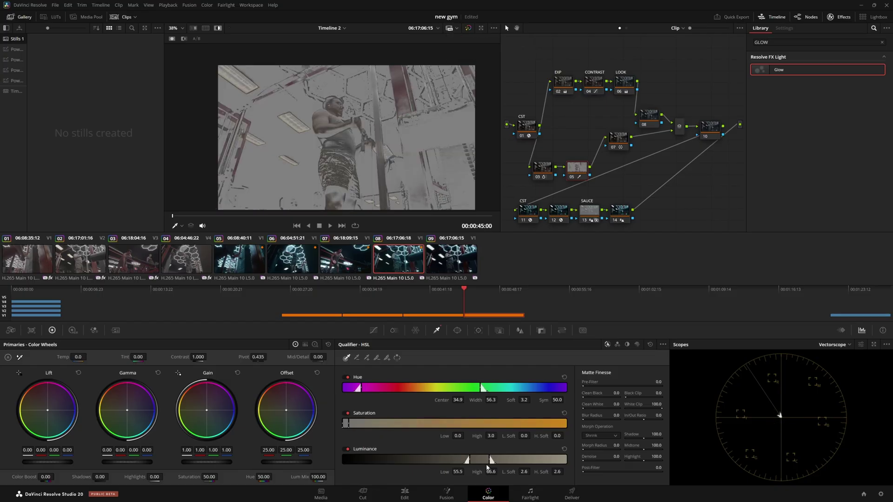
Refine node 05's skin key with a luminance range of 58.1 to 68.3 and a blur radius of 25.0
{"action": "mouse_move", "coordinate": [477, 461]}
{"action": "left_mouse_down"}
{"action": "mouse_move", "coordinate": [504, 461]}
{"action": "mouse_move", "coordinate": [494, 461]}
{"action": "left_mouse_up"}
{"action": "left_click_drag", "start_coordinate": [592, 419], "coordinate": [615, 415]}
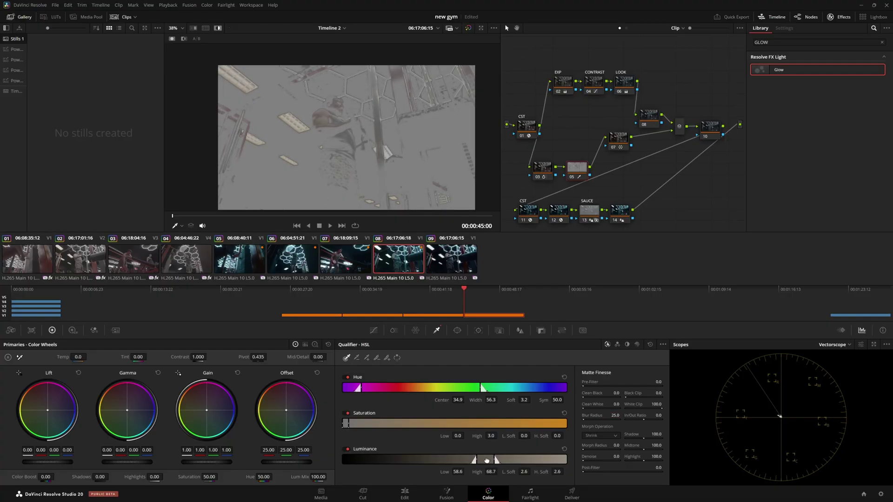
{"action": "left_click_drag", "start_coordinate": [486, 461], "coordinate": [485, 460]}
Try to add another sample near the ceiling light to the qualifier, undo it and turn off the highlight view
{"action": "left_click", "coordinate": [356, 357]}
{"action": "left_click", "coordinate": [289, 127]}
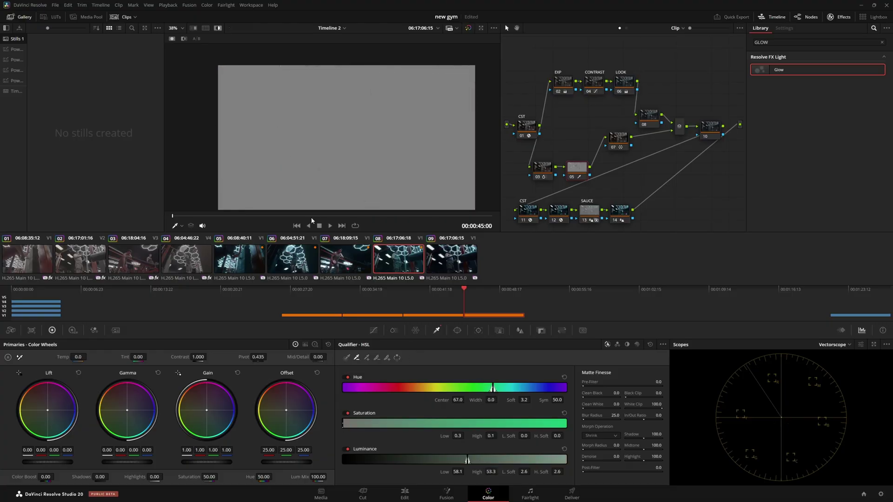
{"action": "key", "text": "ctrl+z"}
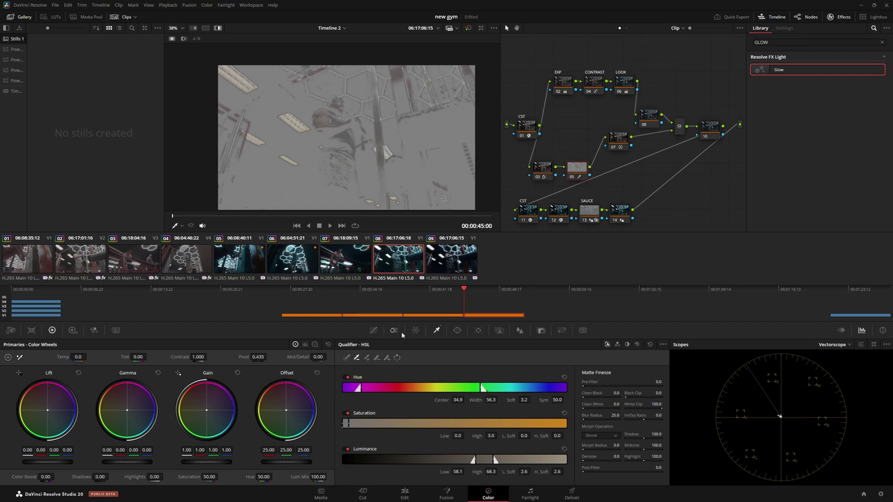
{"action": "key", "text": "shift+h"}
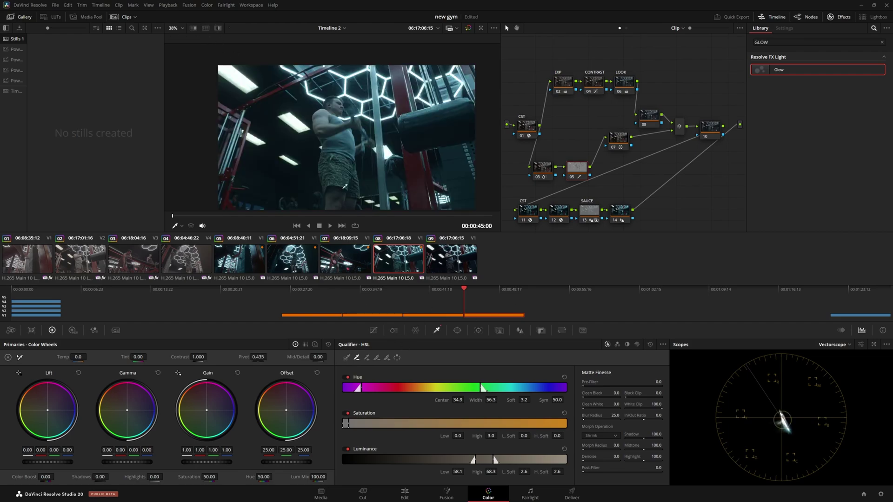
Try out temperature and tint changes on node 05's qualified skin
{"action": "left_click_drag", "start_coordinate": [72, 356], "coordinate": [148, 356]}
{"action": "double_click", "coordinate": [64, 357]}
{"action": "left_click_drag", "start_coordinate": [92, 356], "coordinate": [88, 356]}
Delete node 05 from the lower branch and clean up the node graph
{"action": "key", "text": "Delete"}
{"action": "right_click", "coordinate": [702, 213]}
{"action": "left_click", "coordinate": [723, 299]}
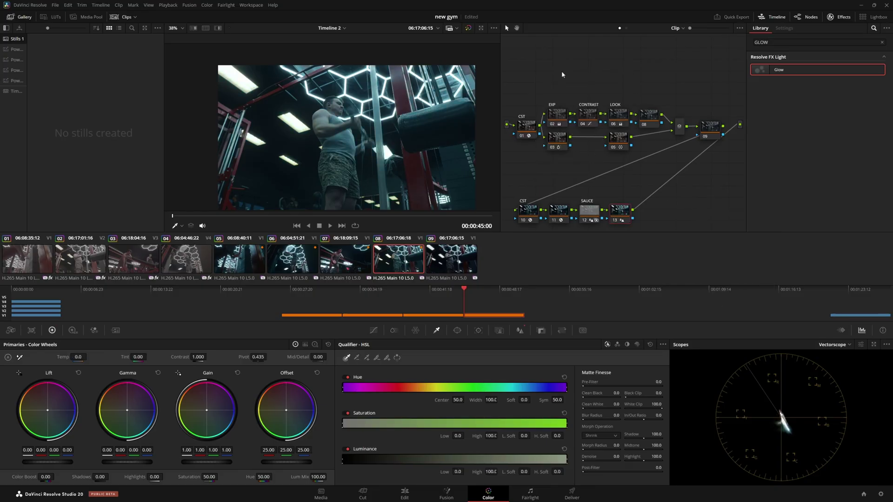
Spread out the upper branch and insert a serial node between the CONTRAST and LOOK nodes
{"action": "left_click_drag", "start_coordinate": [560, 79], "coordinate": [592, 116]}
{"action": "left_click_drag", "start_coordinate": [593, 116], "coordinate": [571, 81]}
{"action": "left_click_drag", "start_coordinate": [625, 112], "coordinate": [673, 75]}
{"action": "left_click", "coordinate": [567, 81]}
{"action": "key", "text": "alt+s"}
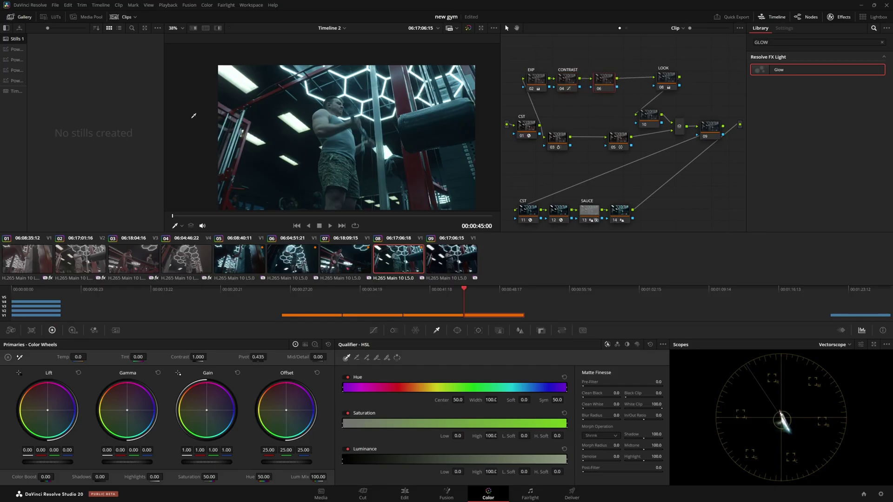
Qualify the man's shoulder skin on node 06 in highlight view, shifting the luminance range to 56.7 to 68.0
{"action": "left_click", "coordinate": [328, 117]}
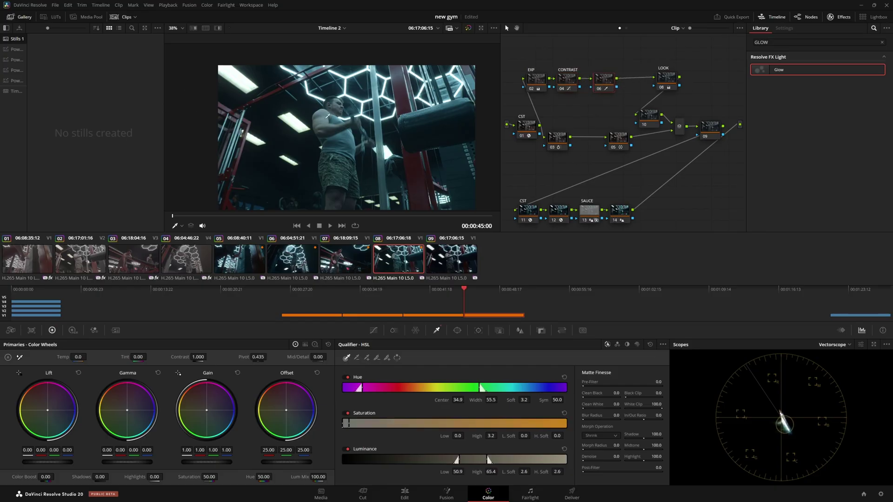
{"action": "left_click", "coordinate": [218, 28]}
{"action": "left_click", "coordinate": [325, 116]}
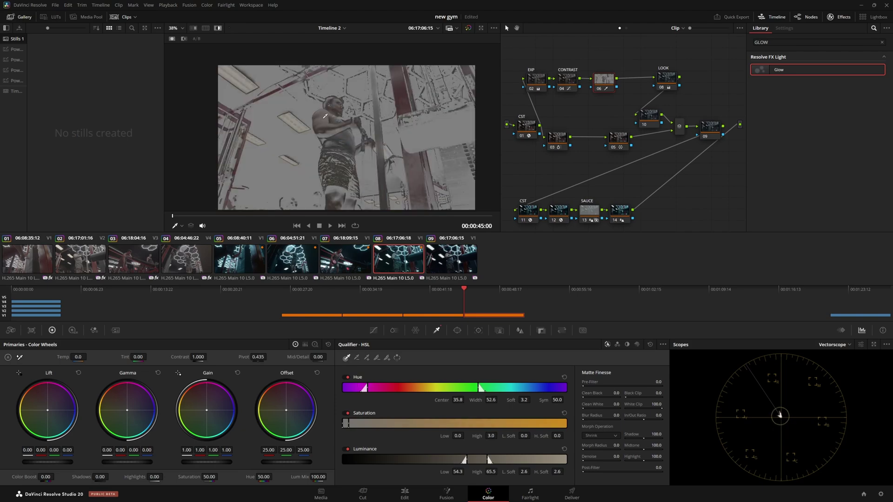
{"action": "left_click_drag", "start_coordinate": [479, 462], "coordinate": [485, 462]}
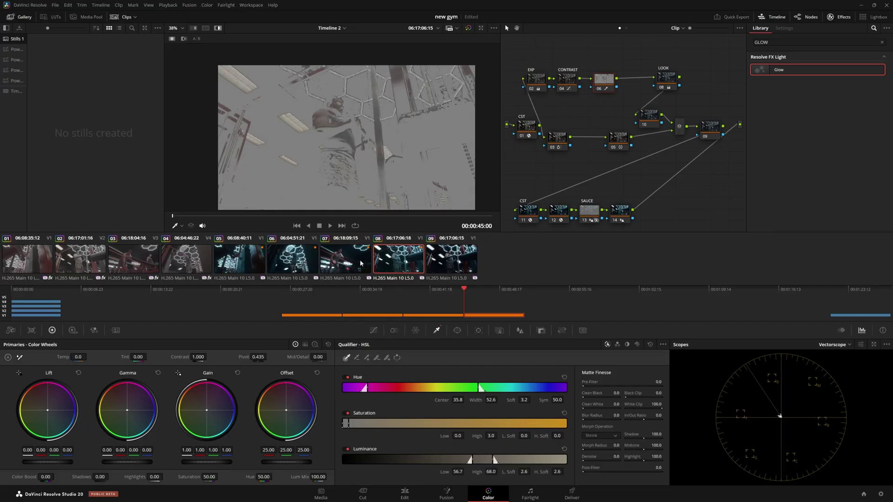
{"action": "left_click", "coordinate": [218, 28]}
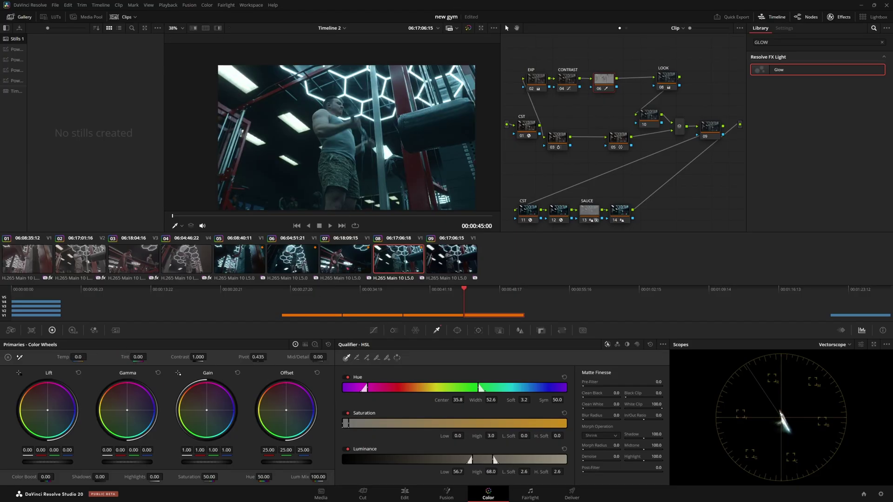
Set node 06's temperature to 390.0 and tint to 20.00, and inspect the man's skin up close
{"action": "mouse_move", "coordinate": [88, 357]}
{"action": "left_mouse_down"}
{"action": "mouse_move", "coordinate": [143, 365]}
{"action": "mouse_move", "coordinate": [140, 357]}
{"action": "mouse_move", "coordinate": [149, 358]}
{"action": "left_mouse_up"}
{"action": "left_click_drag", "start_coordinate": [149, 357], "coordinate": [149, 357]}
{"action": "left_click_drag", "start_coordinate": [72, 357], "coordinate": [71, 356]}
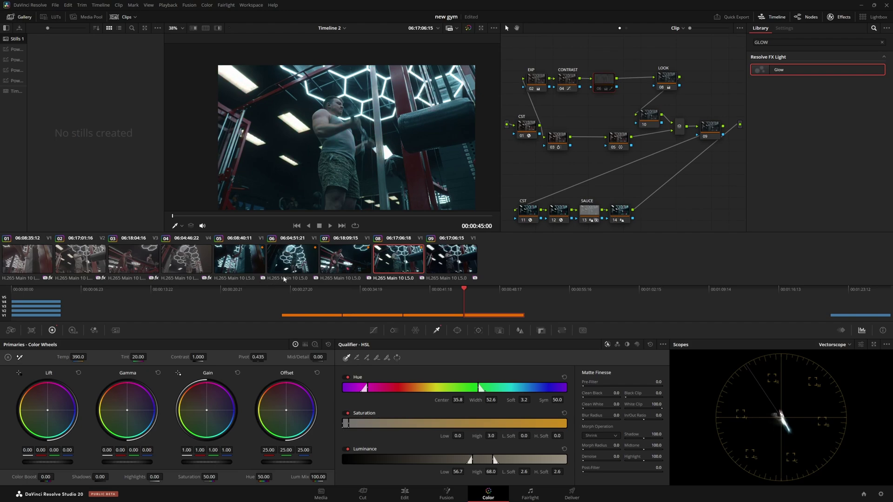
{"action": "scroll", "coordinate": [330, 182], "scroll_direction": "up", "scroll_amount": 5}
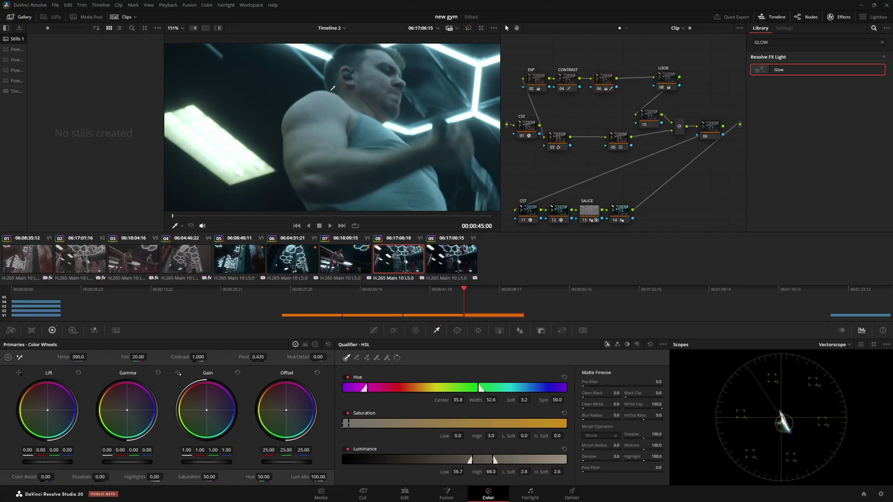
Reduce the strength of node 06's skin correction by setting its key output gain to 0.700
{"action": "scroll", "coordinate": [357, 156], "scroll_direction": "down", "scroll_amount": 4}
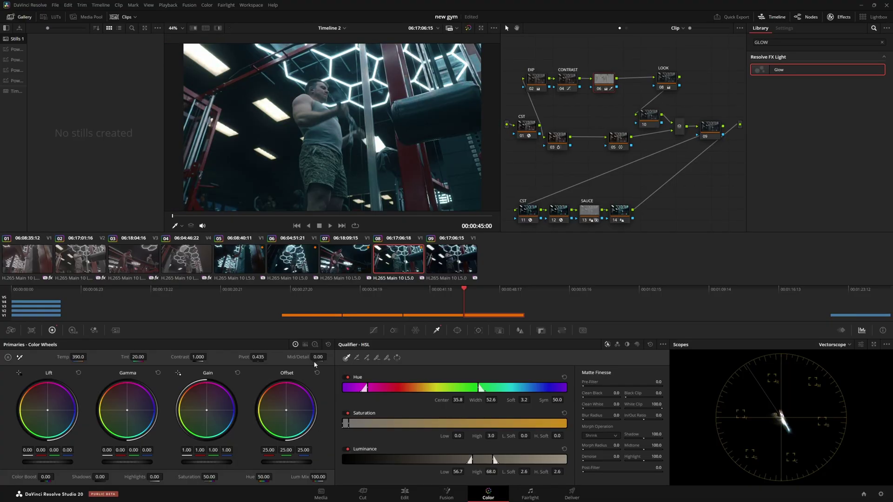
{"action": "left_click", "coordinate": [541, 330]}
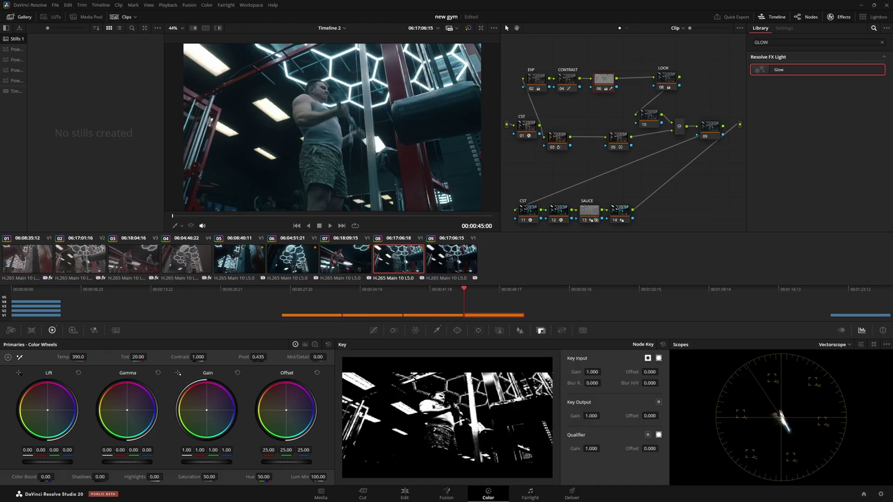
{"action": "mouse_move", "coordinate": [592, 416]}
{"action": "left_mouse_down"}
{"action": "mouse_move", "coordinate": [570, 416]}
{"action": "mouse_move", "coordinate": [600, 416]}
{"action": "left_mouse_up"}
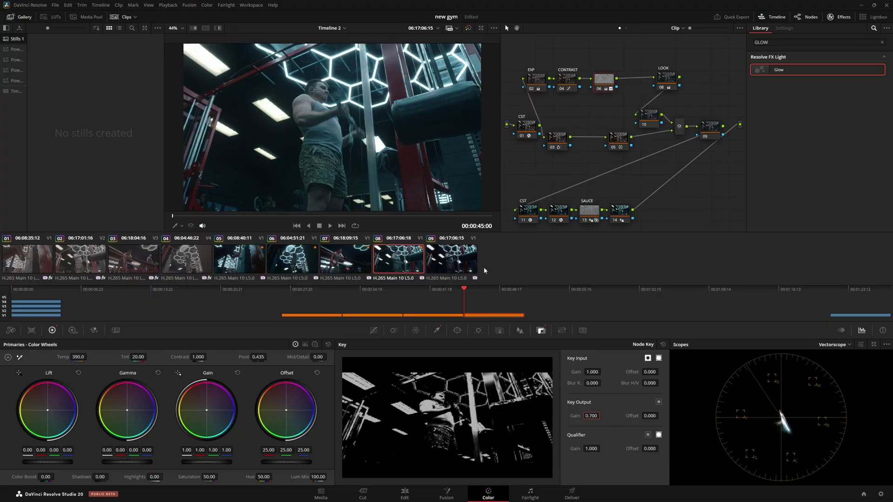
Insert a serial node after node 06 and qualify the ceiling light panel in highlight view with a blur radius of 25.0
{"action": "left_click_drag", "start_coordinate": [606, 78], "coordinate": [577, 51]}
{"action": "scroll", "coordinate": [272, 130], "scroll_direction": "up", "scroll_amount": 5}
{"action": "key", "text": "alt+s"}
{"action": "left_click", "coordinate": [436, 330]}
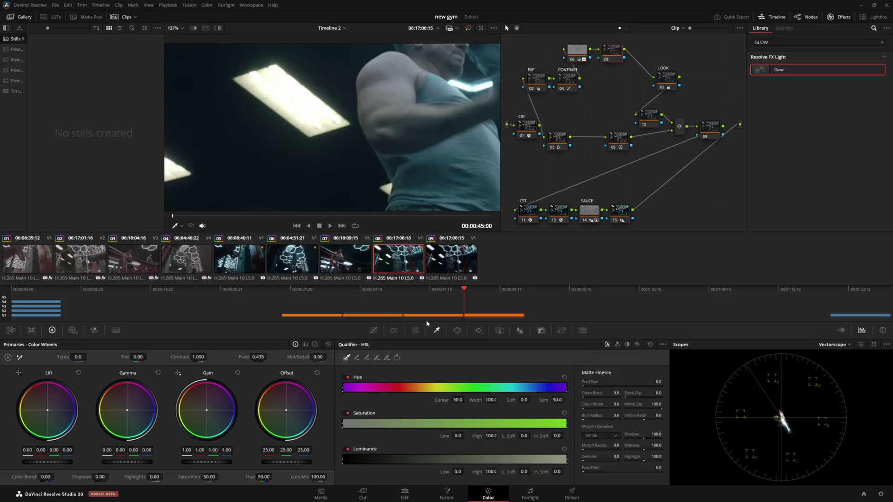
{"action": "left_click", "coordinate": [321, 111]}
{"action": "left_click", "coordinate": [218, 28]}
{"action": "scroll", "coordinate": [329, 158], "scroll_direction": "down", "scroll_amount": 5}
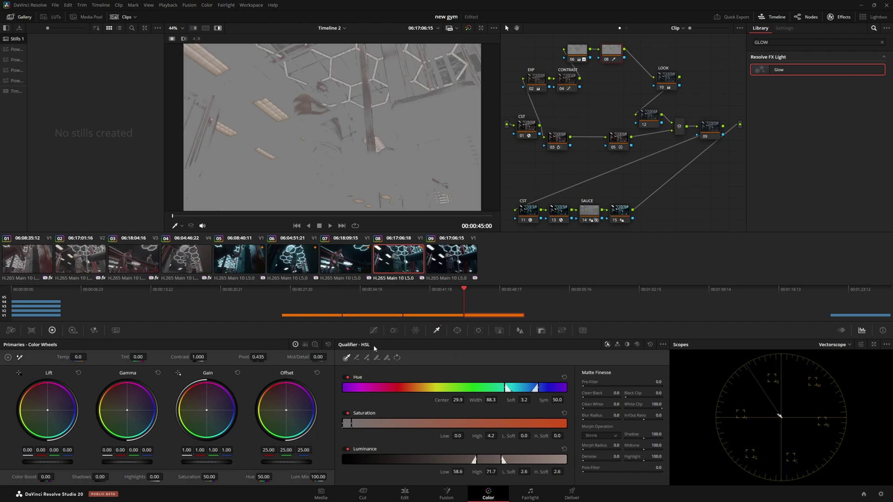
{"action": "left_click_drag", "start_coordinate": [612, 415], "coordinate": [619, 414]}
{"action": "key", "text": "shift+h"}
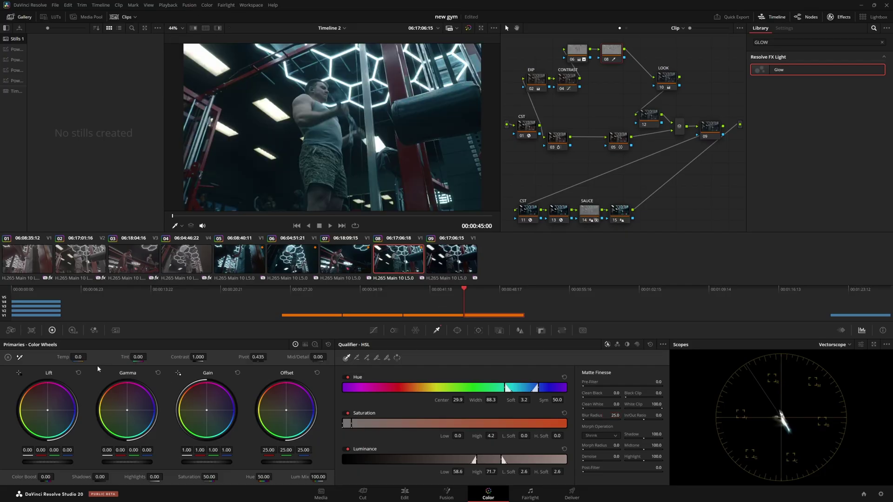
Set node 08's saturation to 21.00 and compare the lights with the node disabled and enabled
{"action": "left_click", "coordinate": [416, 330]}
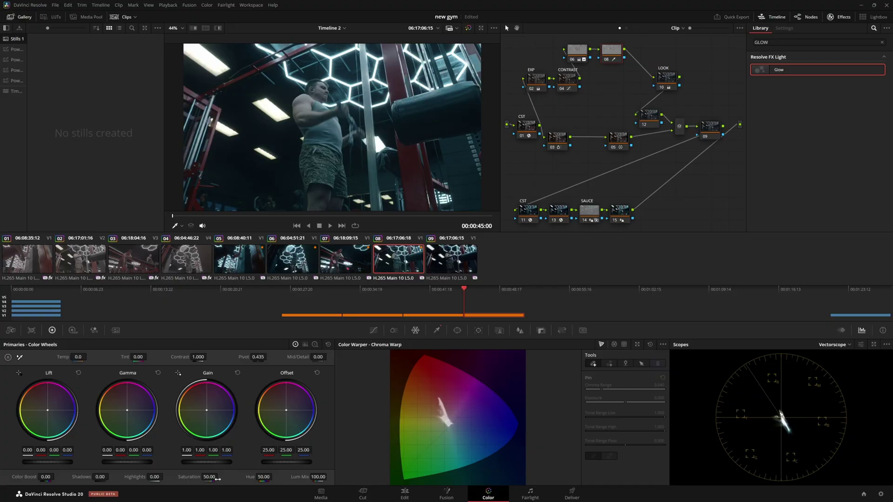
{"action": "left_click_drag", "start_coordinate": [206, 479], "coordinate": [189, 479]}
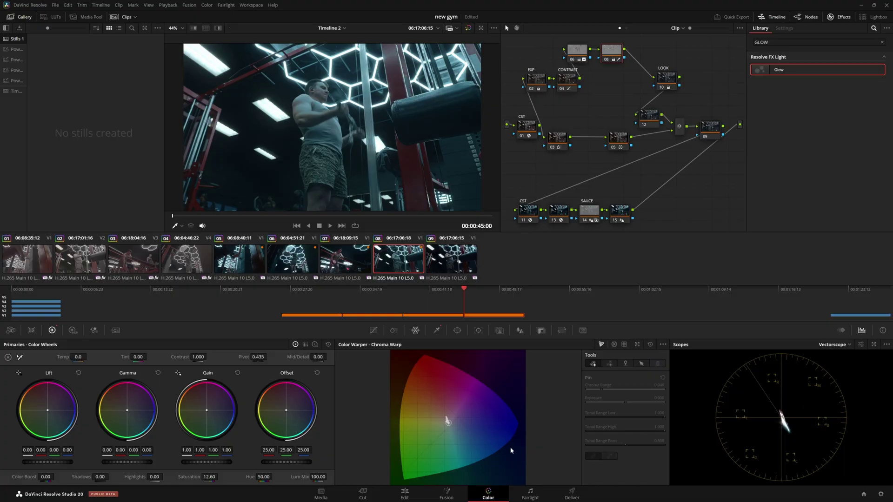
{"action": "mouse_move", "coordinate": [206, 477]}
{"action": "left_mouse_down"}
{"action": "mouse_move", "coordinate": [246, 477]}
{"action": "mouse_move", "coordinate": [209, 477]}
{"action": "left_mouse_up"}
{"action": "key", "text": "ctrl+d"}
{"action": "key", "text": "ctrl+d"}
{"action": "key", "text": "ctrl+d"}
{"action": "key", "text": "ctrl+d"}
{"action": "scroll", "coordinate": [258, 107], "scroll_direction": "up", "scroll_amount": 5}
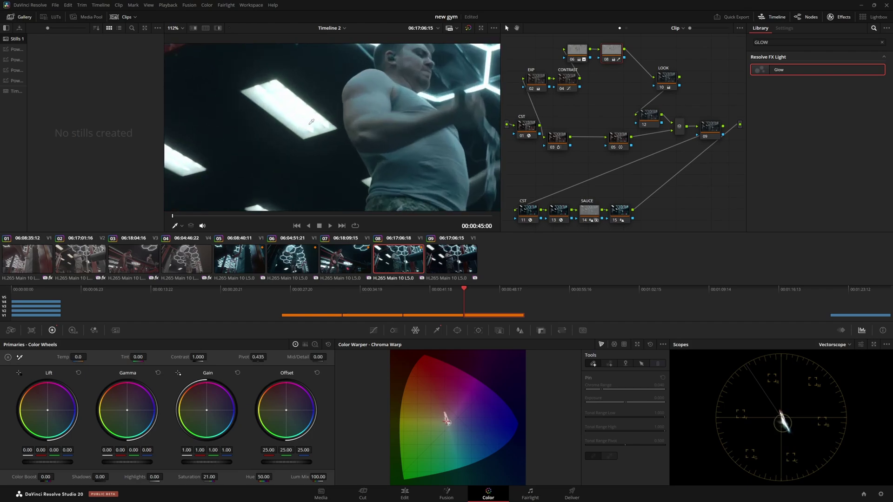
{"action": "scroll", "coordinate": [361, 162], "scroll_direction": "up", "scroll_amount": 2}
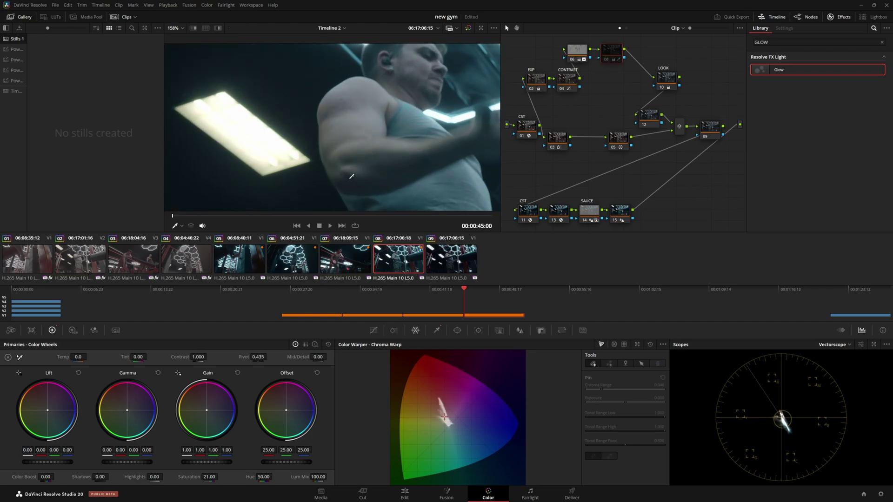
Shift node 08's qualifier luminance range to 62.1 to 75.3 in highlight view so the man's arm drops out of the key
{"action": "left_click", "coordinate": [217, 28]}
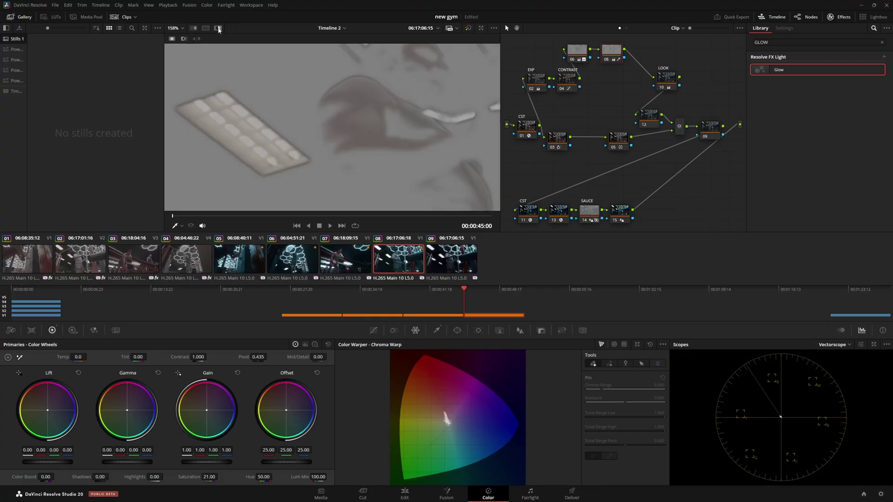
{"action": "left_click", "coordinate": [439, 328]}
{"action": "left_click", "coordinate": [407, 101]}
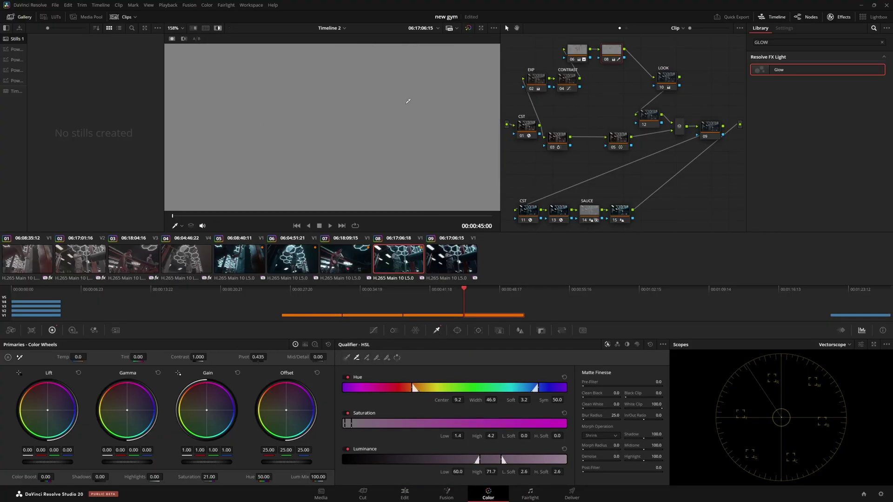
{"action": "key", "text": "ctrl+z"}
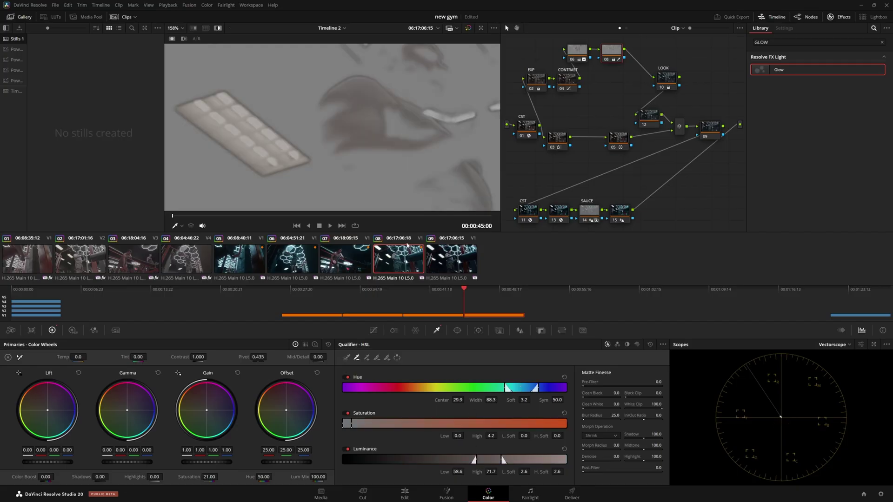
{"action": "left_click_drag", "start_coordinate": [494, 461], "coordinate": [502, 461]}
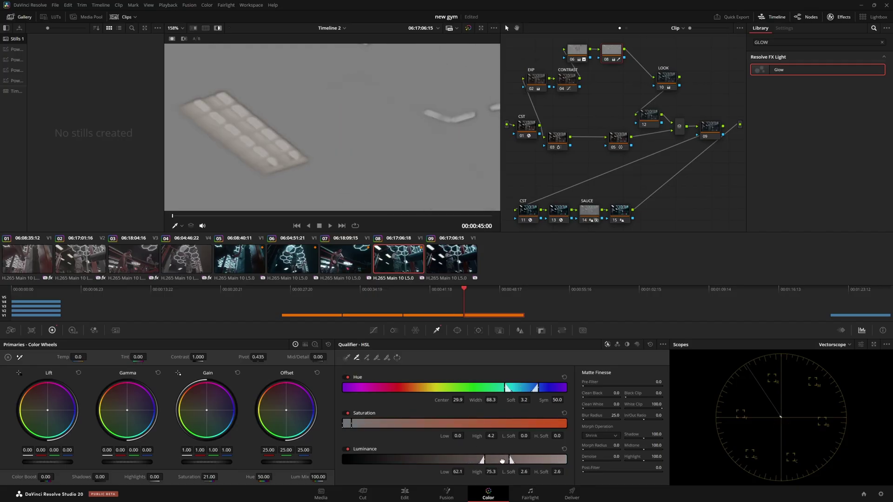
{"action": "key", "text": "shift+z"}
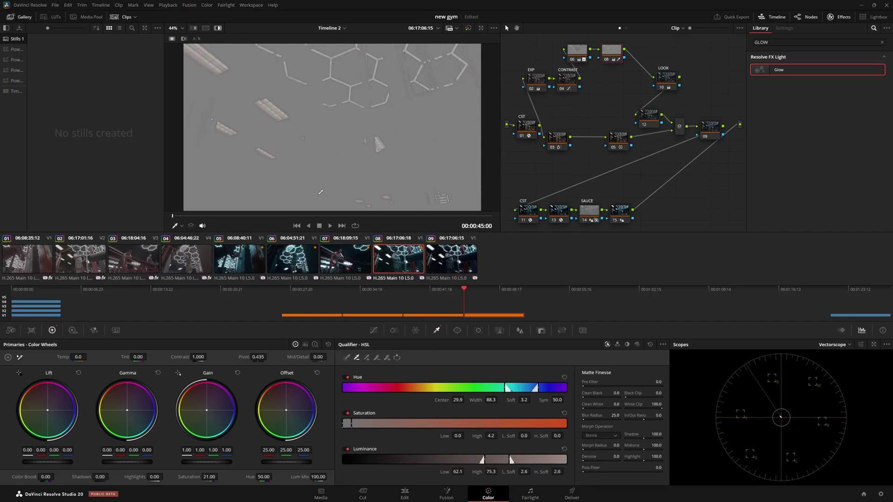
{"action": "key", "text": "shift+h"}
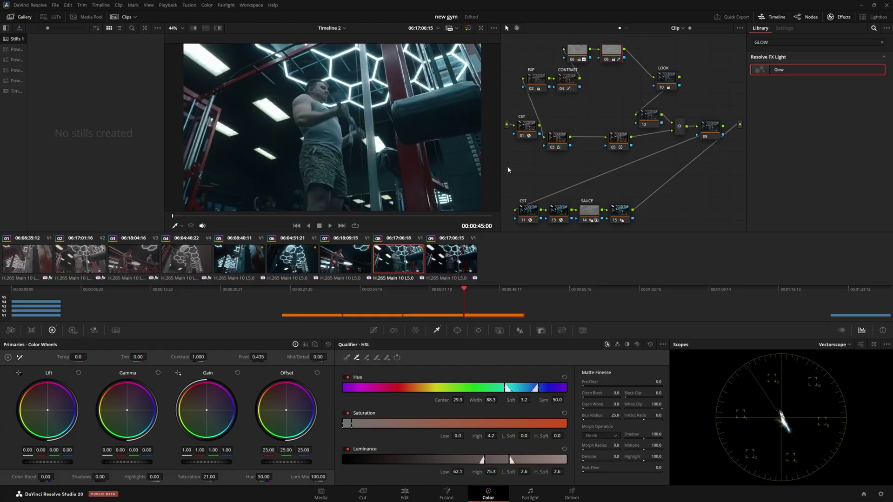
Inspect the ceiling lights up close with node 08 off and on, and play part of the clip
{"action": "scroll", "coordinate": [250, 109], "scroll_direction": "up", "scroll_amount": 4}
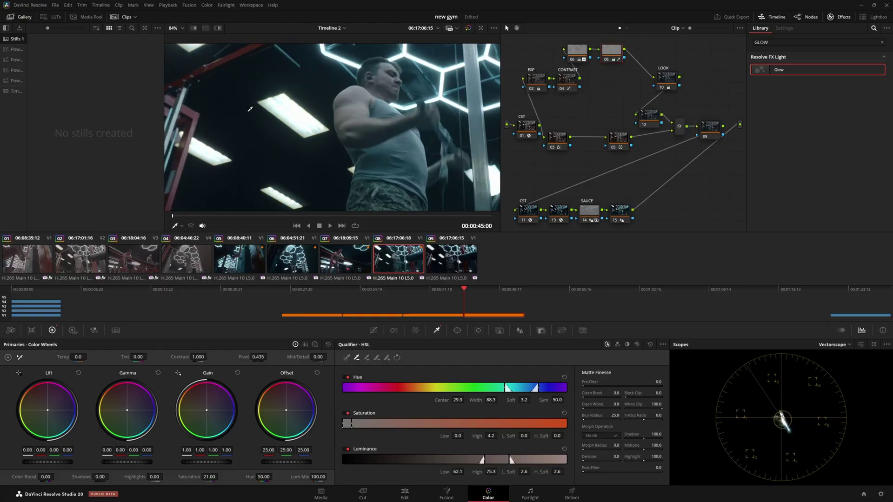
{"action": "scroll", "coordinate": [261, 152], "scroll_direction": "up", "scroll_amount": 4}
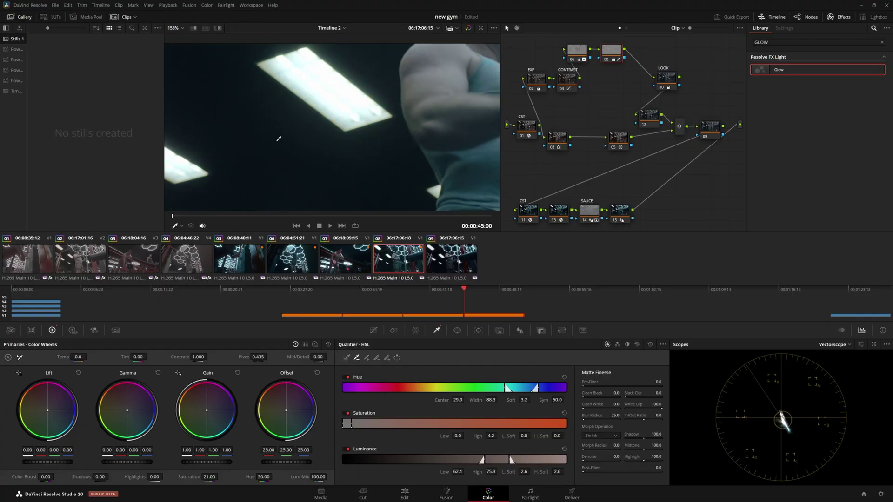
{"action": "scroll", "coordinate": [289, 130], "scroll_direction": "up", "scroll_amount": 2}
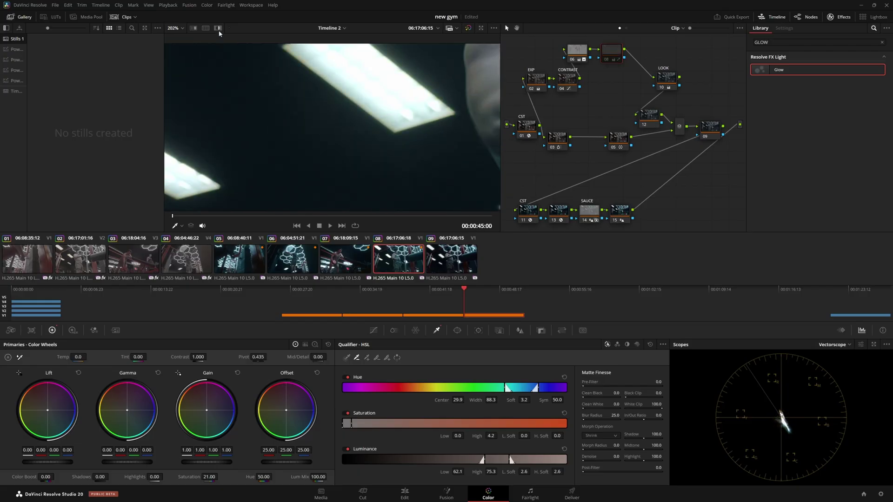
{"action": "key", "text": "shift+z"}
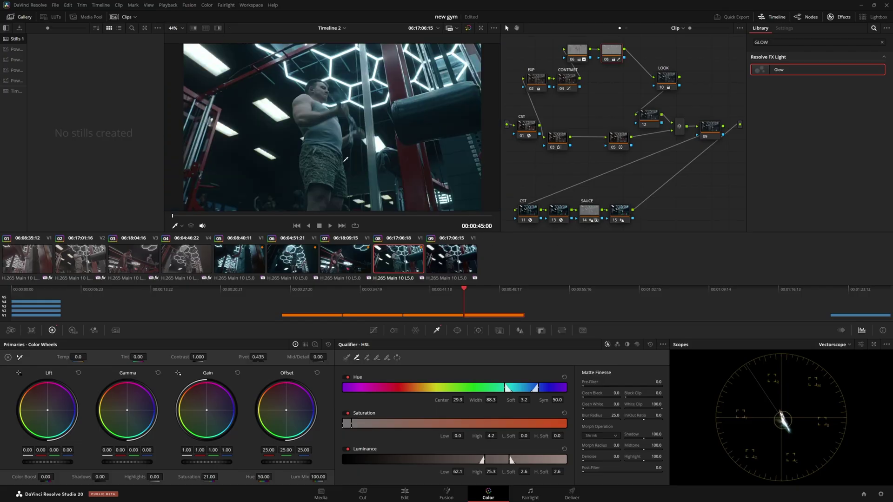
{"action": "key", "text": "space"}
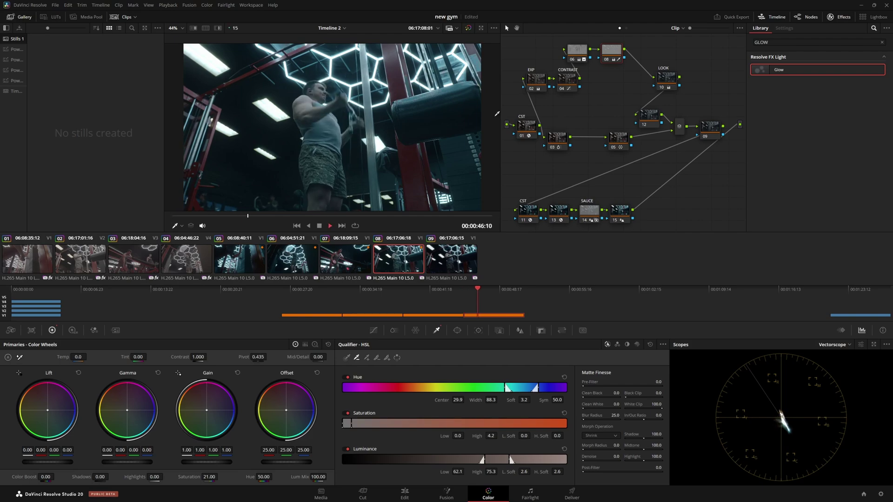
{"action": "key", "text": "space"}
Lower the shadow point and raise the midtones on the CONTRAST node's custom curve, and set the EXP node's gamma to 0.01
{"action": "left_click", "coordinate": [374, 331]}
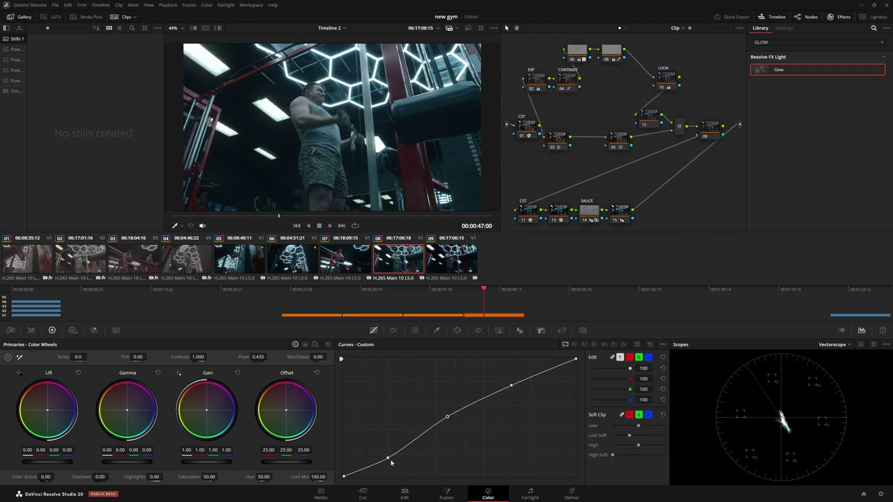
{"action": "left_click_drag", "start_coordinate": [391, 463], "coordinate": [392, 461]}
{"action": "left_click_drag", "start_coordinate": [450, 420], "coordinate": [459, 408]}
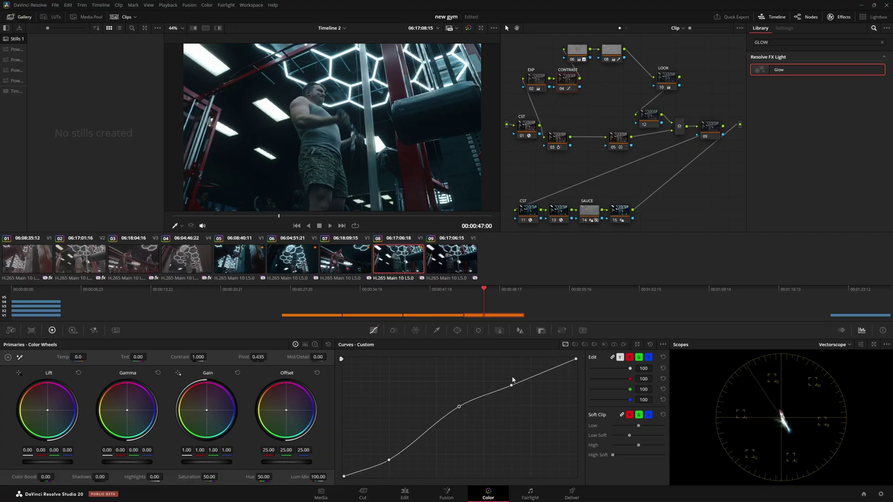
{"action": "left_click", "coordinate": [539, 83]}
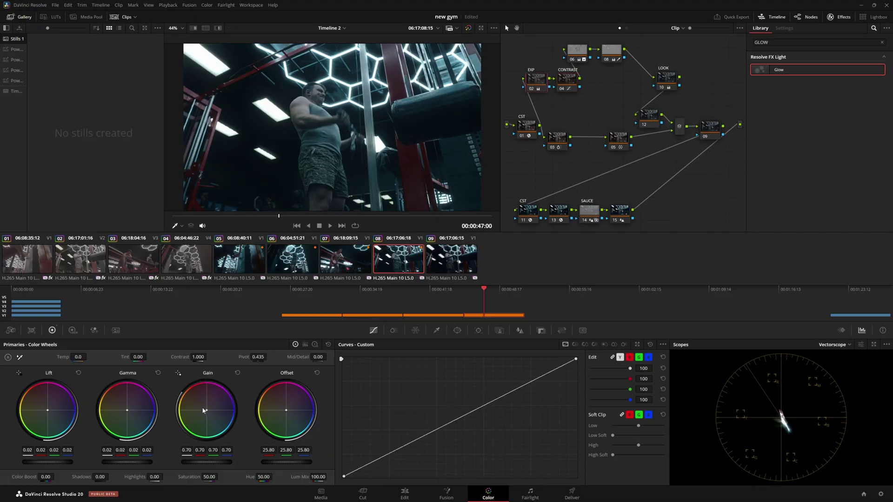
{"action": "left_click_drag", "start_coordinate": [131, 463], "coordinate": [123, 463]}
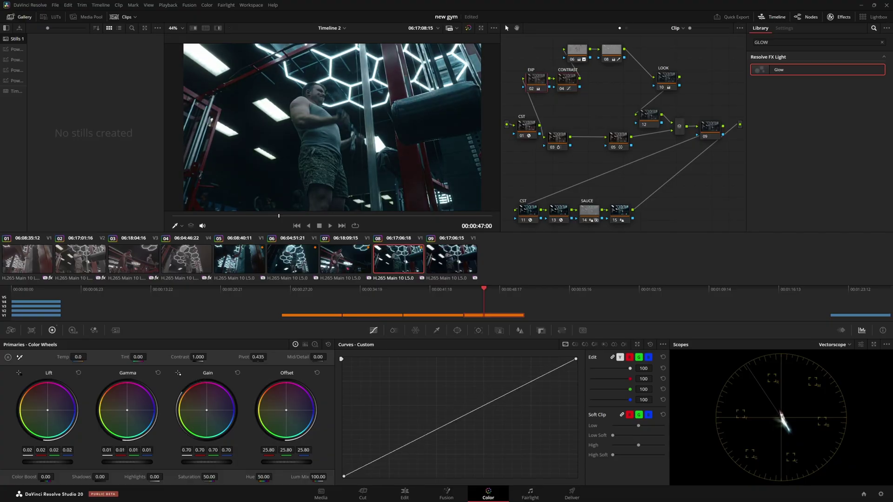
Review the graded C0258.MP4 clip on the Edit page, replaying it from around 00:00:47
{"action": "left_click", "coordinate": [404, 493]}
{"action": "key", "text": "space"}
{"action": "scroll", "coordinate": [393, 311], "scroll_direction": "up", "scroll_amount": 2}
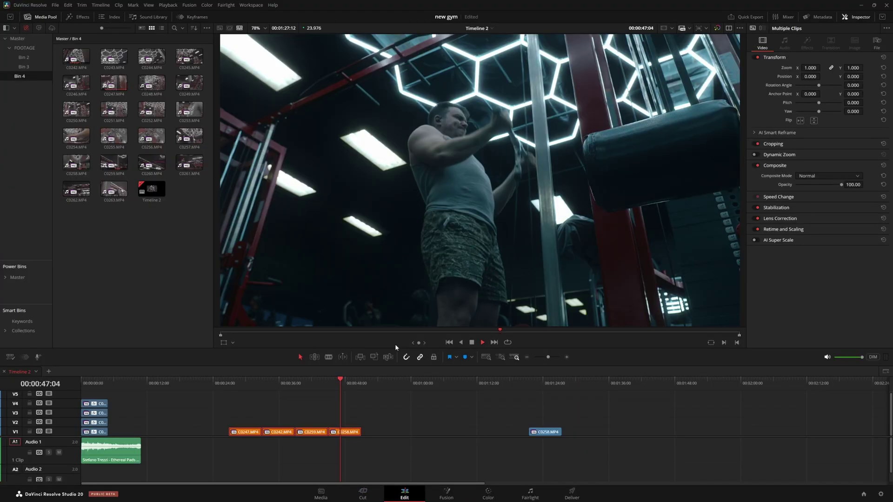
{"action": "scroll", "coordinate": [435, 264], "scroll_direction": "down", "scroll_amount": 2}
{"action": "left_click", "coordinate": [336, 384]}
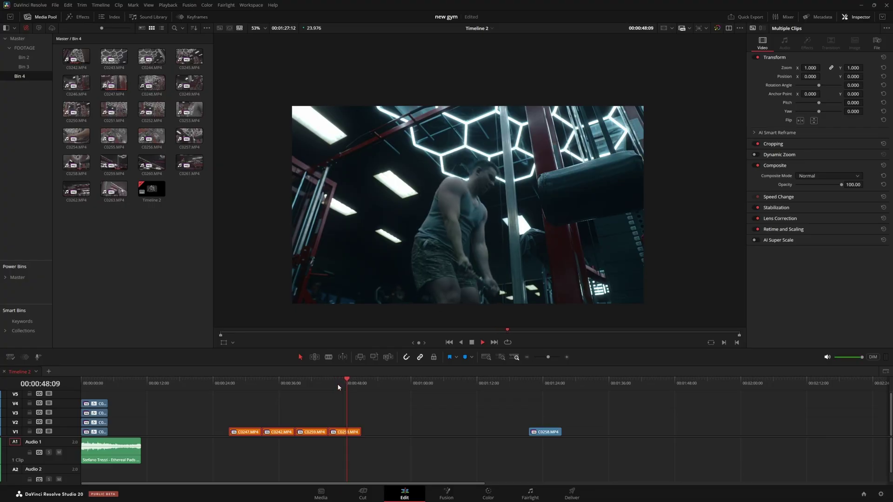
{"action": "left_click", "coordinate": [338, 386]}
{"action": "mouse_move", "coordinate": [341, 388]}
{"action": "left_mouse_down"}
{"action": "mouse_move", "coordinate": [251, 384]}
{"action": "mouse_move", "coordinate": [336, 385]}
{"action": "left_mouse_up"}
{"action": "key", "text": "space"}
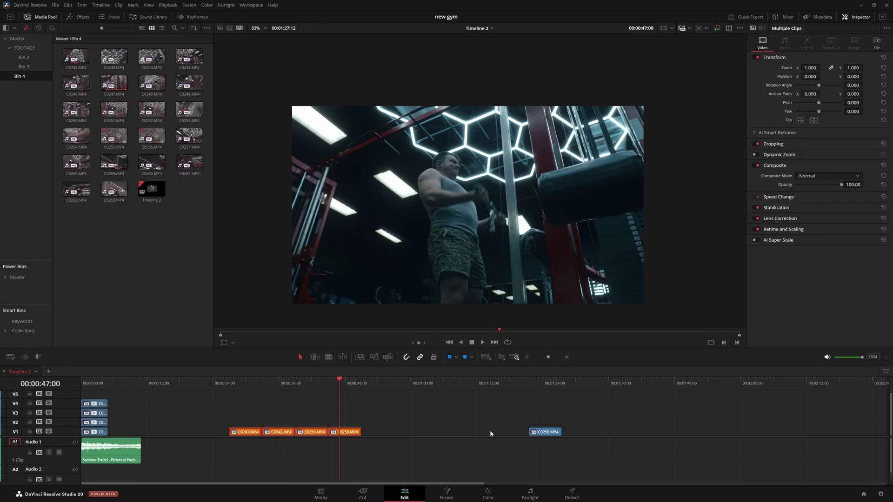
Return to the Color page, clean up clip 08's node graph and scrub to 00:00:48:01
{"action": "left_click", "coordinate": [488, 493]}
{"action": "right_click", "coordinate": [672, 189]}
{"action": "left_click", "coordinate": [701, 272]}
{"action": "mouse_move", "coordinate": [320, 216]}
{"action": "left_mouse_down"}
{"action": "mouse_move", "coordinate": [312, 216]}
{"action": "mouse_move", "coordinate": [334, 216]}
{"action": "left_mouse_up"}
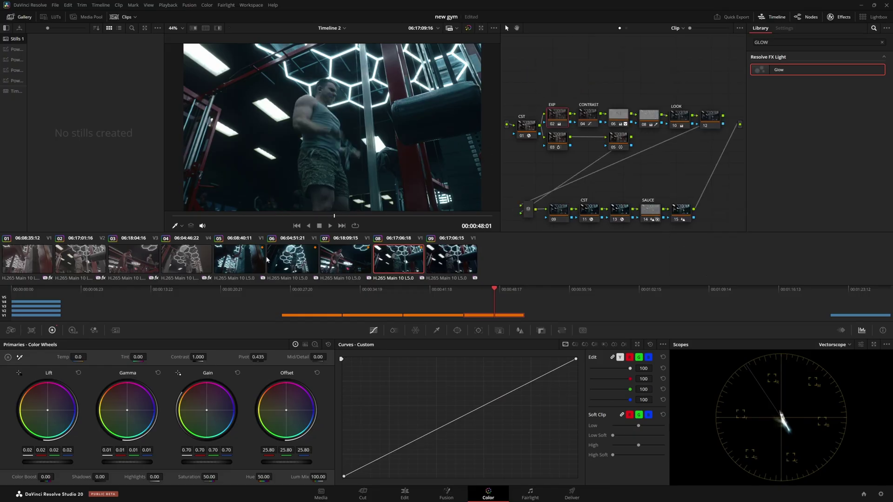
Open clip 06 and compare its image with the color grade bypassed and enabled
{"action": "left_click", "coordinate": [270, 260]}
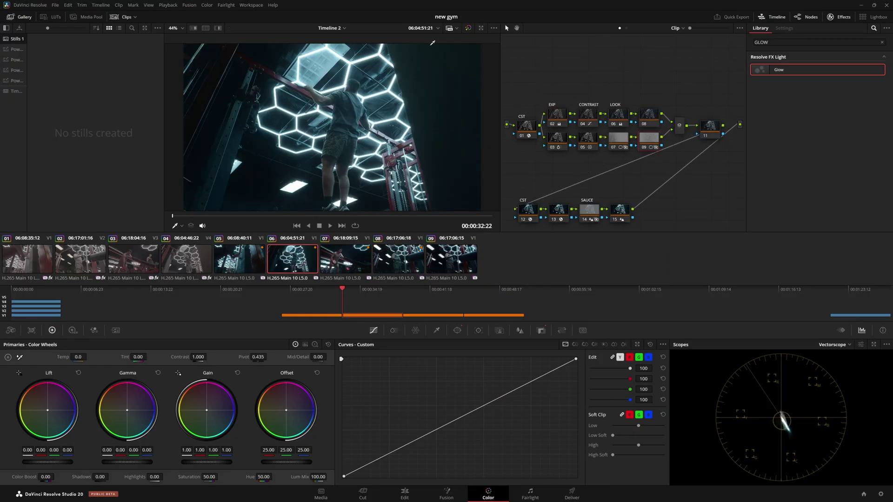
{"action": "left_click", "coordinate": [468, 29]}
{"action": "left_click", "coordinate": [467, 28]}
{"action": "left_click", "coordinate": [468, 28]}
{"action": "left_click", "coordinate": [468, 28]}
Place a copy of the graded C0247.MP4 clip in the empty stretch after the graded clips and open it on the Color page
{"action": "left_click", "coordinate": [410, 499]}
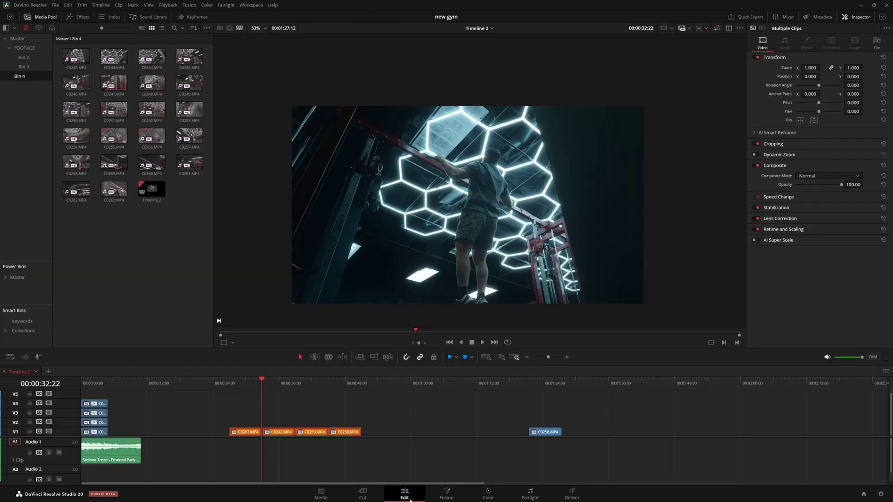
{"action": "left_click", "coordinate": [334, 381]}
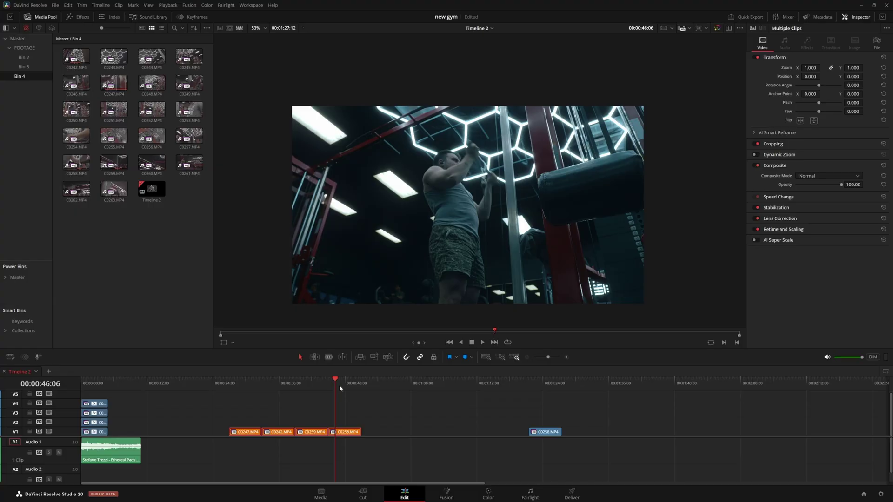
{"action": "left_click", "coordinate": [493, 496]}
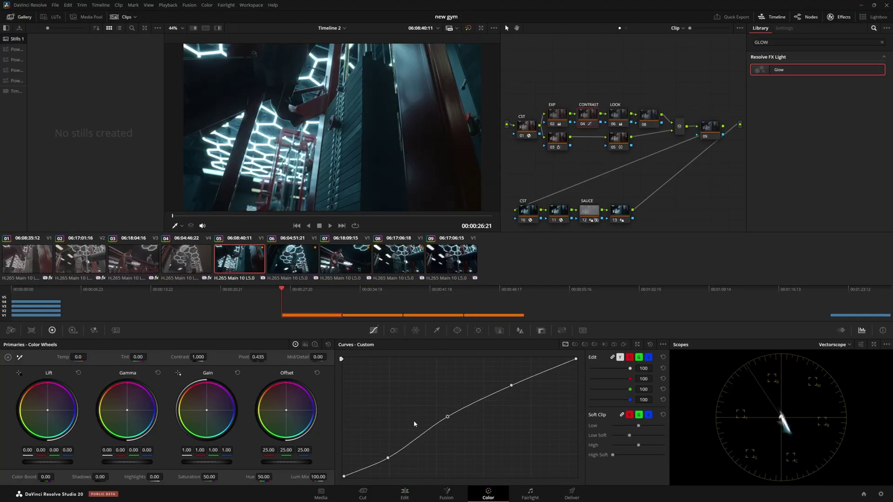
{"action": "left_click", "coordinate": [405, 493]}
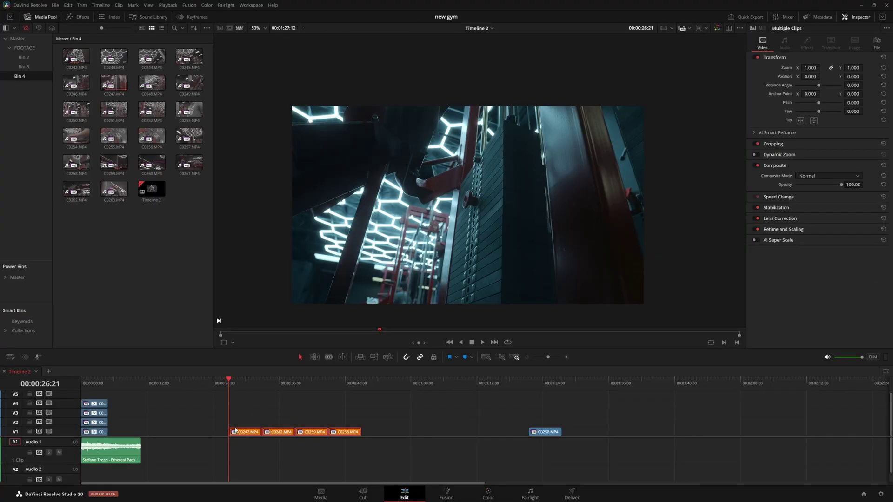
{"action": "left_click", "coordinate": [422, 383]}
{"action": "left_click", "coordinate": [488, 494]}
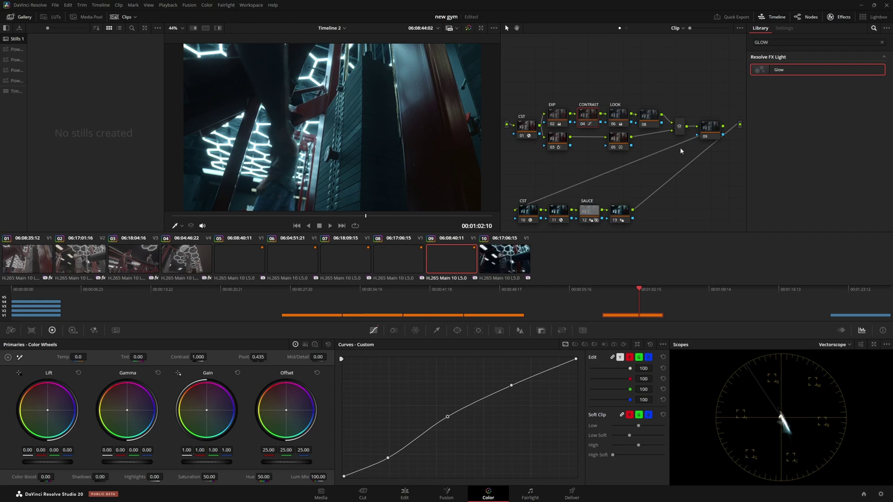
Clean up clip 09's node graph and delete the output Color Space Transform node at the start of the lower row
{"action": "right_click", "coordinate": [681, 186]}
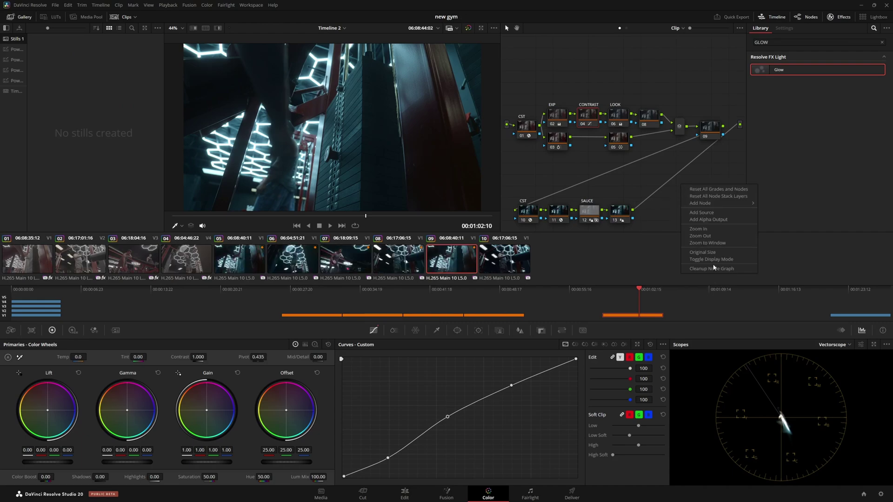
{"action": "left_click", "coordinate": [713, 268]}
{"action": "right_click", "coordinate": [687, 207]}
{"action": "left_click", "coordinate": [708, 289]}
{"action": "left_click", "coordinate": [535, 216]}
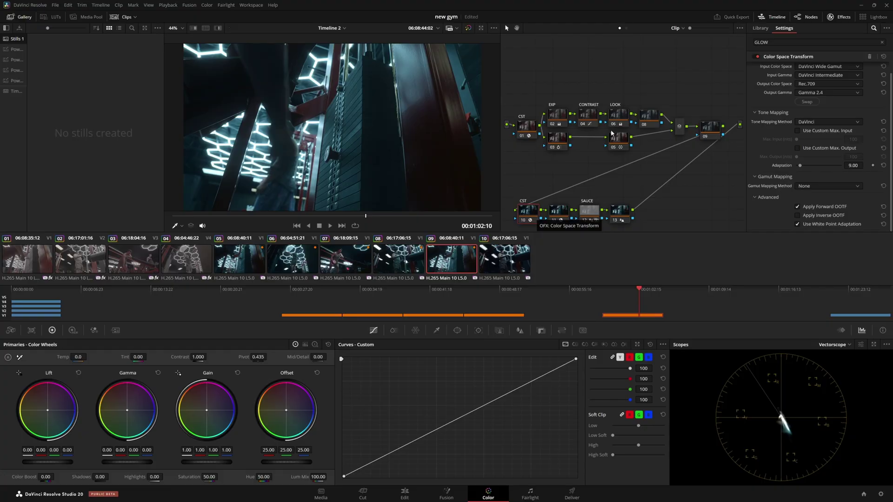
{"action": "scroll", "coordinate": [780, 159], "scroll_direction": "up", "scroll_amount": 1}
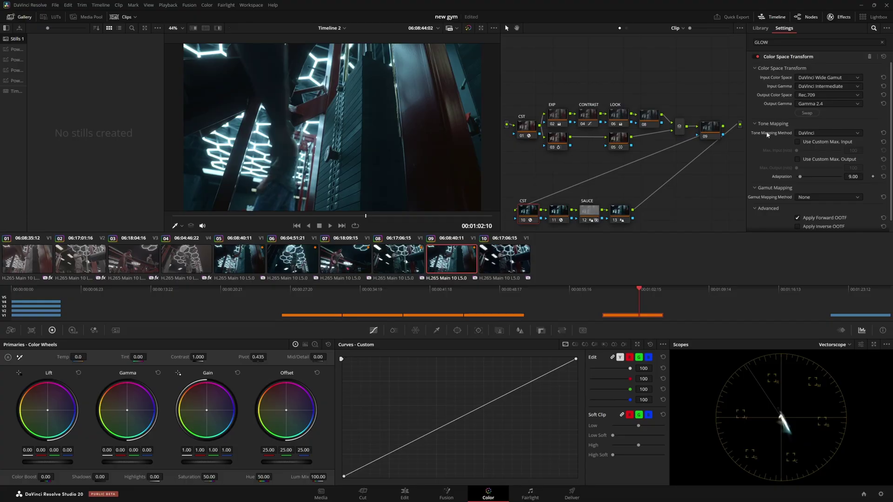
{"action": "key", "text": "Delete"}
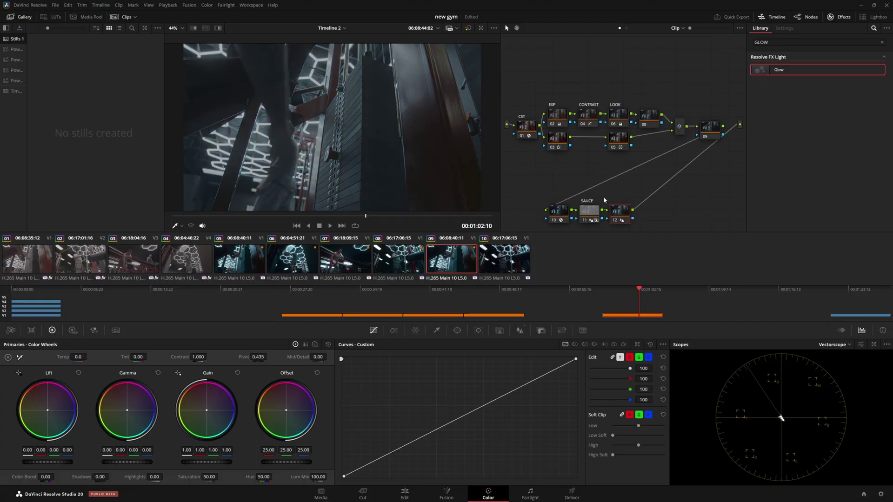
Add a serial node after node 09 and place it at the start of the lower row
{"action": "left_click", "coordinate": [705, 132]}
{"action": "key", "text": "alt+s"}
{"action": "left_click_drag", "start_coordinate": [520, 159], "coordinate": [521, 214]}
Apply the DCTL effect to the new node 10 and load the JP_2499_DRT DCTL
{"action": "double_click", "coordinate": [792, 44]}
{"action": "type", "text": "DC"}
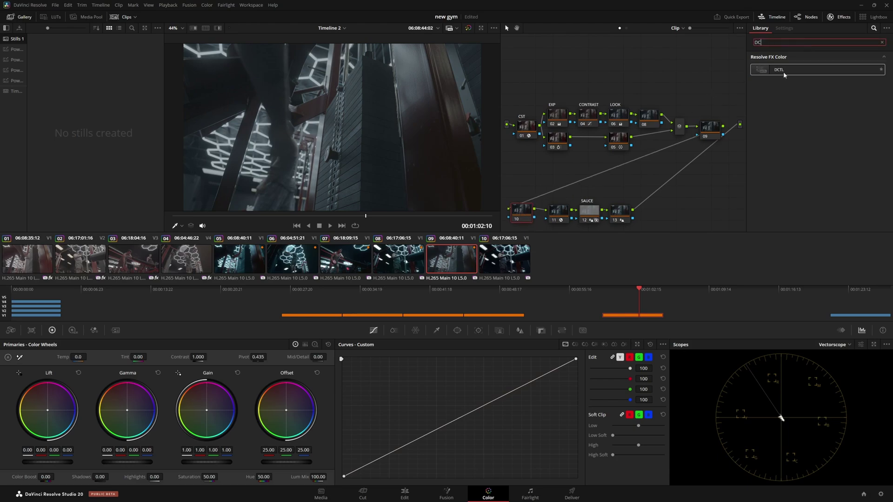
{"action": "left_click_drag", "start_coordinate": [785, 73], "coordinate": [522, 212]}
{"action": "left_click", "coordinate": [819, 67]}
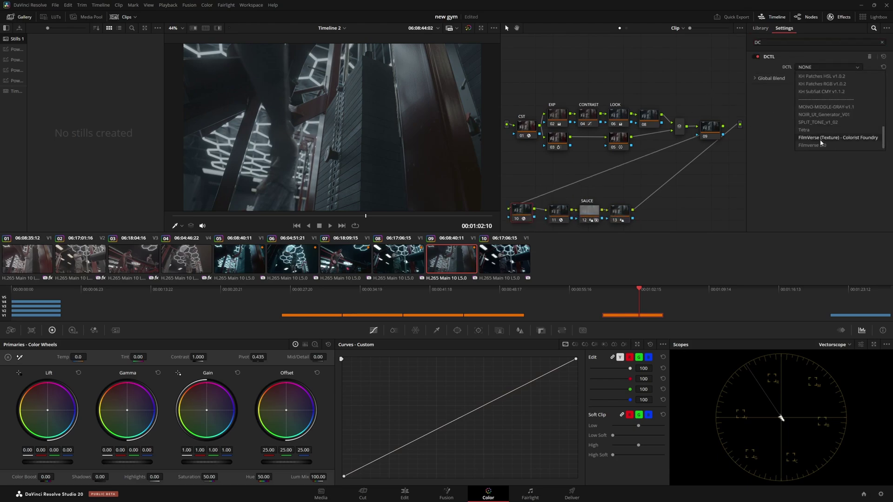
{"action": "scroll", "coordinate": [823, 124], "scroll_direction": "down", "scroll_amount": 3}
{"action": "left_click", "coordinate": [825, 123]}
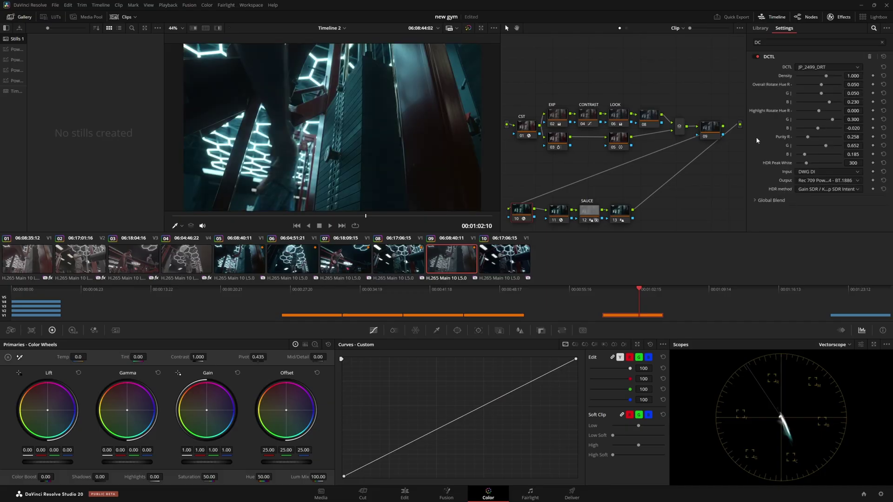
Compare the image with the DCTL node off and on, and move nodes 11 to 13 further along the lower row
{"action": "key", "text": "ctrl+d"}
{"action": "key", "text": "ctrl+d"}
{"action": "left_click_drag", "start_coordinate": [679, 221], "coordinate": [568, 211]}
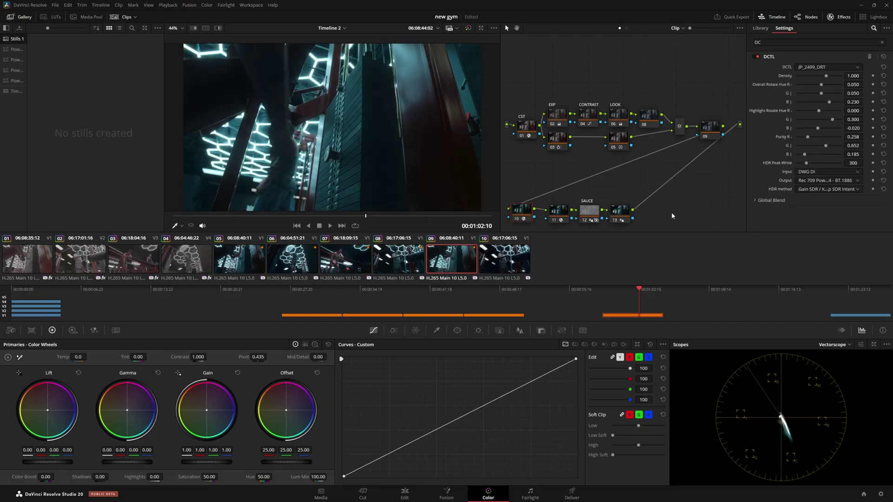
{"action": "mouse_move", "coordinate": [661, 216]}
{"action": "left_mouse_down"}
{"action": "mouse_move", "coordinate": [566, 214]}
{"action": "mouse_move", "coordinate": [673, 210]}
{"action": "left_mouse_up"}
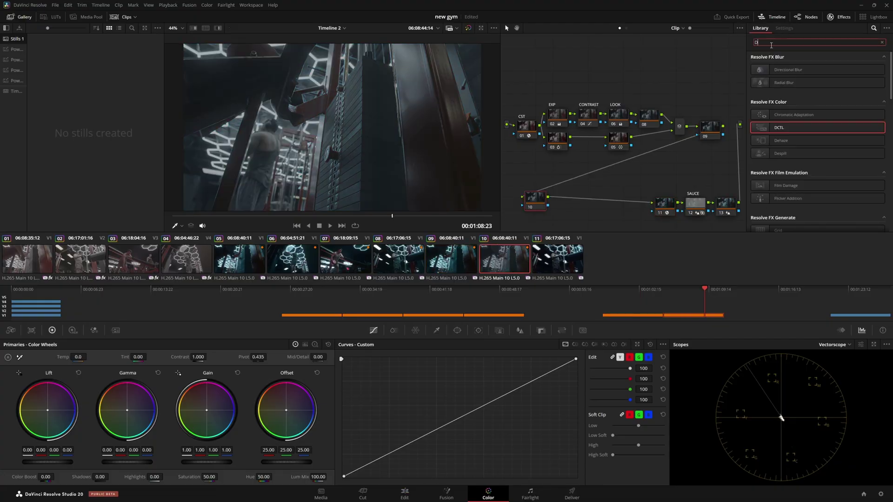
Apply Color Space Transform to node 10 of the duplicated clip 10, with input DaVinci Wide Gamut and DaVinci Intermediate
{"action": "type", "text": "COLOR"}
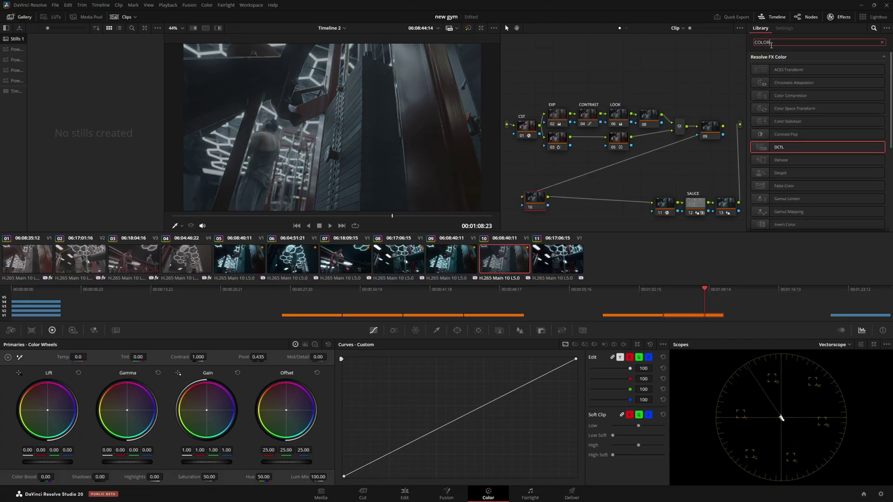
{"action": "left_click_drag", "start_coordinate": [791, 82], "coordinate": [540, 199]}
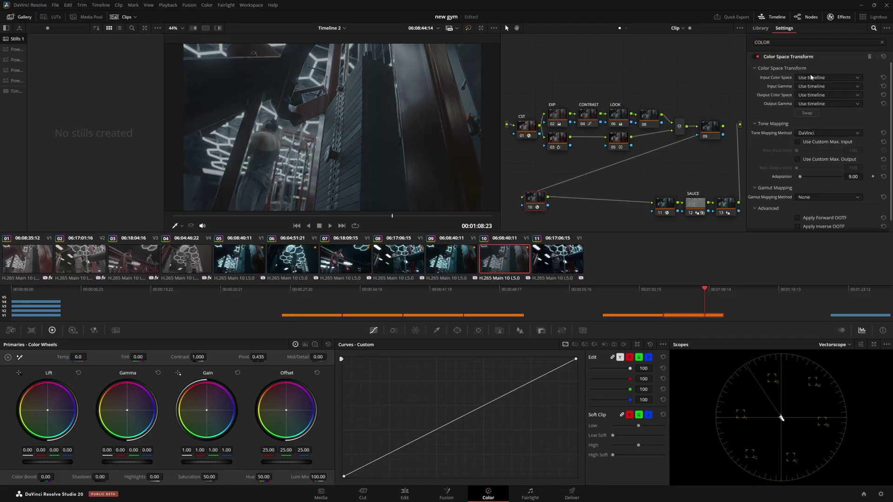
{"action": "left_click", "coordinate": [830, 77]}
{"action": "scroll", "coordinate": [821, 125], "scroll_direction": "up", "scroll_amount": 3}
{"action": "left_click", "coordinate": [820, 87]}
{"action": "left_click", "coordinate": [819, 86]}
{"action": "scroll", "coordinate": [818, 106], "scroll_direction": "down", "scroll_amount": 4}
{"action": "left_click", "coordinate": [830, 164]}
Set the Color Space Transform's output color space to Rec.709 and output gamma to Gamma 2.4
{"action": "left_click", "coordinate": [817, 95]}
{"action": "scroll", "coordinate": [814, 123], "scroll_direction": "down", "scroll_amount": 5}
{"action": "left_click", "coordinate": [822, 105]}
{"action": "left_click", "coordinate": [831, 104]}
{"action": "left_click", "coordinate": [819, 177]}
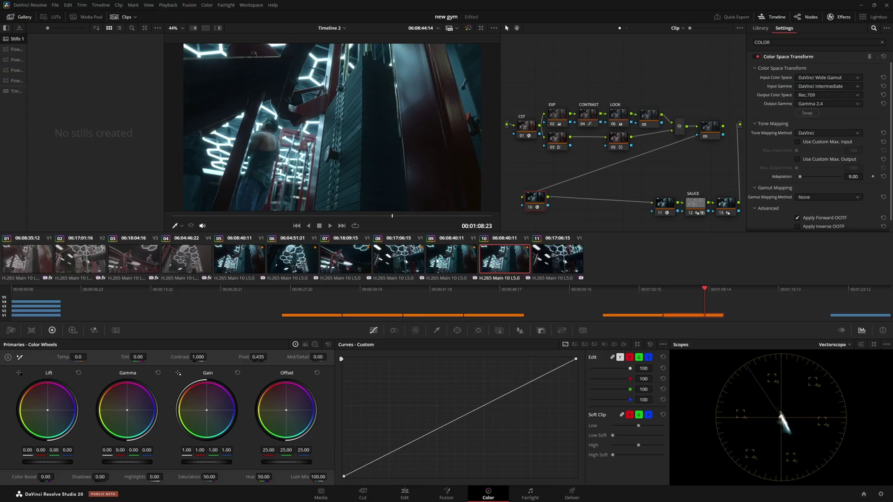
Compare clips 09 and 10 at close magnification to judge the JP_2499_DRT rendering against the Color Space Transform
{"action": "left_click", "coordinate": [465, 268]}
{"action": "scroll", "coordinate": [365, 155], "scroll_direction": "up", "scroll_amount": 8}
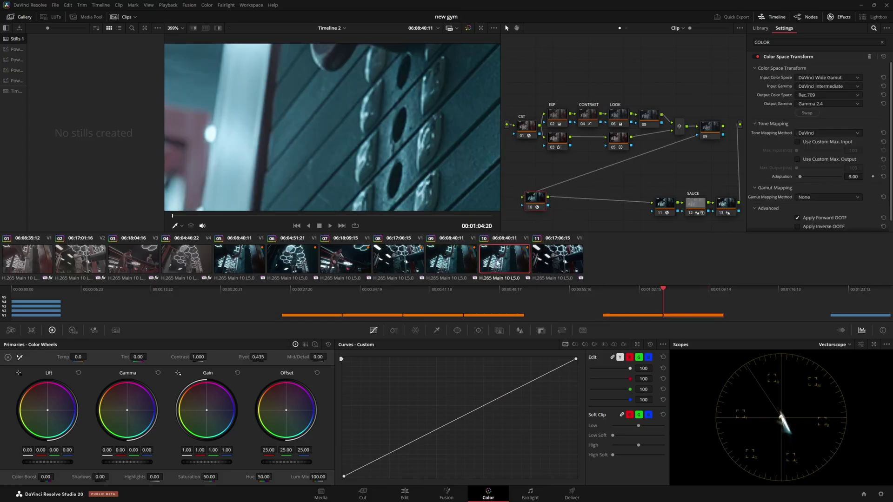
{"action": "left_click", "coordinate": [493, 265]}
{"action": "left_click", "coordinate": [466, 264]}
{"action": "left_click", "coordinate": [510, 264]}
{"action": "left_click", "coordinate": [461, 268]}
{"action": "left_click", "coordinate": [482, 269]}
{"action": "left_click", "coordinate": [452, 266]}
{"action": "key", "text": "shift+z"}
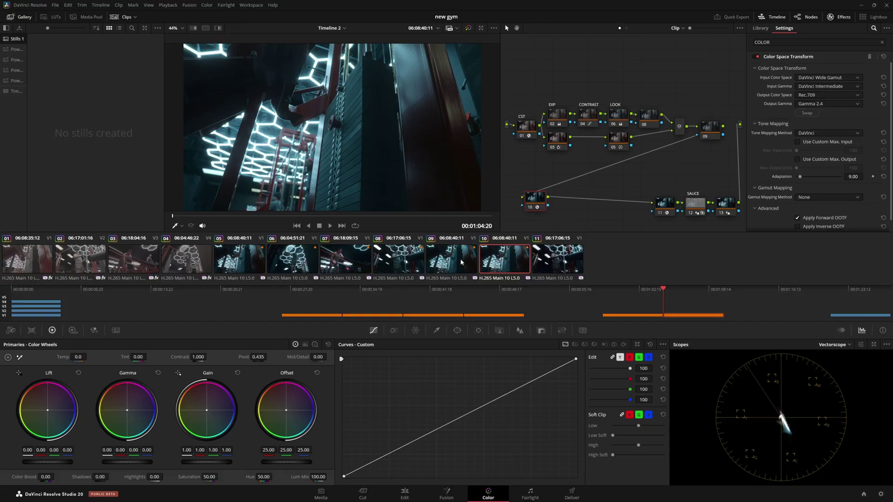
Open clip 09, view the Input options of its JP_2499_DRT DCTL and reposition the DCTL node
{"action": "left_click", "coordinate": [462, 261]}
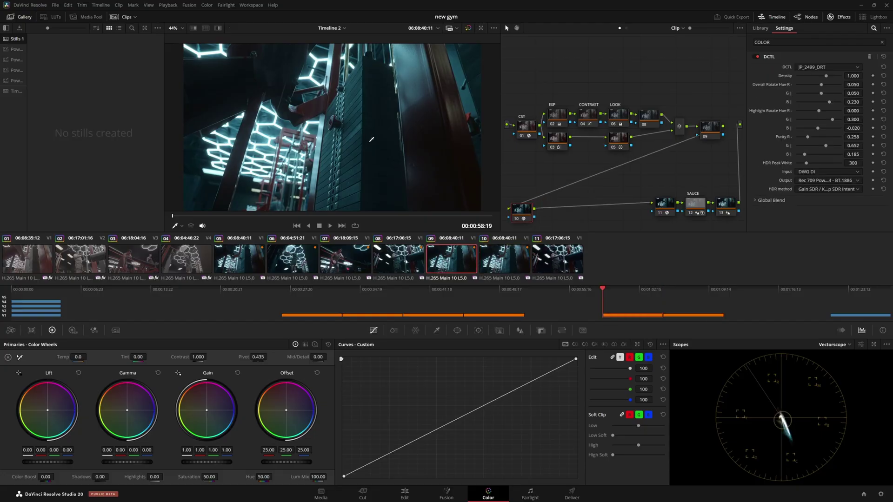
{"action": "left_click", "coordinate": [832, 173]}
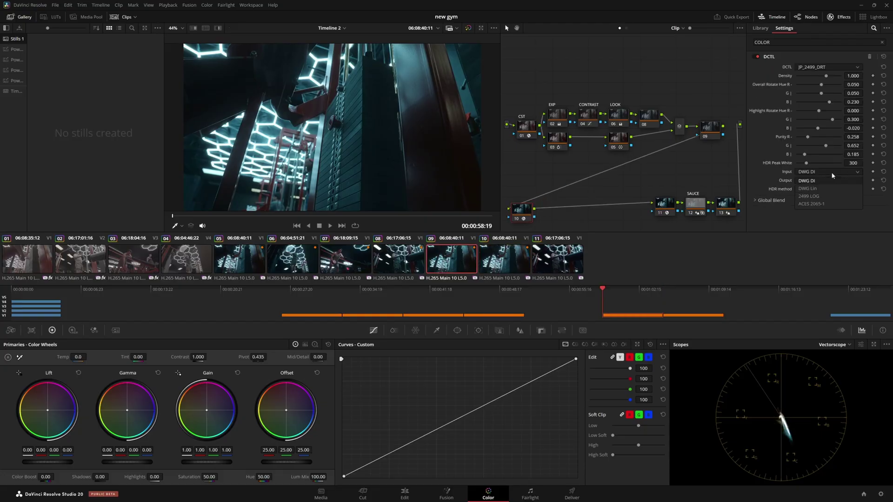
{"action": "left_click", "coordinate": [792, 175]}
{"action": "left_click_drag", "start_coordinate": [523, 212], "coordinate": [546, 208]}
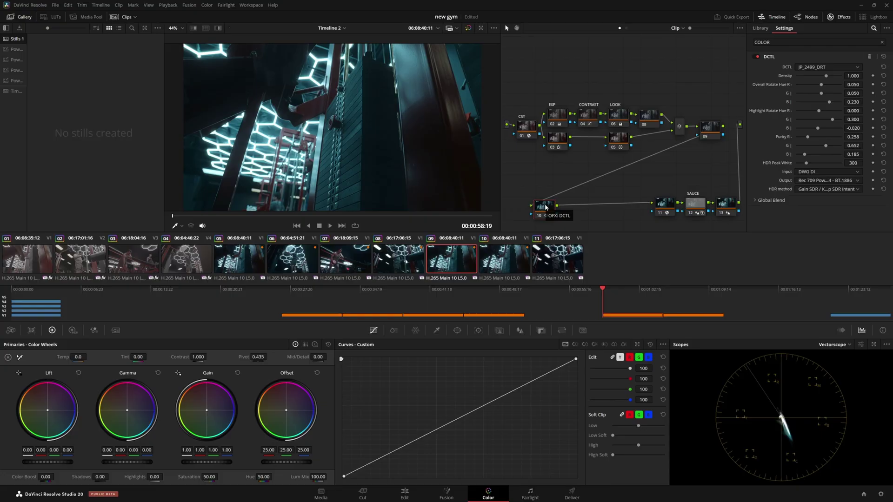
{"action": "left_click_drag", "start_coordinate": [546, 208], "coordinate": [558, 197]}
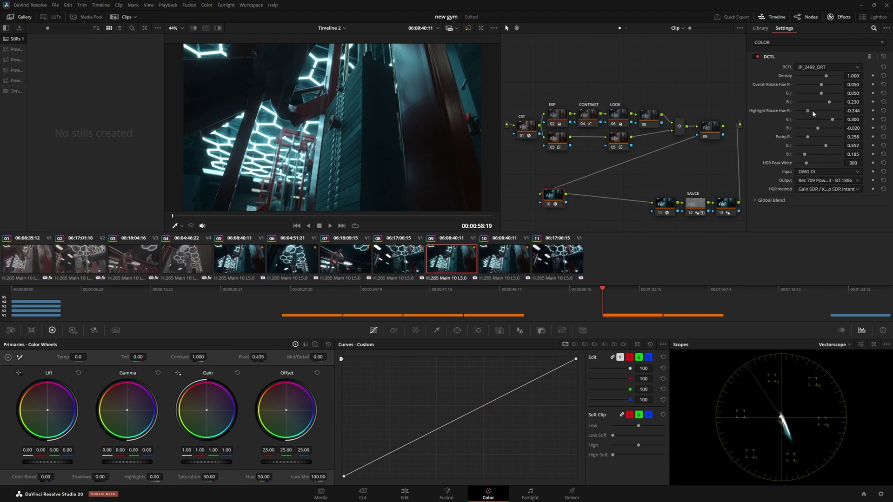
Try different Highlight Rotate Hue and Purity values in the JP_2499_DRT DCTL
{"action": "left_click_drag", "start_coordinate": [832, 119], "coordinate": [789, 120]}
{"action": "key", "text": "ctrl+z"}
{"action": "left_click_drag", "start_coordinate": [804, 154], "coordinate": [892, 162]}
{"action": "left_click", "coordinate": [883, 154]}
{"action": "key", "text": "ctrl+z"}
{"action": "left_click_drag", "start_coordinate": [857, 157], "coordinate": [794, 157]}
Move node 09 to the start of the lower row, with the DCTL node 10 spaced after it
{"action": "left_click_drag", "start_coordinate": [556, 201], "coordinate": [594, 207]}
{"action": "left_click_drag", "start_coordinate": [716, 128], "coordinate": [543, 199]}
{"action": "left_click_drag", "start_coordinate": [596, 202], "coordinate": [614, 205]}
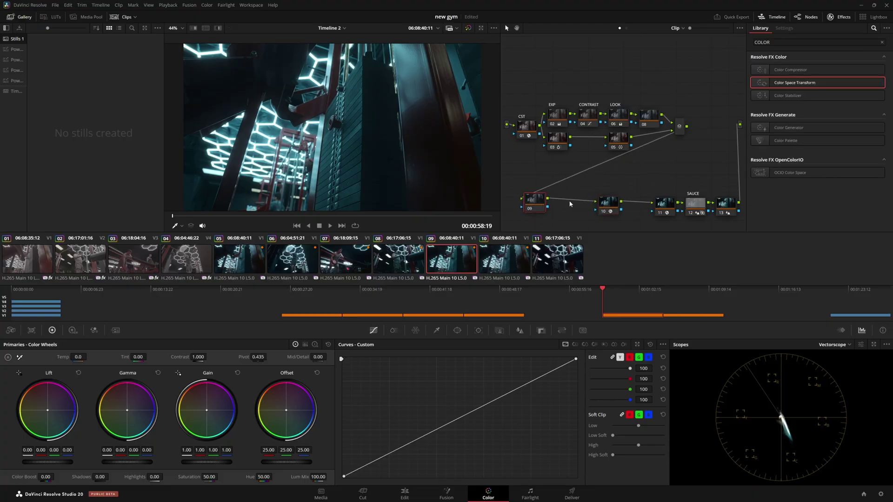
{"action": "double_click", "coordinate": [806, 42]}
{"action": "type", "text": "TETR"}
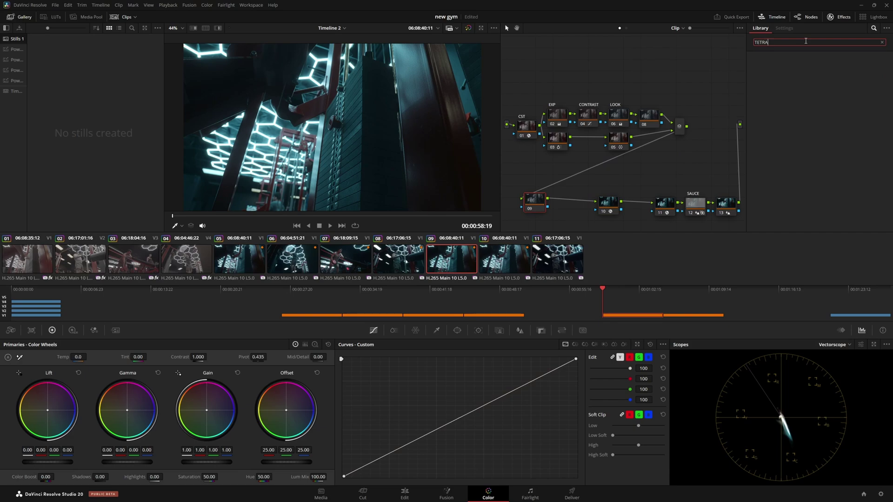
{"action": "type", "text": "A"}
{"action": "key", "text": "BackSpace"}
{"action": "key", "text": "BackSpace"}
{"action": "key", "text": "BackSpace"}
{"action": "key", "text": "BackSpace"}
{"action": "key", "text": "BackSpace"}
Apply the DCTL effect to node 09 and load the Tetra DCTL
{"action": "type", "text": "DC"}
{"action": "left_click_drag", "start_coordinate": [786, 70], "coordinate": [534, 202]}
{"action": "left_click", "coordinate": [822, 68]}
{"action": "scroll", "coordinate": [818, 116], "scroll_direction": "down", "scroll_amount": 5}
{"action": "left_click", "coordinate": [816, 126]}
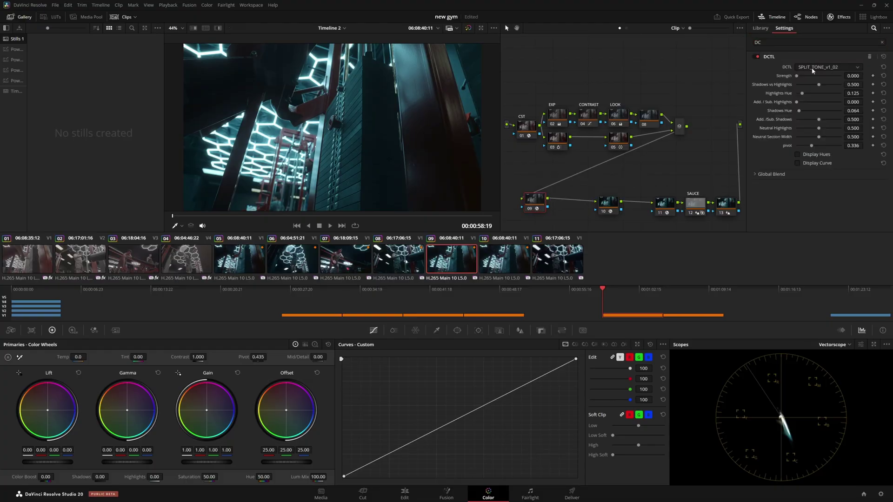
{"action": "left_click", "coordinate": [813, 72]}
{"action": "left_click", "coordinate": [816, 126]}
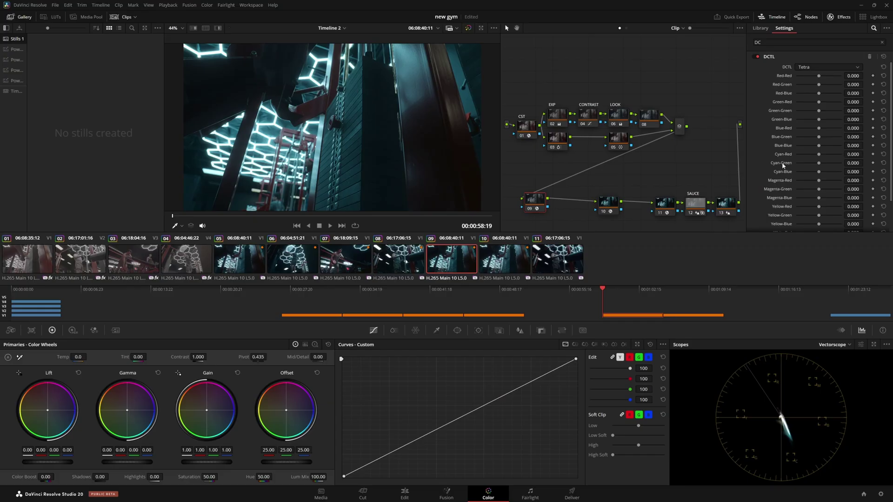
Try extreme Red-Red, Blue-Blue and Cyan-Green values in node 09's Tetra DCTL, then reset them
{"action": "scroll", "coordinate": [773, 149], "scroll_direction": "down", "scroll_amount": 1}
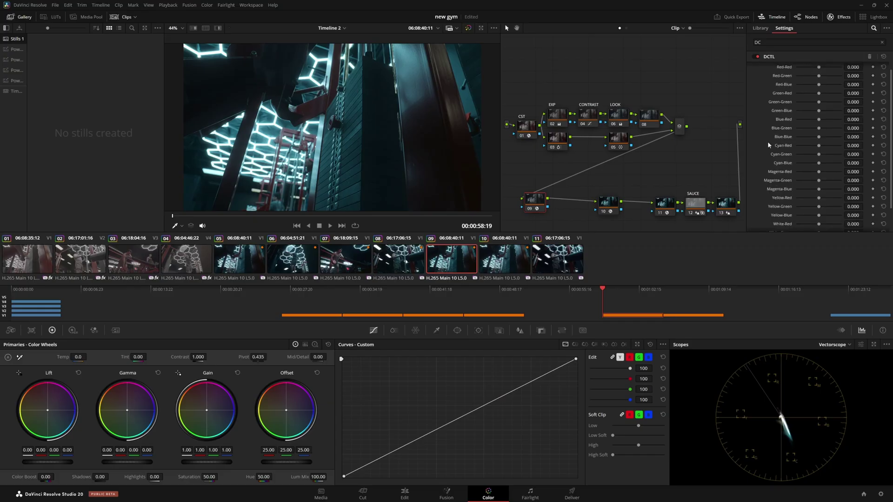
{"action": "scroll", "coordinate": [782, 147], "scroll_direction": "up", "scroll_amount": 1}
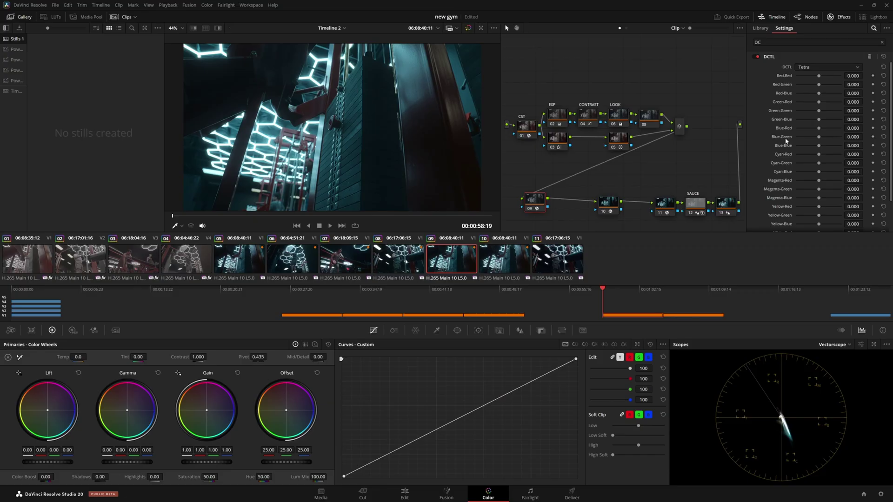
{"action": "left_click_drag", "start_coordinate": [819, 75], "coordinate": [854, 75]}
{"action": "left_click_drag", "start_coordinate": [824, 76], "coordinate": [788, 82]}
{"action": "scroll", "coordinate": [800, 119], "scroll_direction": "down", "scroll_amount": 2}
{"action": "mouse_move", "coordinate": [818, 118]}
{"action": "left_mouse_down"}
{"action": "mouse_move", "coordinate": [851, 122]}
{"action": "mouse_move", "coordinate": [796, 120]}
{"action": "left_mouse_up"}
{"action": "double_click", "coordinate": [782, 119]}
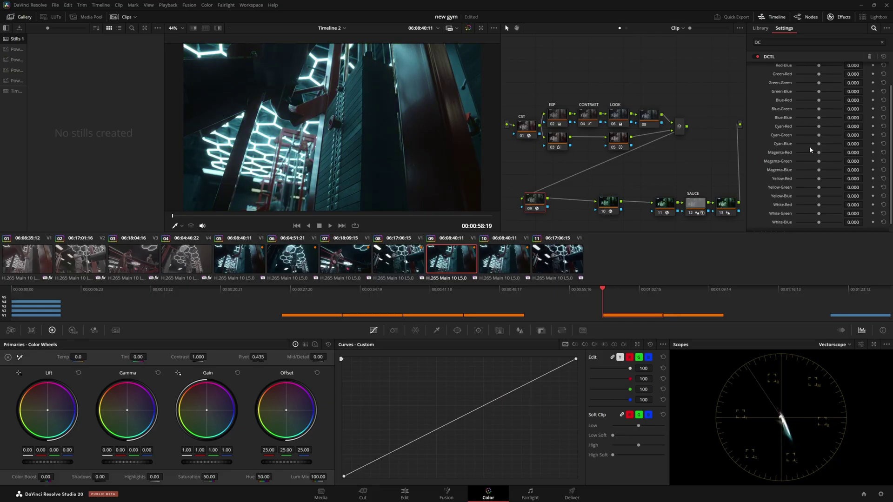
{"action": "left_click_drag", "start_coordinate": [819, 135], "coordinate": [784, 136]}
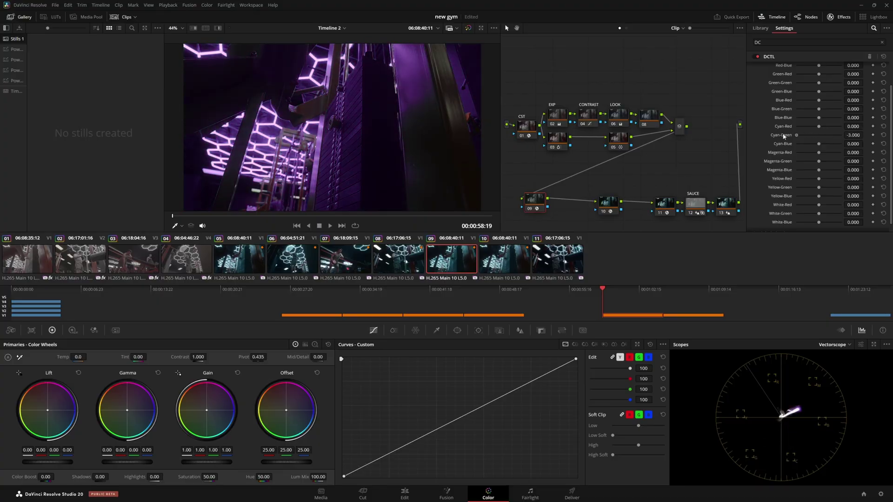
{"action": "double_click", "coordinate": [784, 136]}
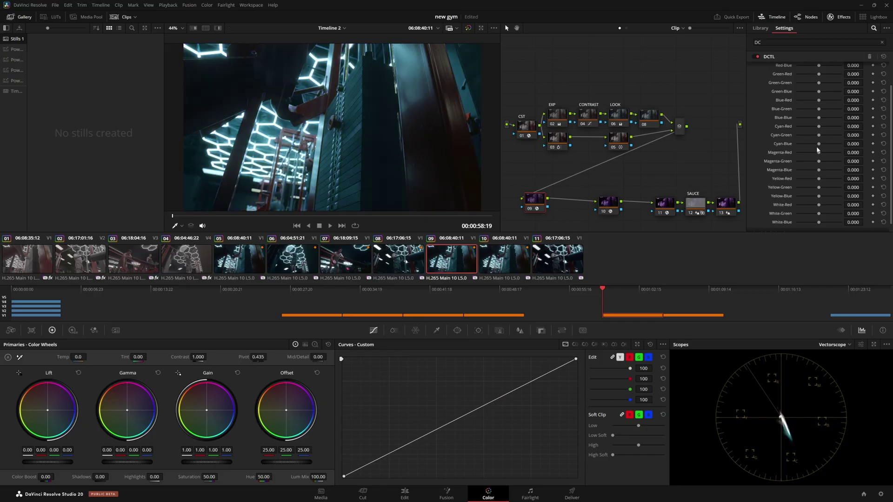
Try Tetra's White-Red at -0.140, White-Green at 0.110 and White-Blue at 0.130, then reset the DCTL
{"action": "scroll", "coordinate": [805, 190], "scroll_direction": "down", "scroll_amount": 1}
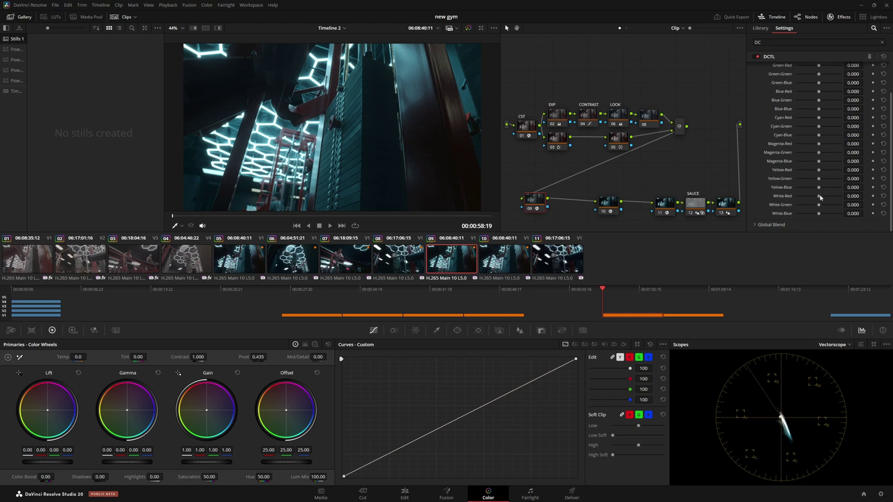
{"action": "mouse_move", "coordinate": [820, 197]}
{"action": "left_mouse_down"}
{"action": "mouse_move", "coordinate": [866, 196]}
{"action": "mouse_move", "coordinate": [862, 214]}
{"action": "mouse_move", "coordinate": [868, 205]}
{"action": "left_mouse_up"}
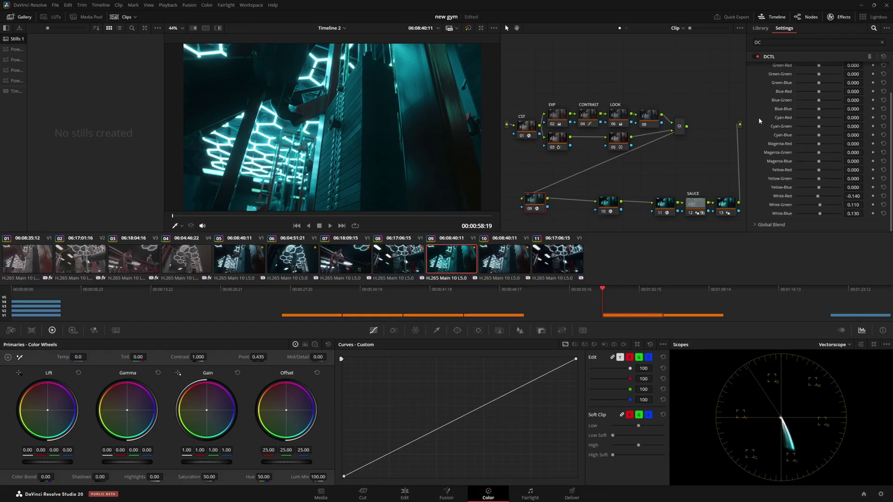
{"action": "scroll", "coordinate": [790, 122], "scroll_direction": "up", "scroll_amount": 3}
{"action": "left_click", "coordinate": [883, 56]}
{"action": "scroll", "coordinate": [770, 161], "scroll_direction": "down", "scroll_amount": 3}
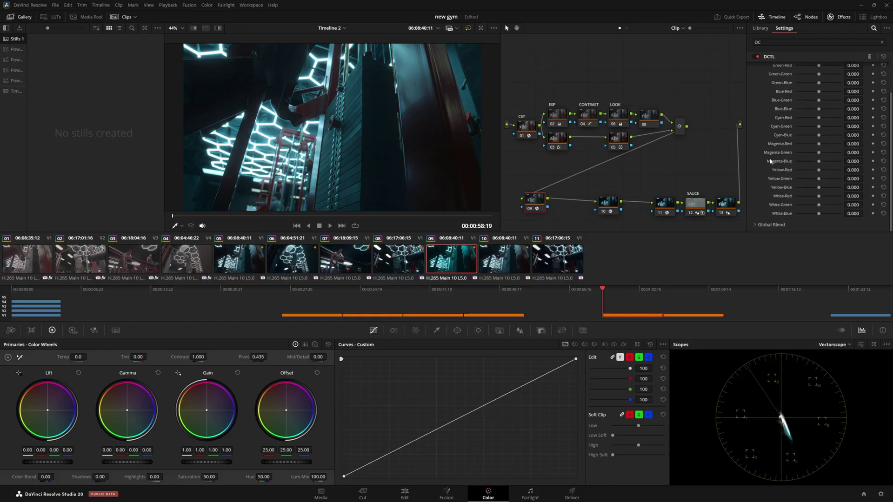